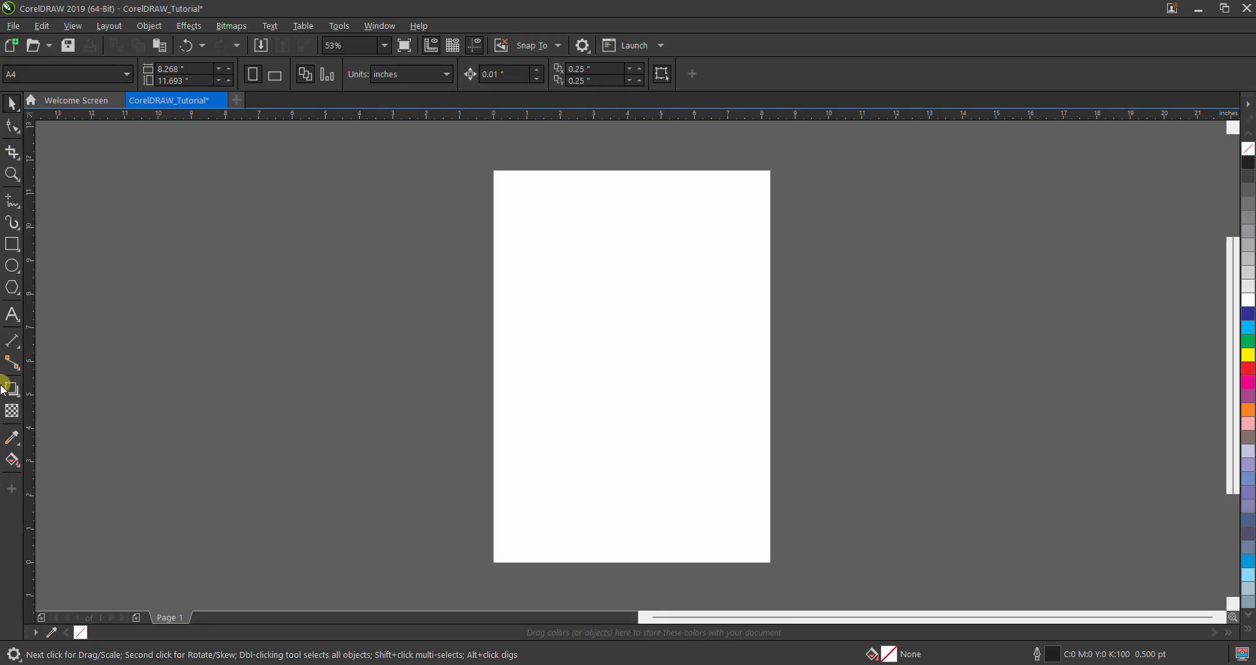
Step: Draw a rectangle about 2.71 by 1.19 inches near the page's upper-left corner and a square about 1.74 inches beside it
{"action": "left_click", "coordinate": [11, 262]}
{"action": "left_click", "coordinate": [15, 245]}
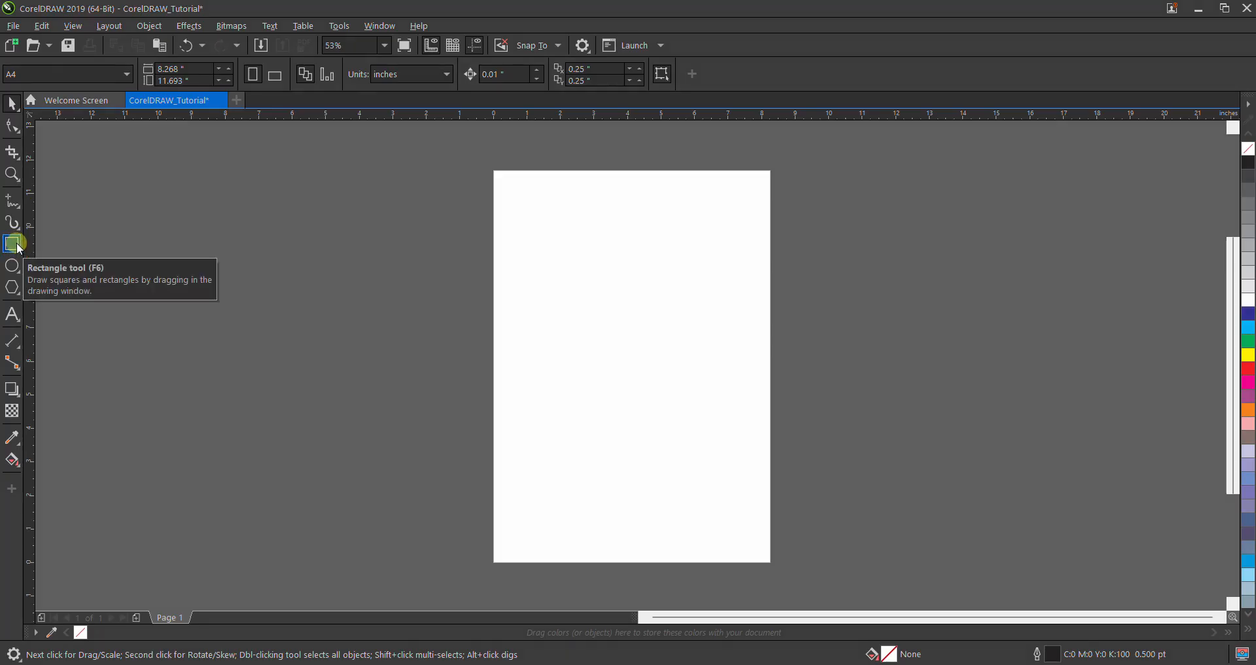
{"action": "left_click", "coordinate": [15, 244]}
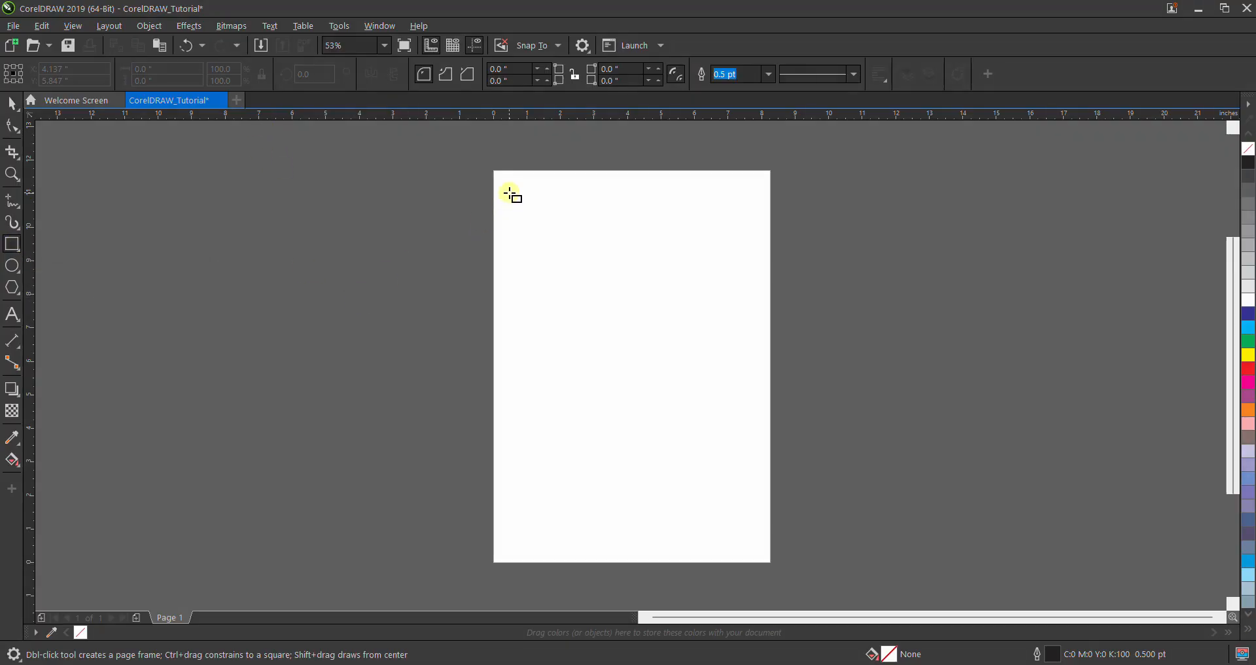
{"action": "left_click_drag", "start_coordinate": [508, 191], "coordinate": [600, 233]}
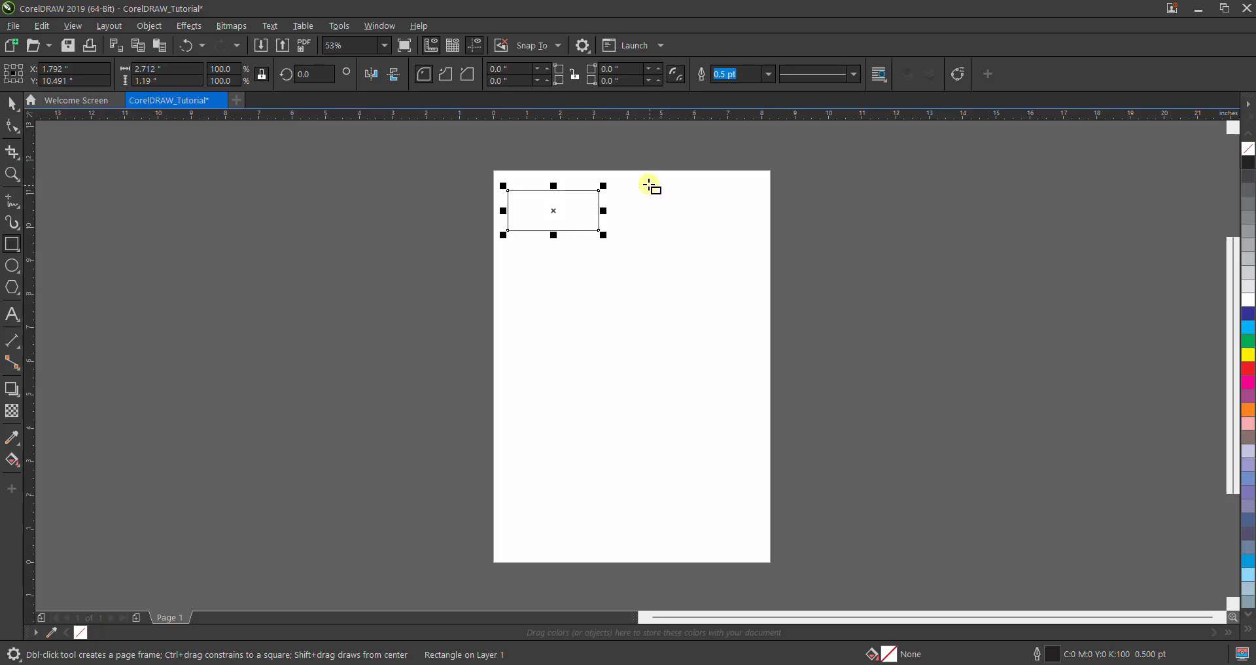
{"action": "left_click_drag", "start_coordinate": [640, 187], "coordinate": [698, 246]}
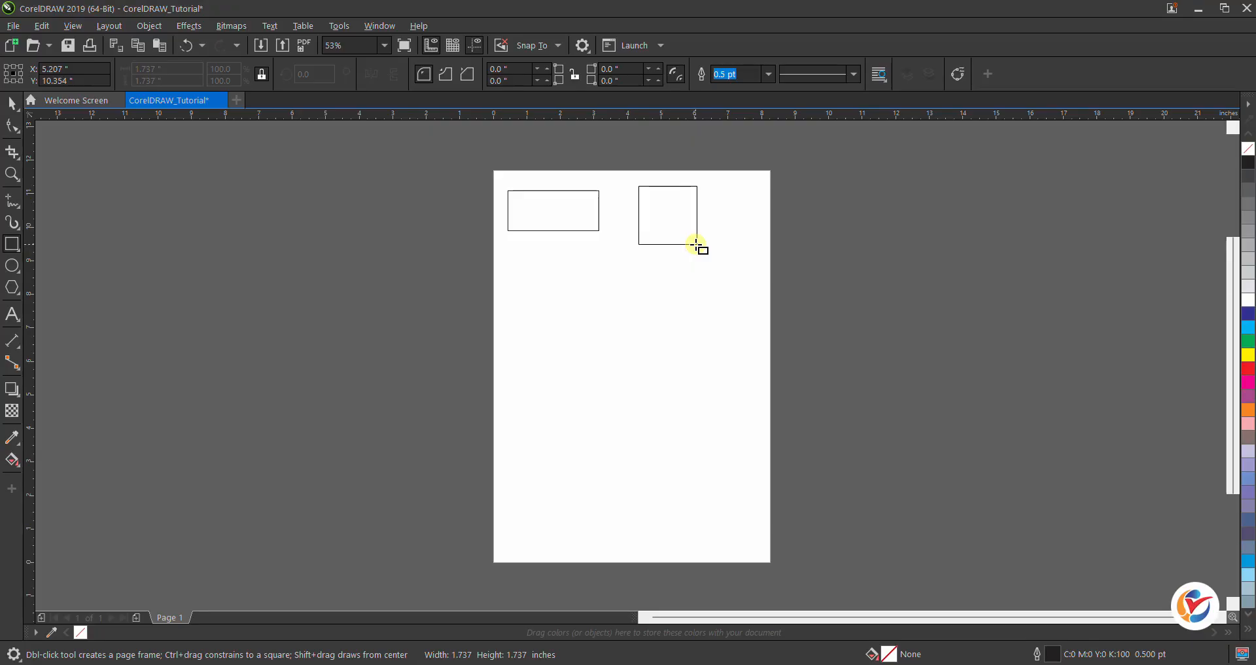
{"action": "left_click_drag", "start_coordinate": [697, 245], "coordinate": [697, 245]}
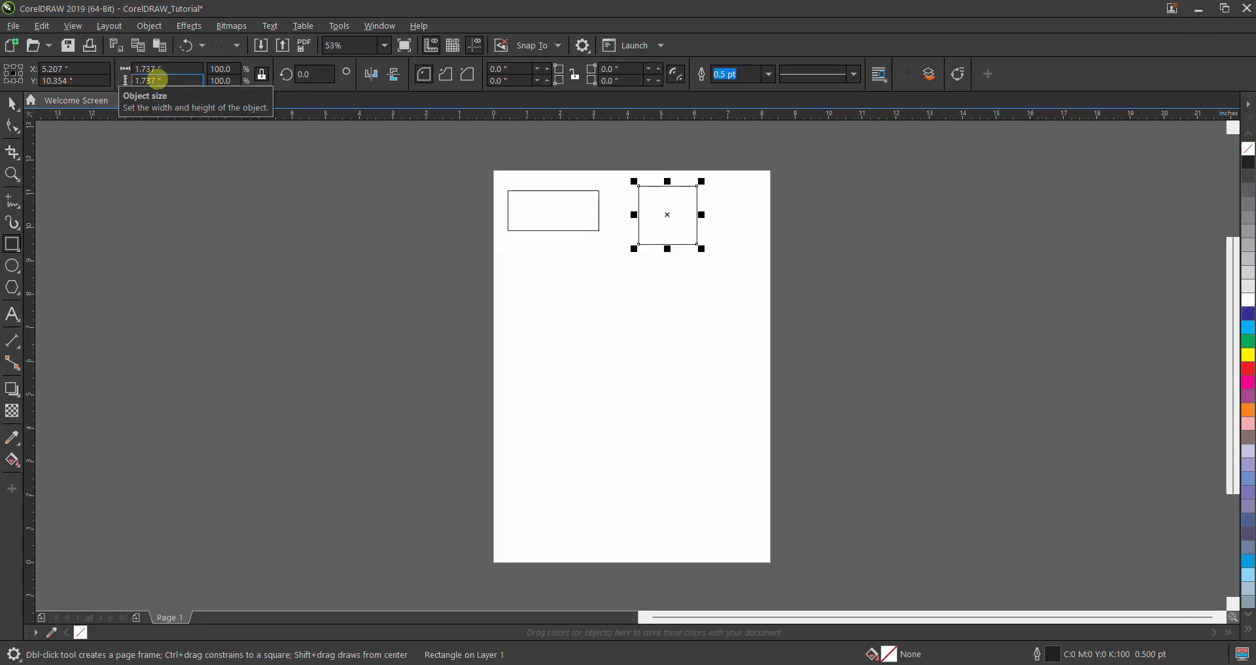
Step: With the ratio locked, set the rectangle's width to 2 inches and its height to 1 inch
{"action": "left_click", "coordinate": [555, 207]}
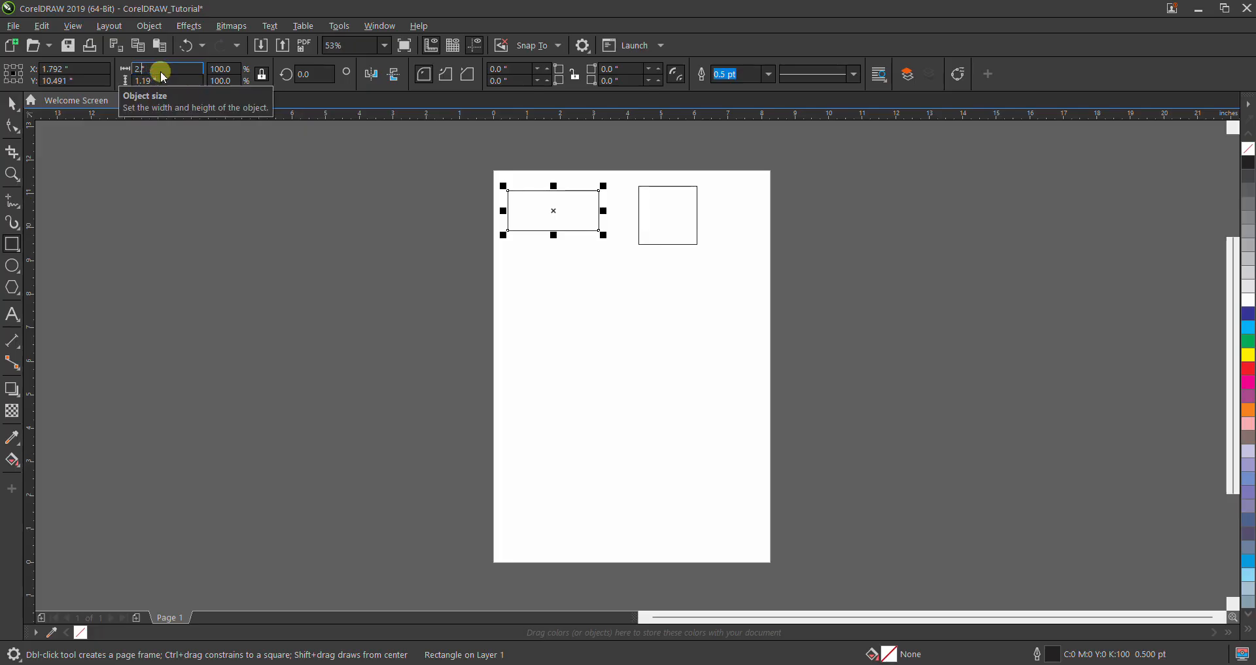
{"action": "key", "text": "Return"}
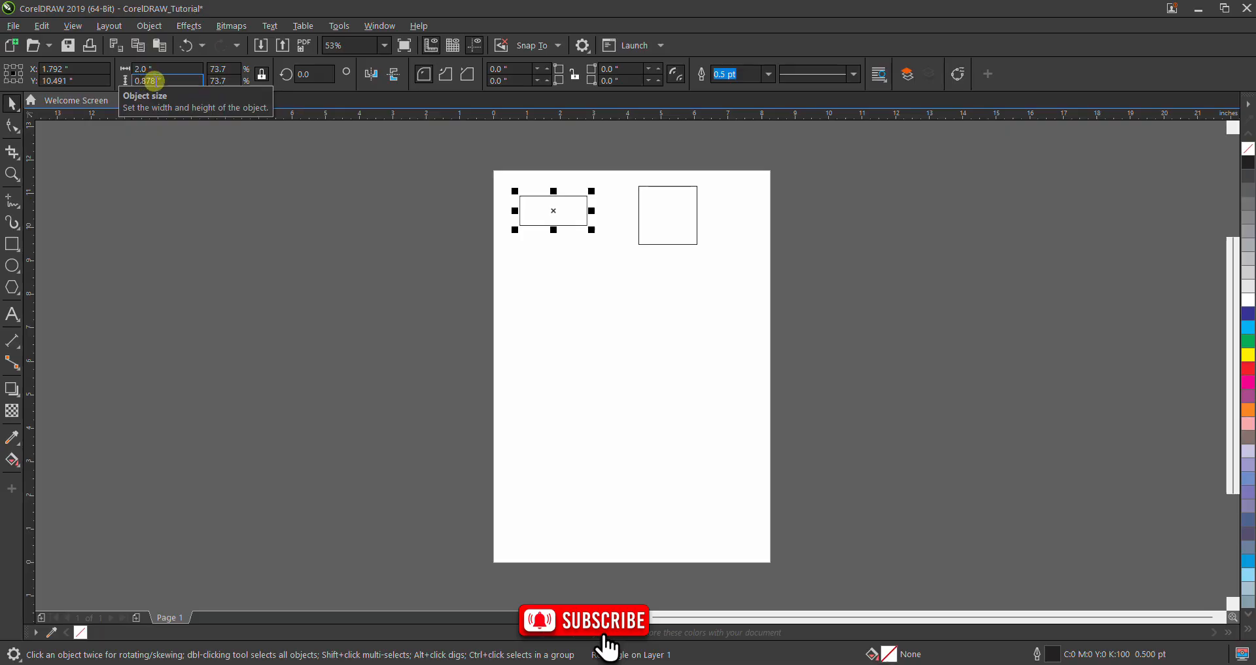
{"action": "double_click", "coordinate": [141, 80]}
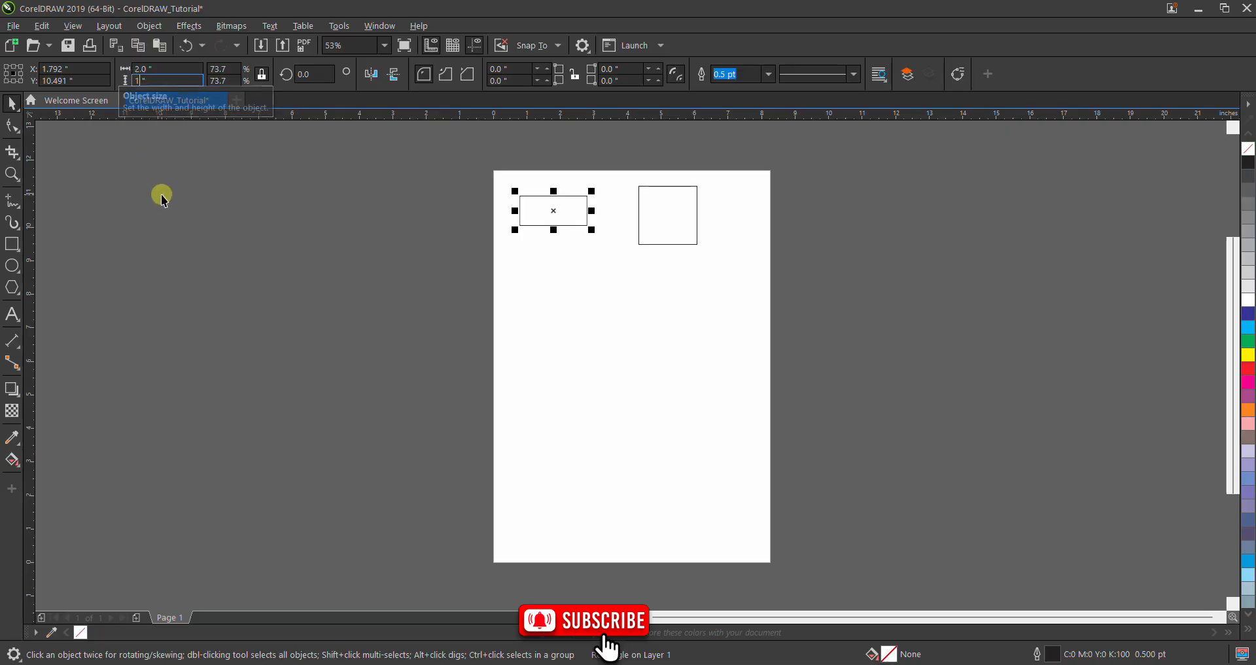
{"action": "left_click", "coordinate": [159, 193]}
{"action": "left_click", "coordinate": [516, 205]}
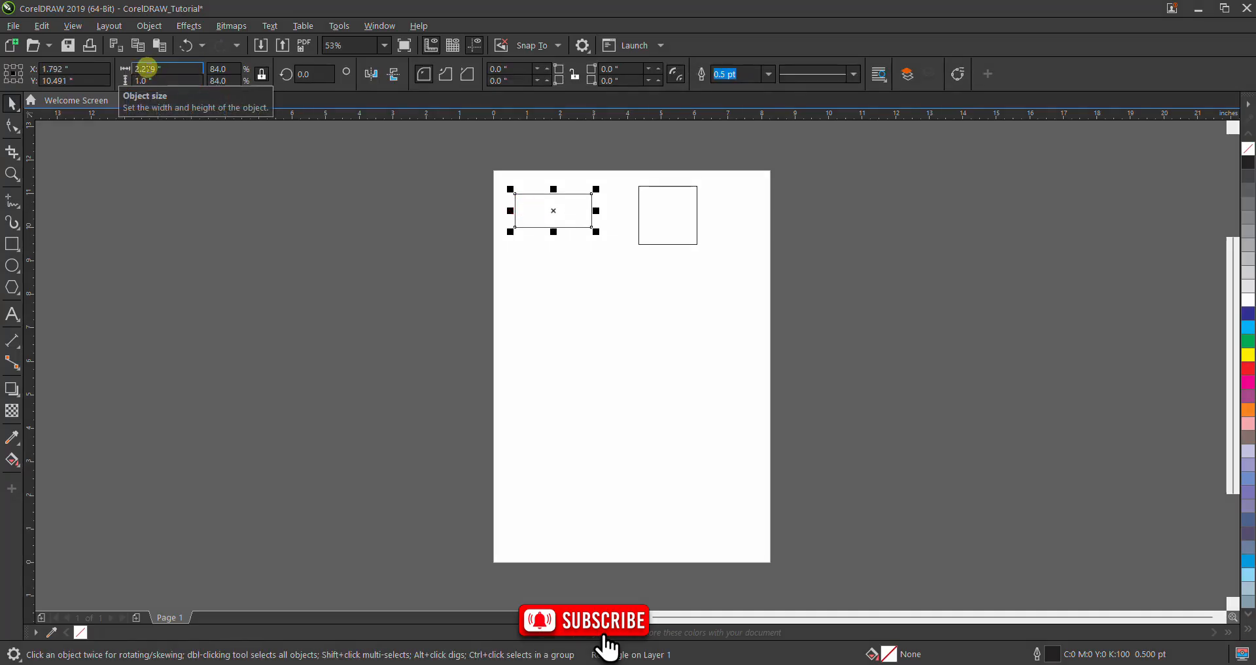
Step: Unlock the rectangle's proportions and set its width to 2 inches
{"action": "left_click", "coordinate": [262, 80]}
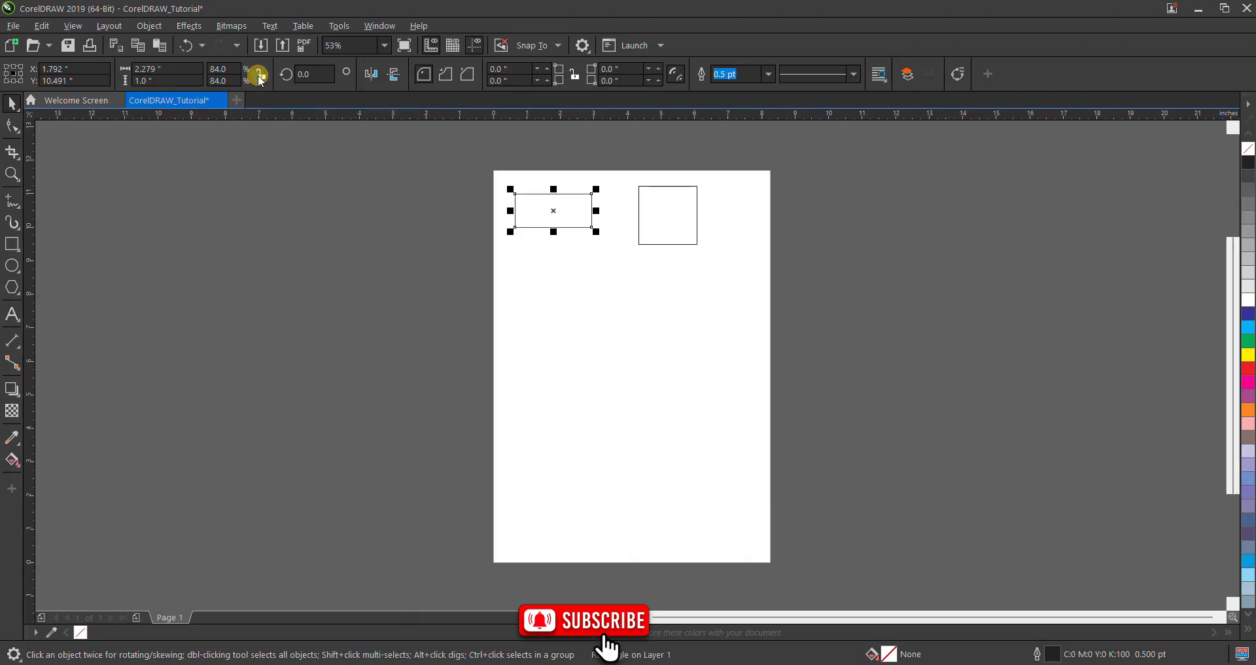
{"action": "left_click", "coordinate": [155, 68]}
{"action": "key", "text": "BackSpace"}
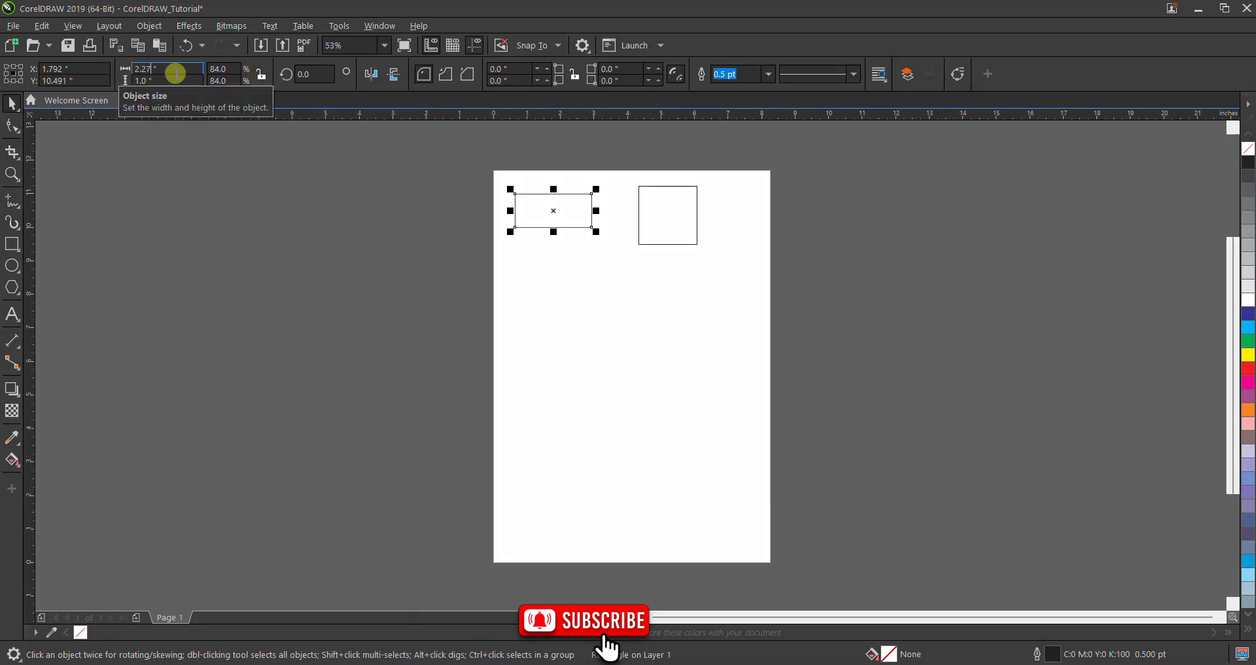
{"action": "key", "text": "BackSpace"}
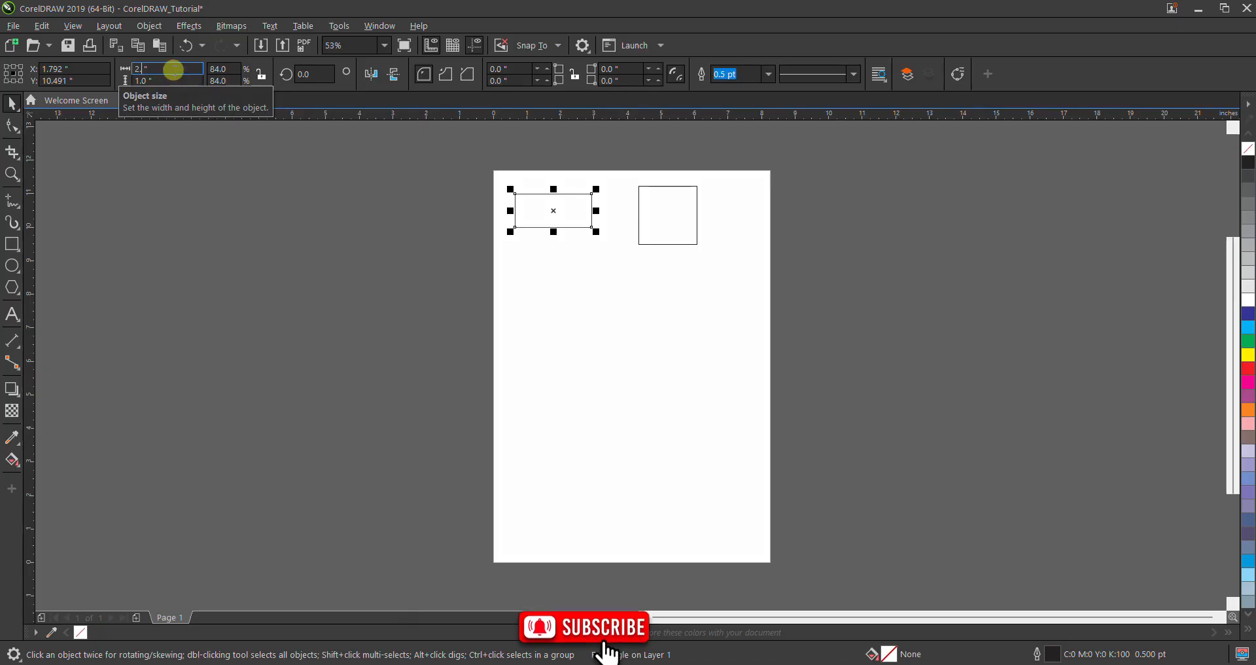
{"action": "left_click", "coordinate": [143, 253]}
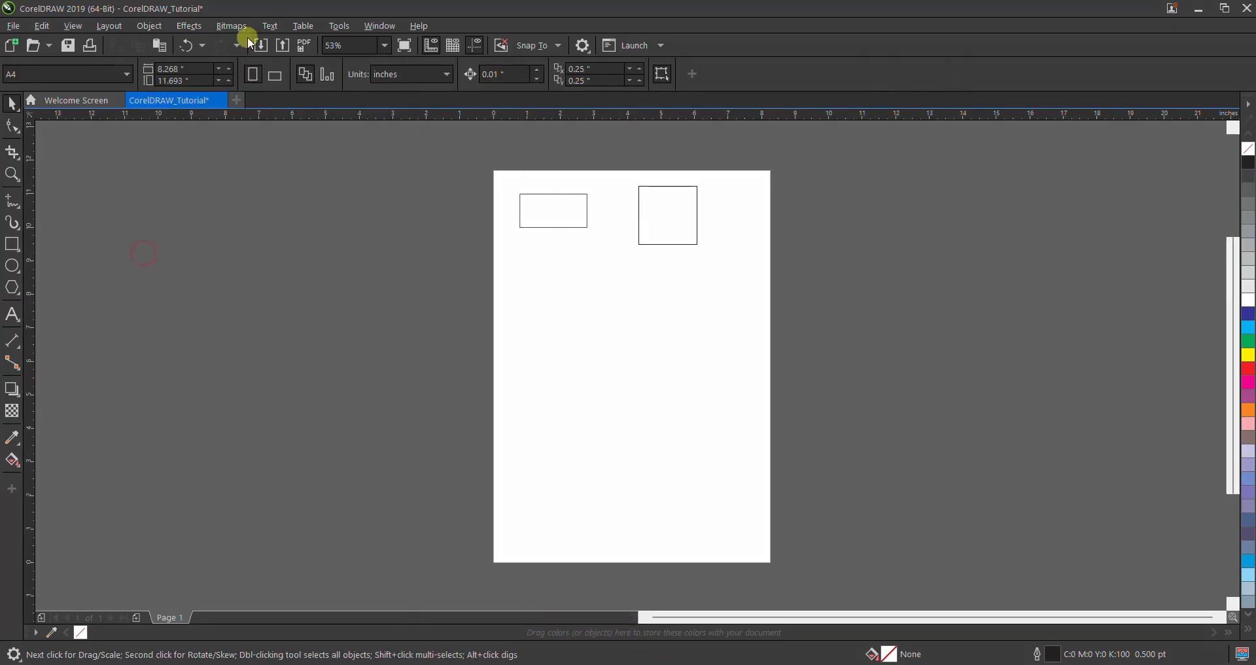
{"action": "left_click", "coordinate": [567, 202]}
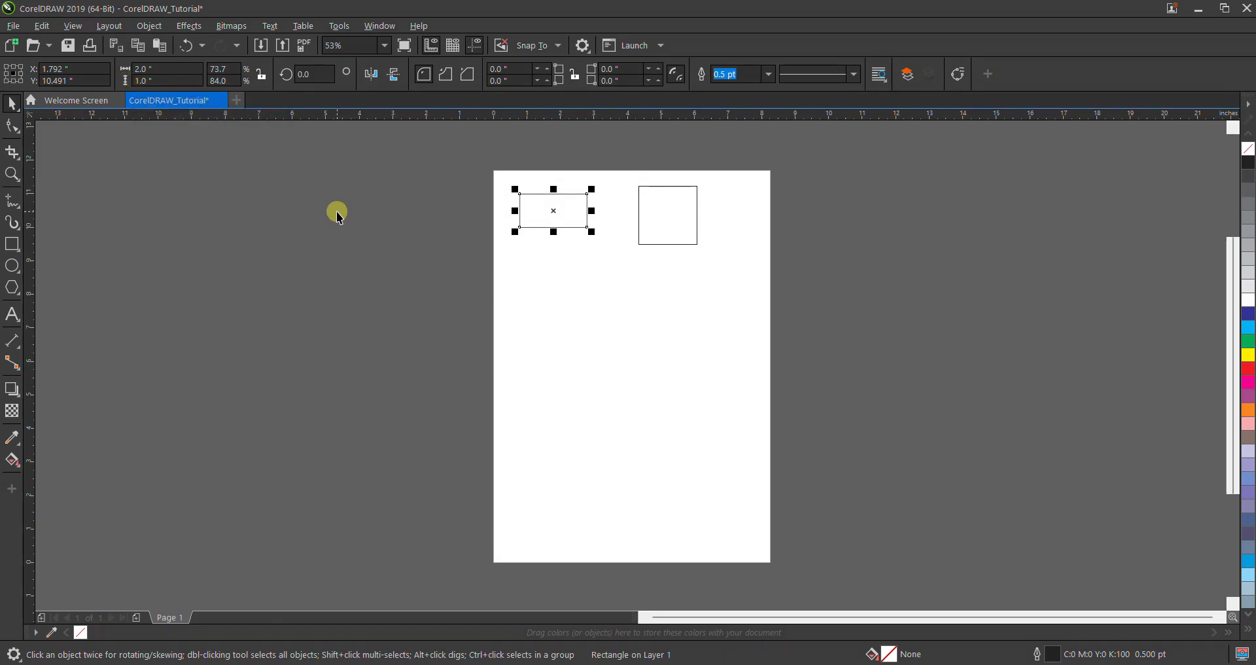
{"action": "left_click", "coordinate": [336, 210]}
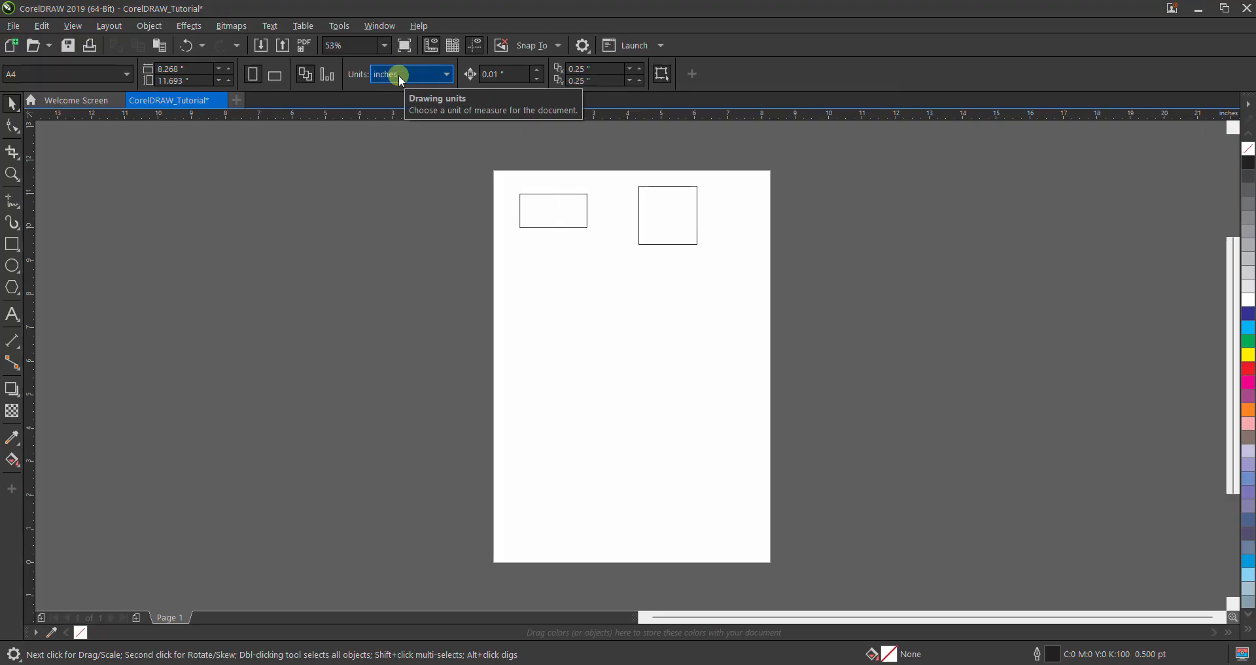
{"action": "left_click", "coordinate": [546, 216]}
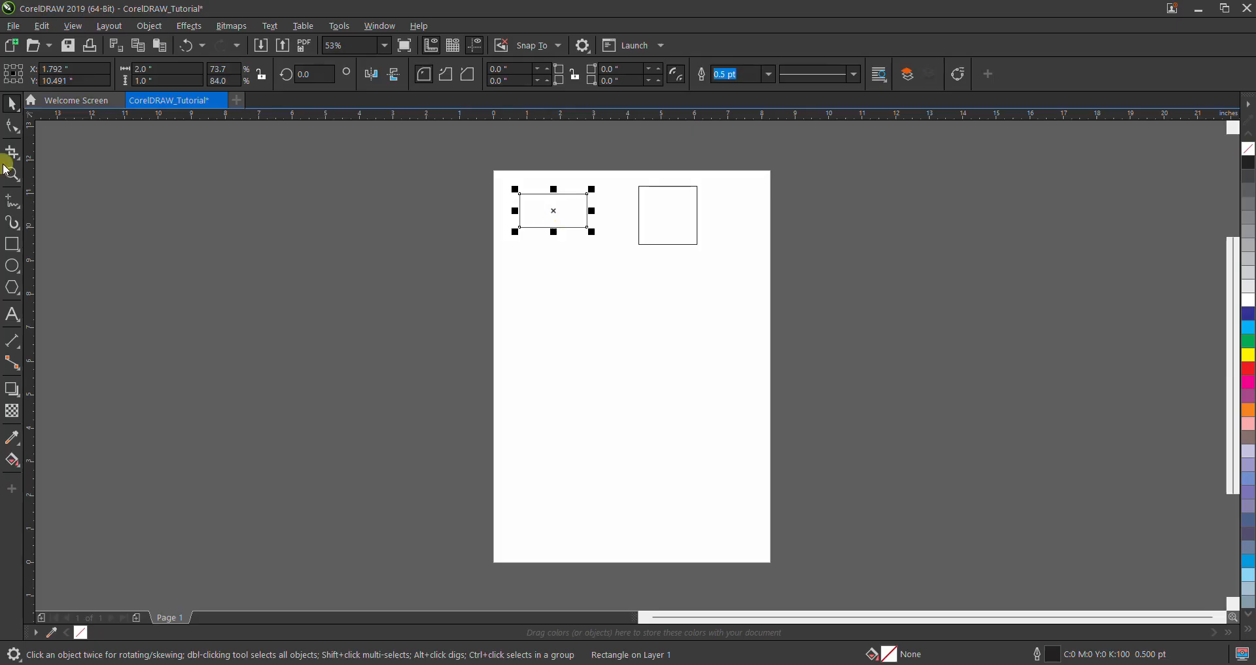
Step: Try setting only the square's width to 1 inch with the proportions unlocked, and undo it
{"action": "left_click", "coordinate": [653, 230]}
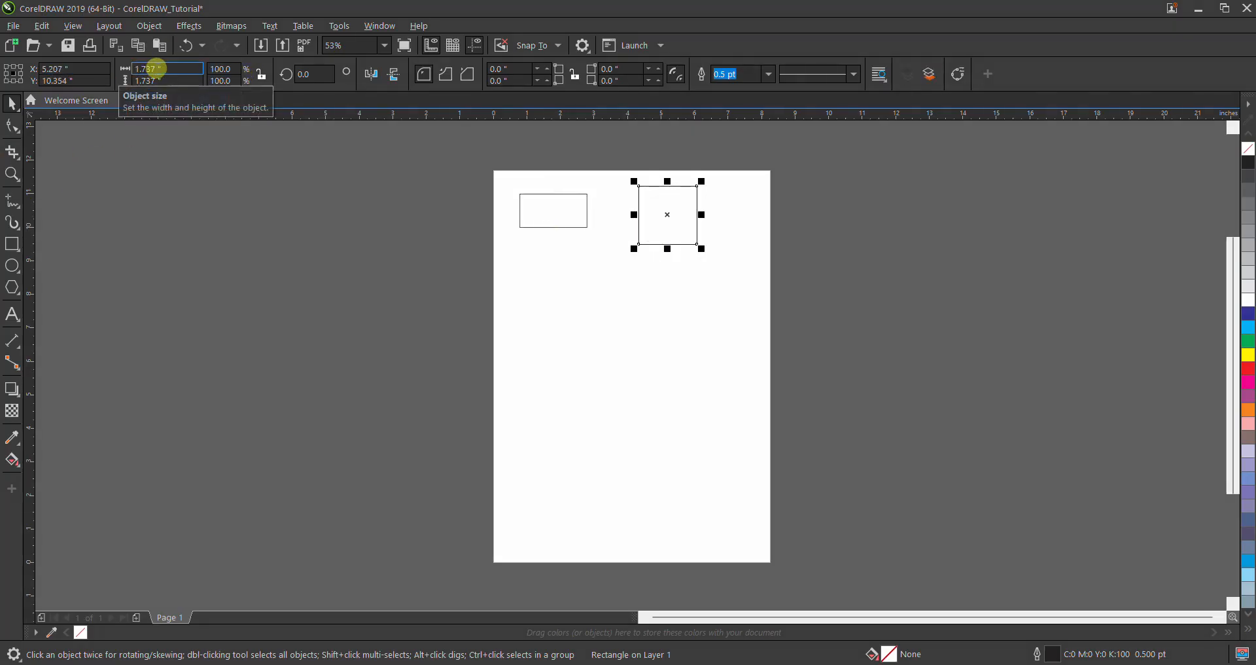
{"action": "left_click", "coordinate": [155, 67]}
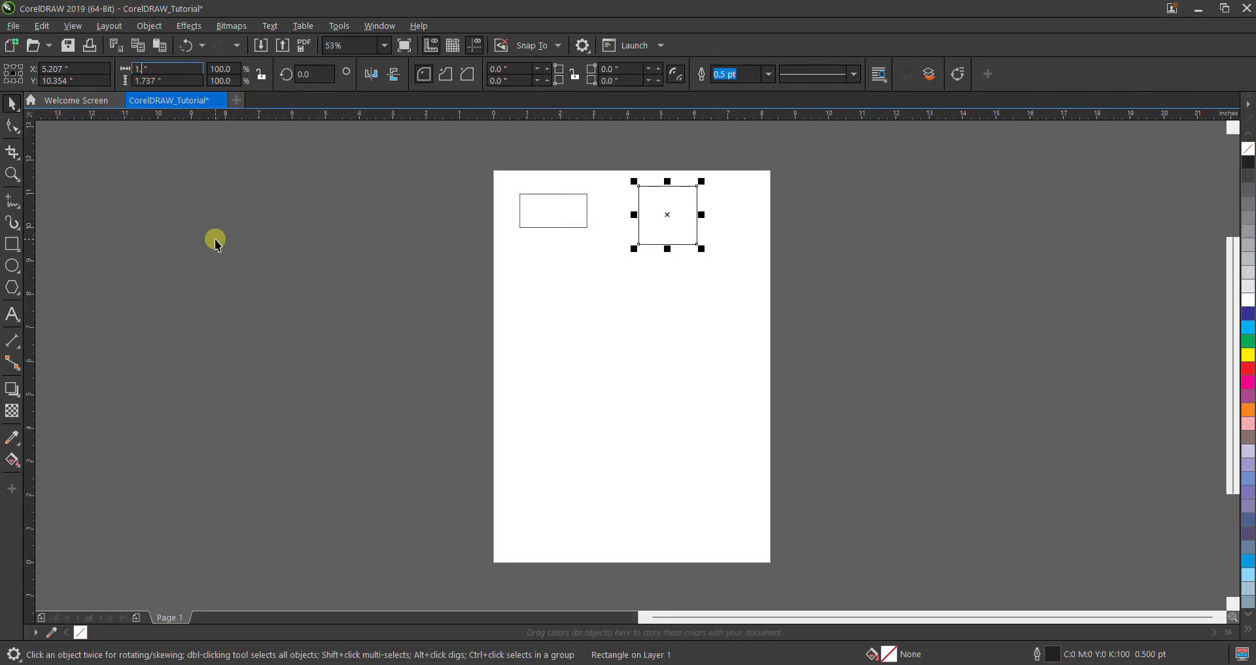
{"action": "left_click", "coordinate": [661, 233]}
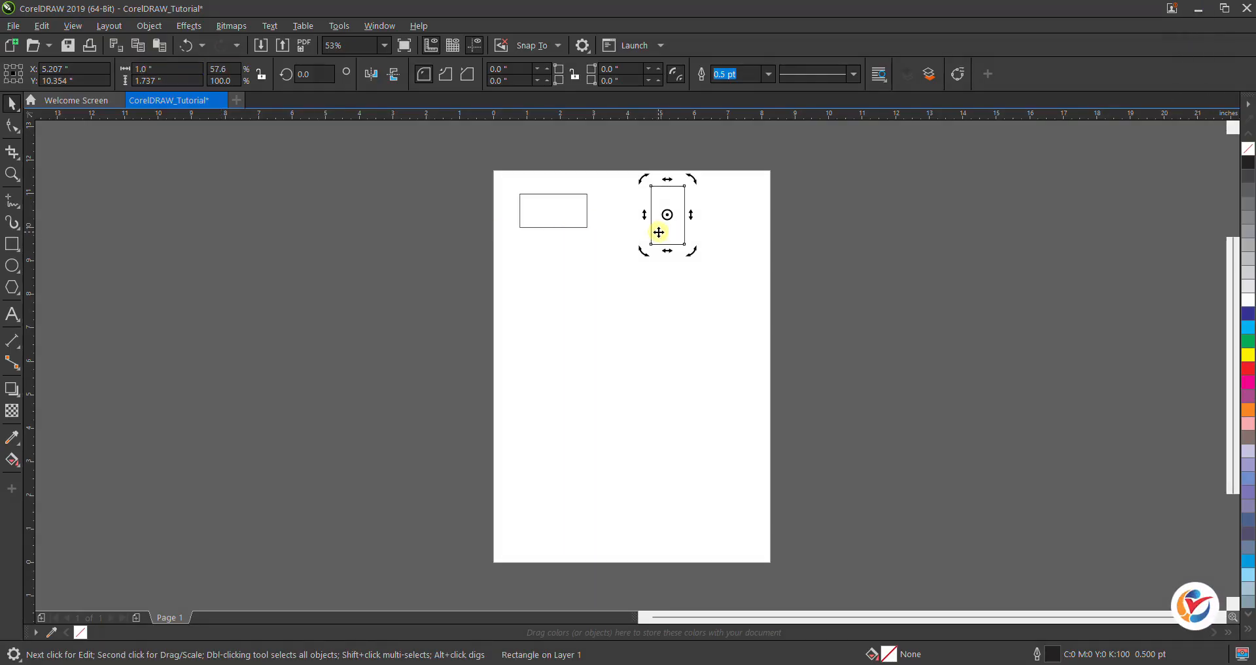
{"action": "key", "text": "ctrl+z"}
Step: Lock the square's proportions, set its width to 1 inch, and move it closer to the rectangle
{"action": "left_click", "coordinate": [264, 77]}
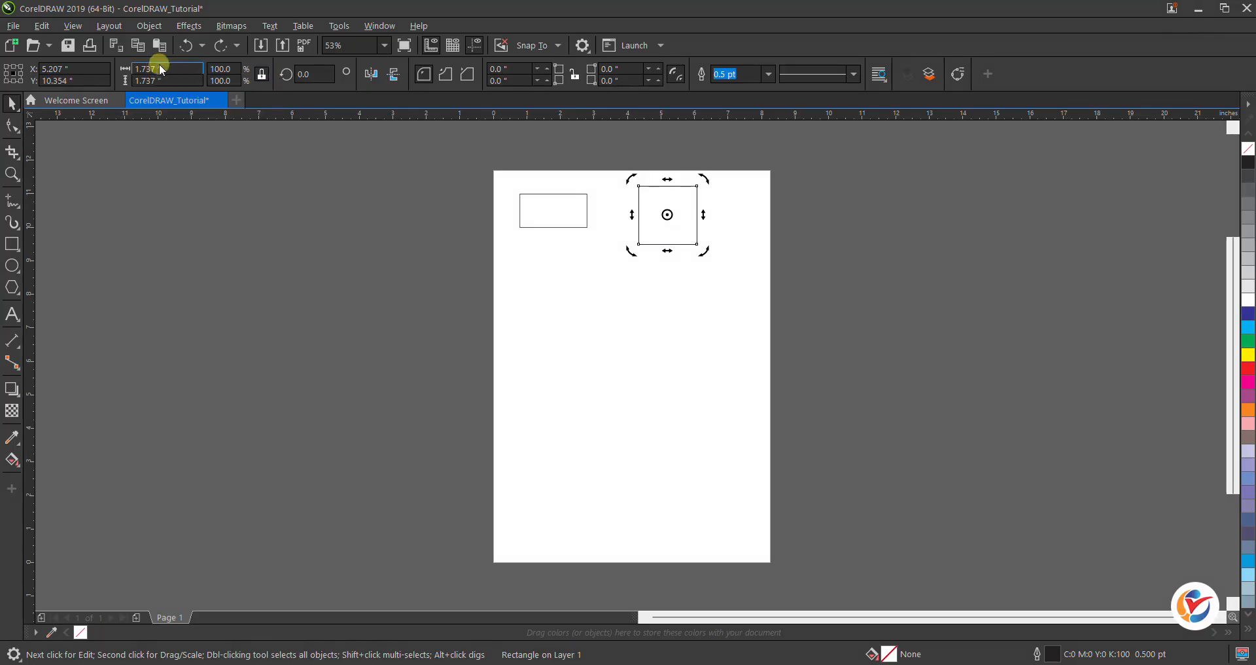
{"action": "left_click", "coordinate": [161, 69]}
{"action": "key", "text": "BackSpace"}
{"action": "key", "text": "BackSpace"}
{"action": "left_click", "coordinate": [664, 232]}
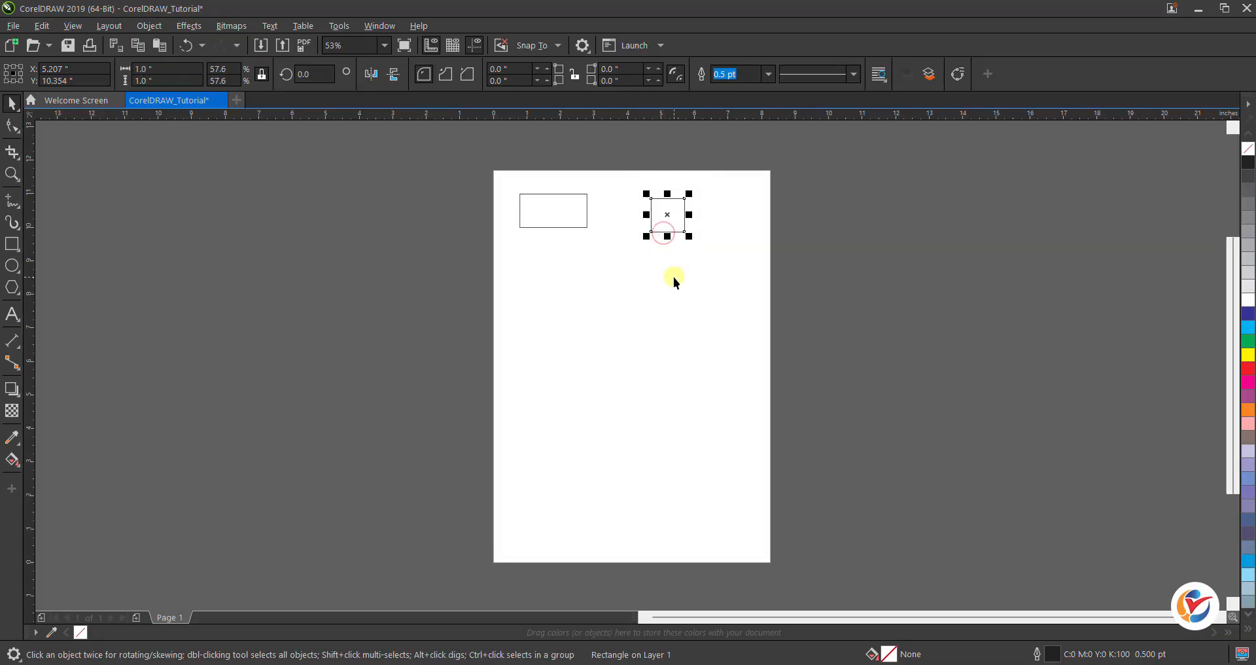
{"action": "left_click_drag", "start_coordinate": [677, 225], "coordinate": [634, 222]}
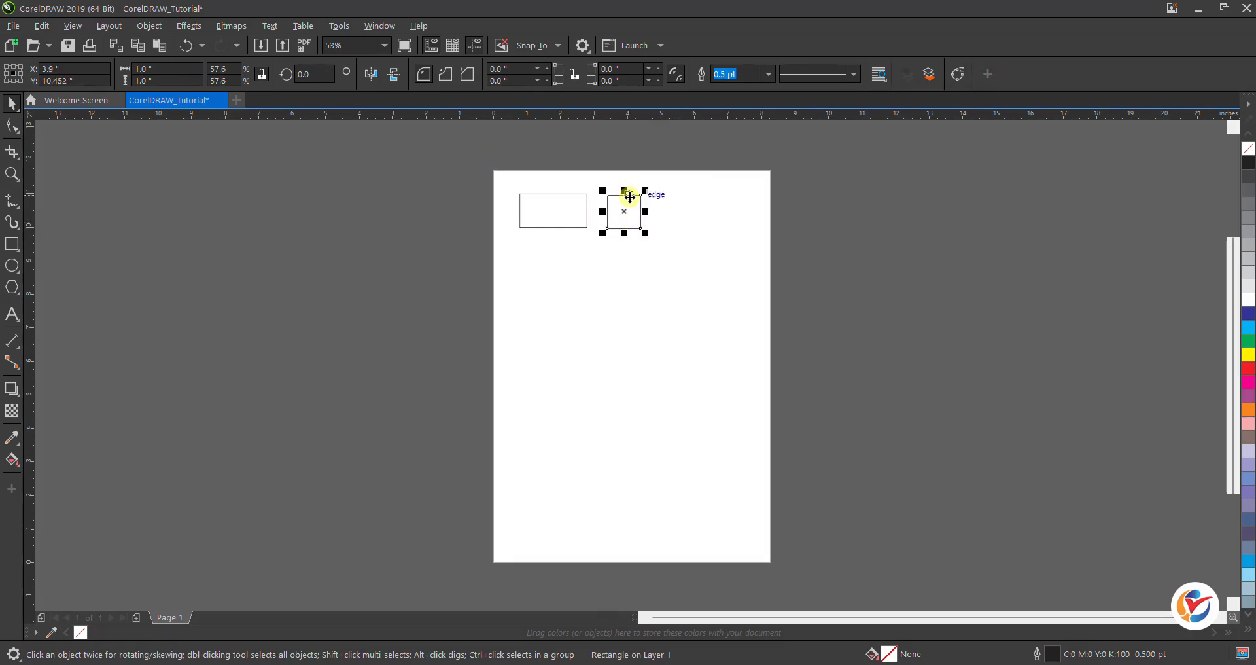
Step: Round only the upper-right corner of the wide rectangle with a 0.3-inch radius
{"action": "left_click", "coordinate": [579, 76]}
{"action": "scroll", "coordinate": [598, 206], "scroll_direction": "up", "scroll_amount": 6}
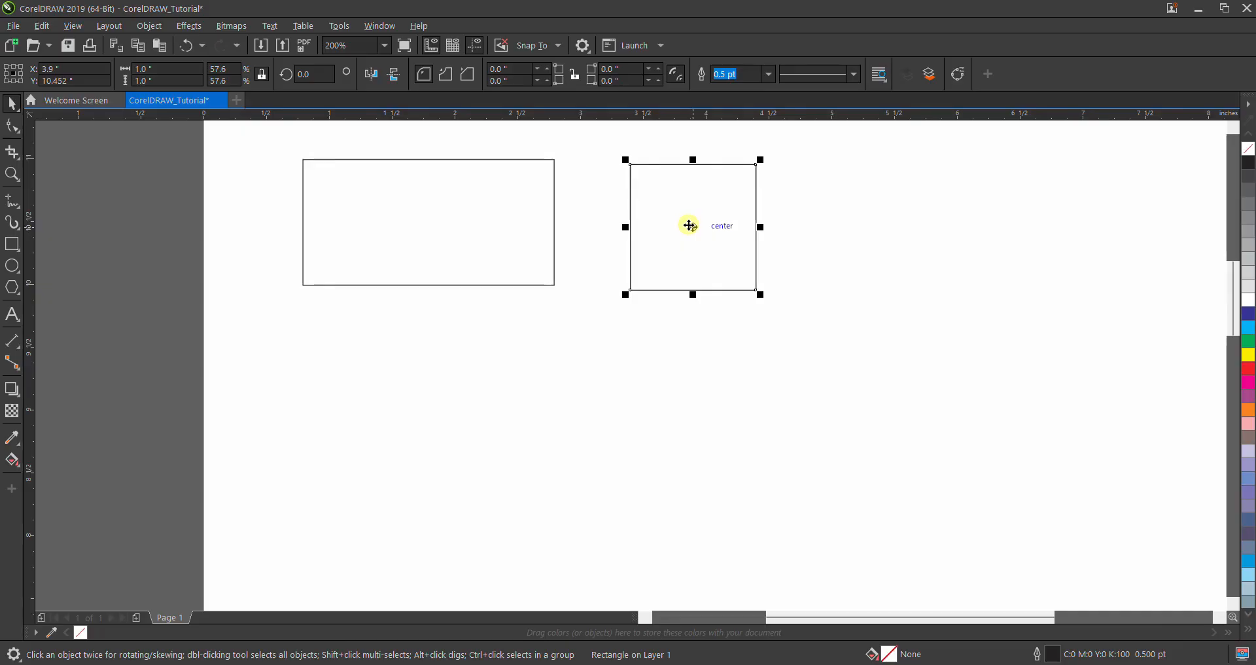
{"action": "scroll", "coordinate": [688, 223], "scroll_direction": "down", "scroll_amount": 6}
{"action": "scroll", "coordinate": [688, 222], "scroll_direction": "up", "scroll_amount": 6}
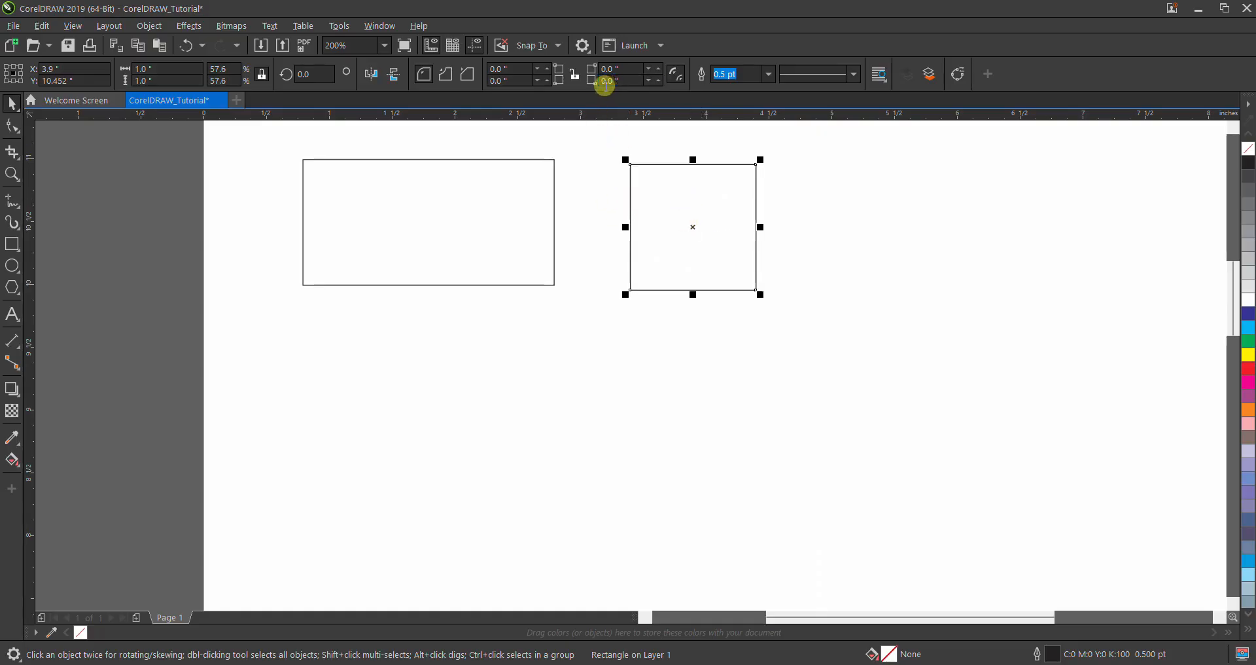
{"action": "left_click", "coordinate": [496, 219]}
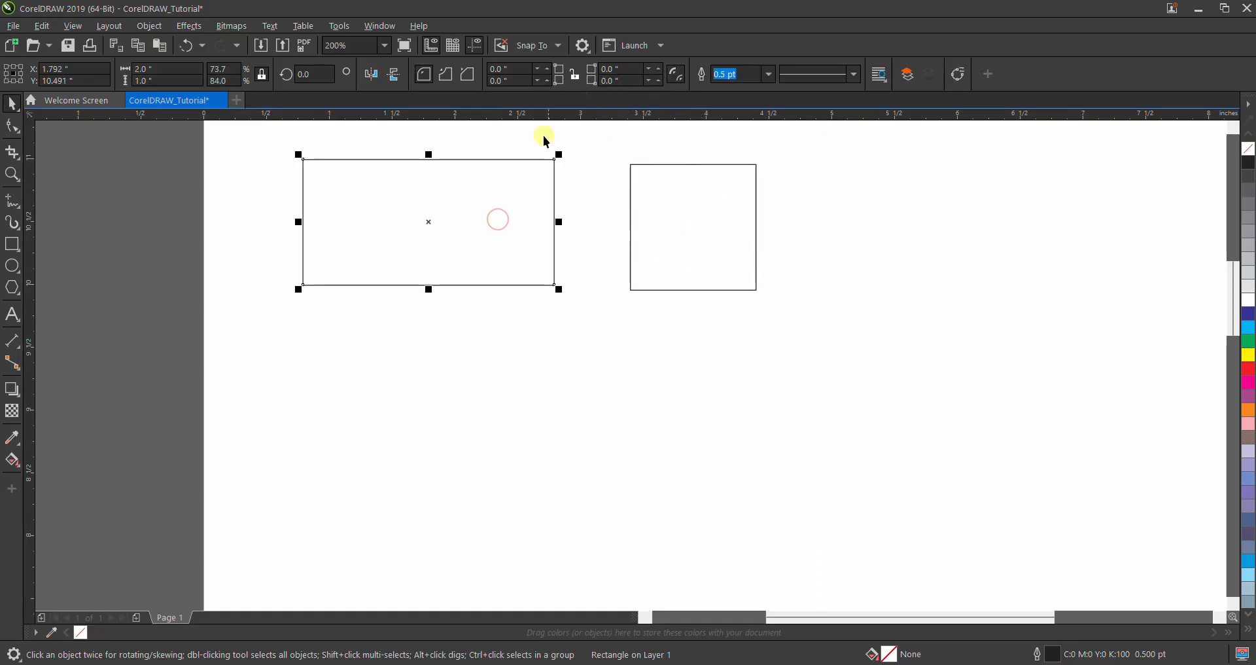
{"action": "left_click", "coordinate": [579, 76]}
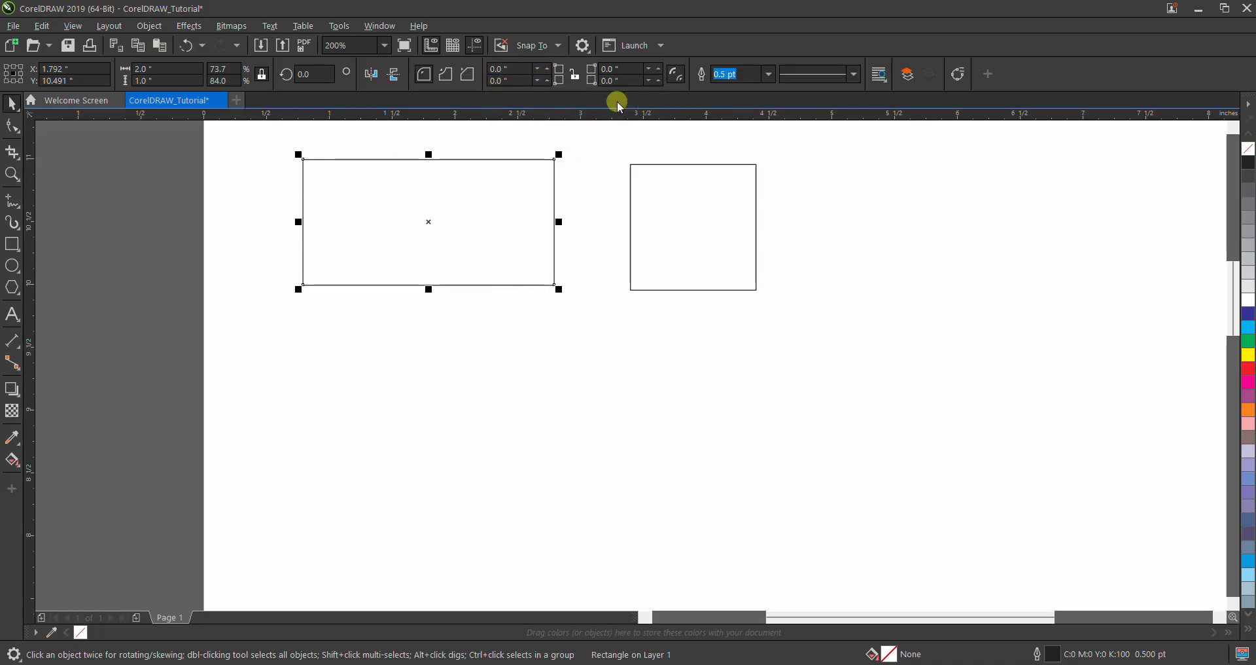
{"action": "left_click_drag", "start_coordinate": [530, 141], "coordinate": [569, 187]}
{"action": "left_click", "coordinate": [493, 194]}
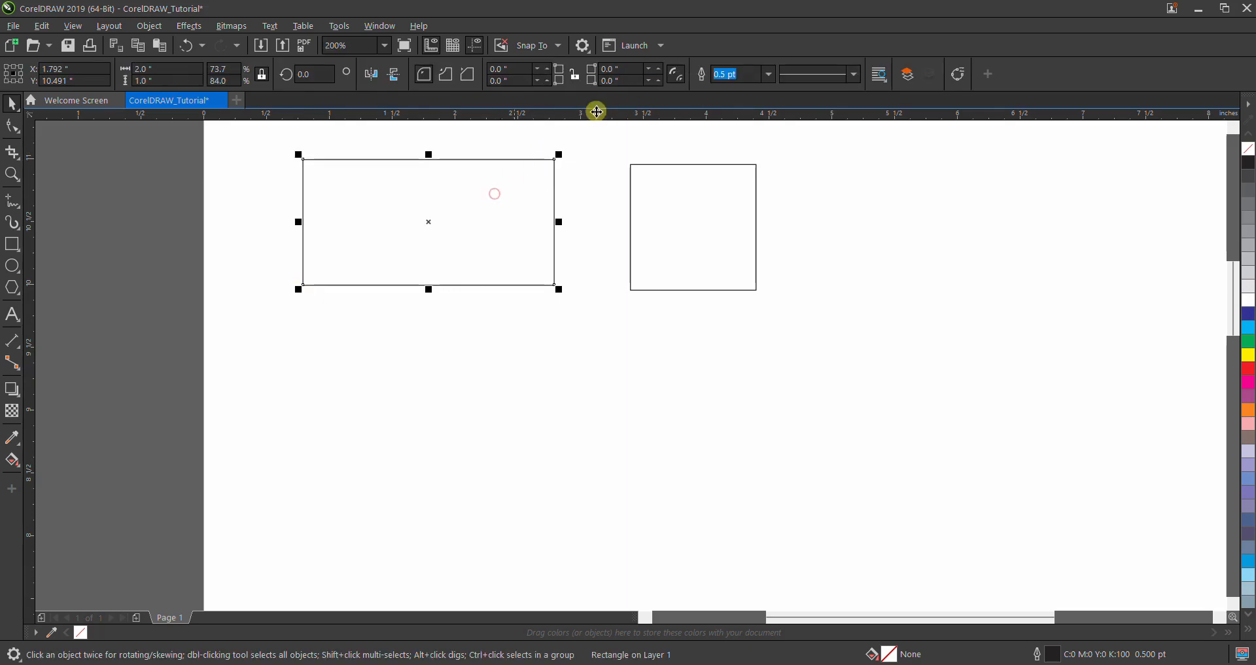
{"action": "left_click", "coordinate": [659, 68]}
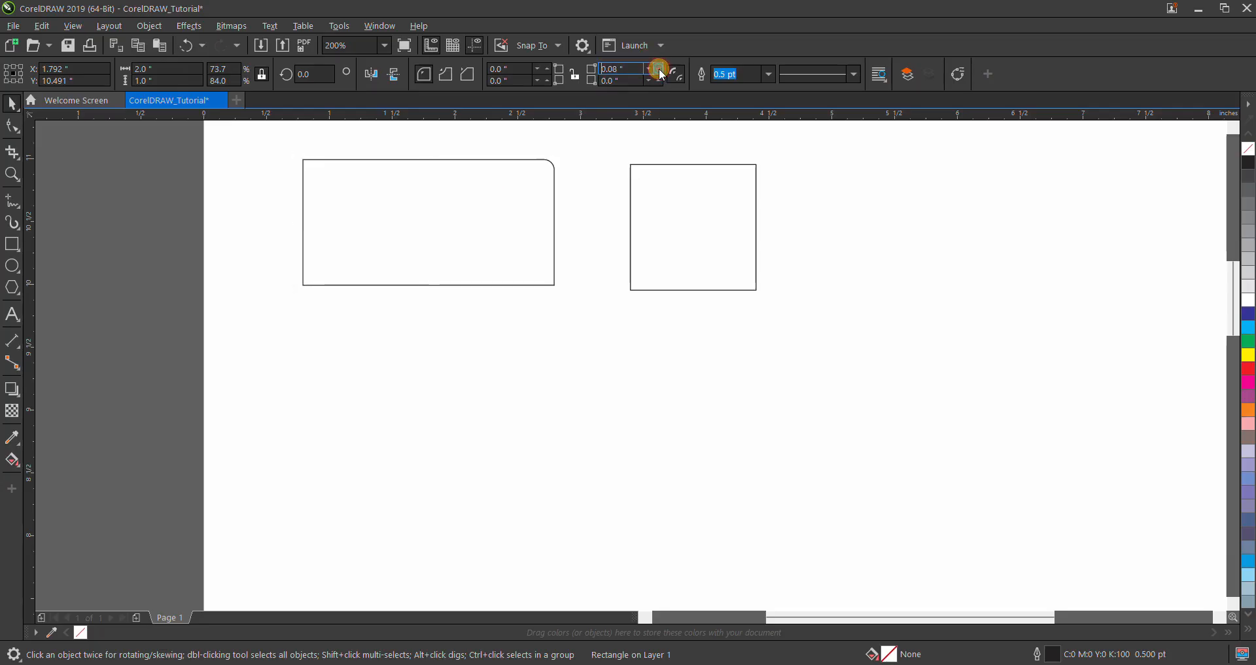
{"action": "left_click", "coordinate": [659, 68]}
{"action": "left_click", "coordinate": [659, 69]}
{"action": "left_click", "coordinate": [660, 69]}
{"action": "left_click", "coordinate": [659, 68]}
{"action": "left_click", "coordinate": [660, 69]}
{"action": "left_click", "coordinate": [660, 69]}
{"action": "left_click", "coordinate": [659, 69]}
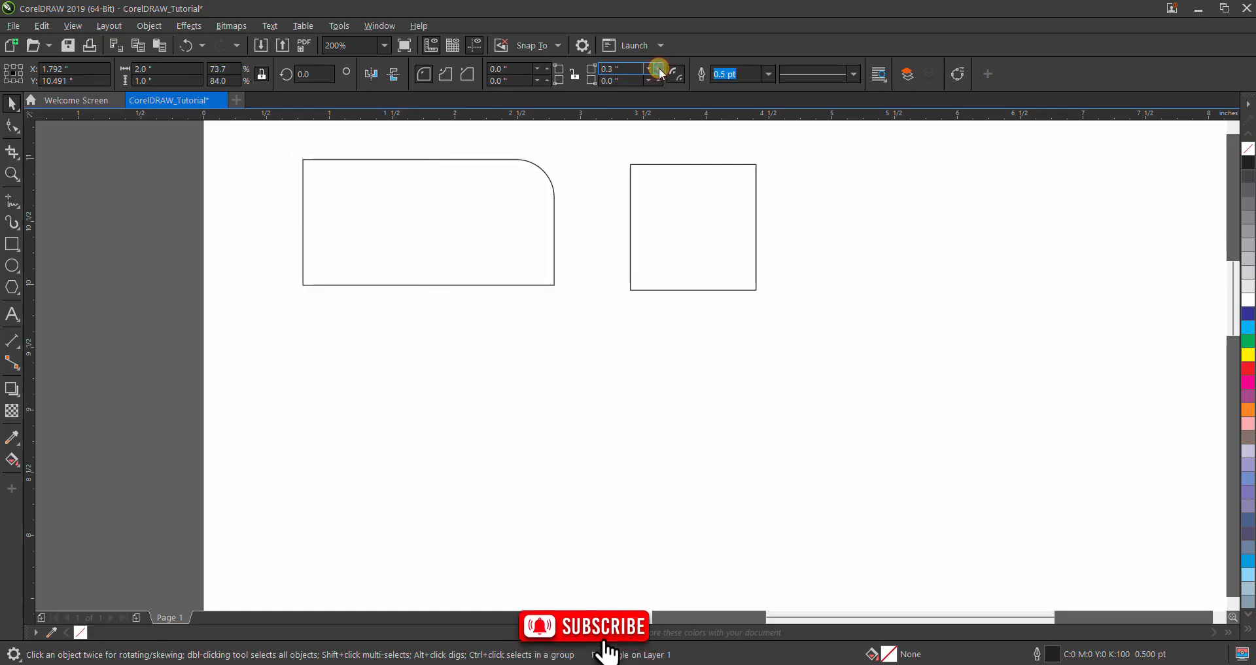
Step: Link corner editing for the square and round all four of its corners to a 0.2-inch radius
{"action": "left_click", "coordinate": [702, 228]}
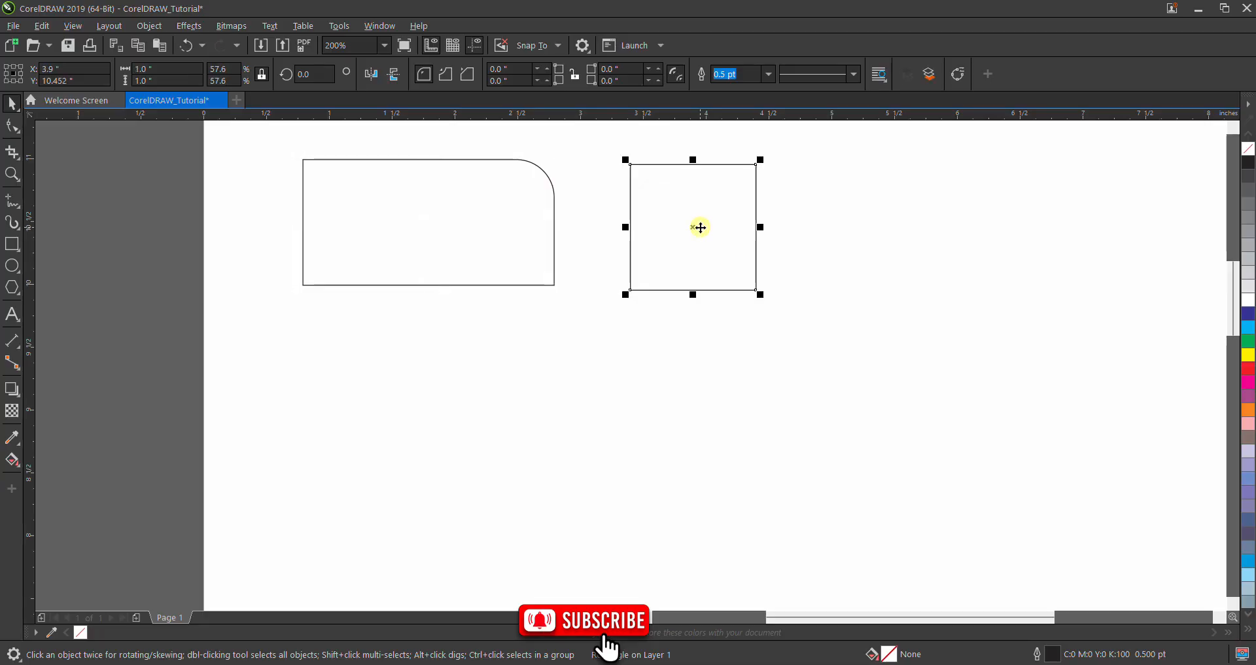
{"action": "left_click", "coordinate": [575, 75]}
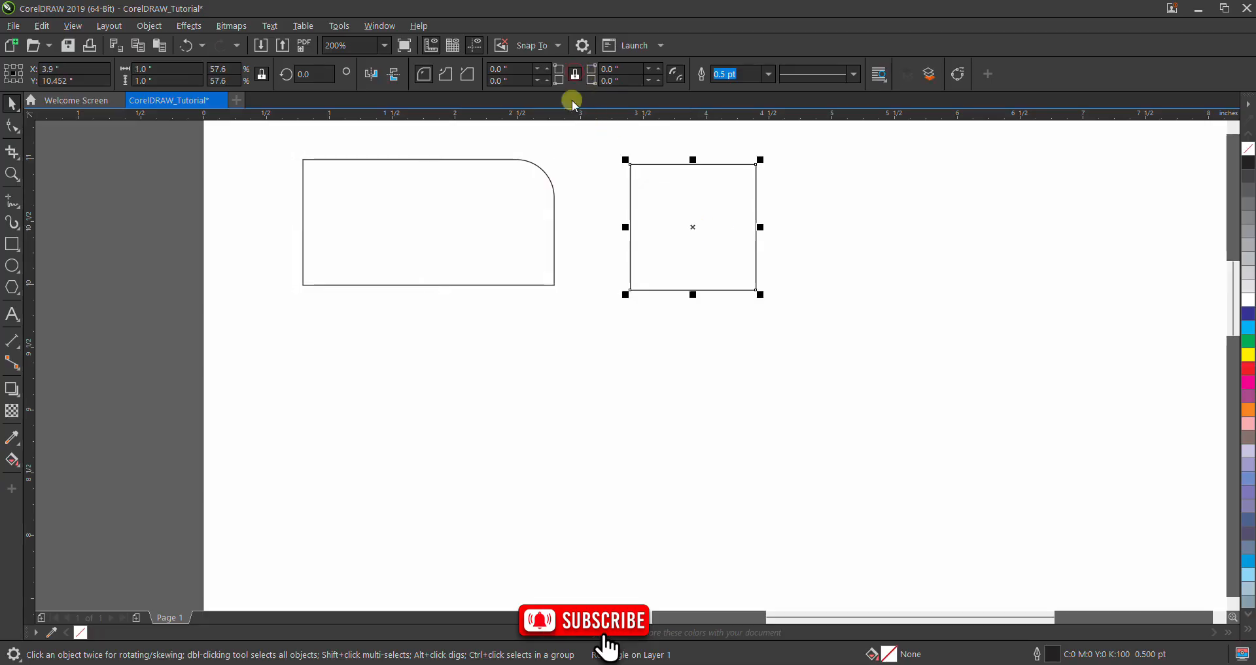
{"action": "left_click", "coordinate": [661, 69]}
{"action": "left_click", "coordinate": [661, 68]}
{"action": "left_click", "coordinate": [661, 68]}
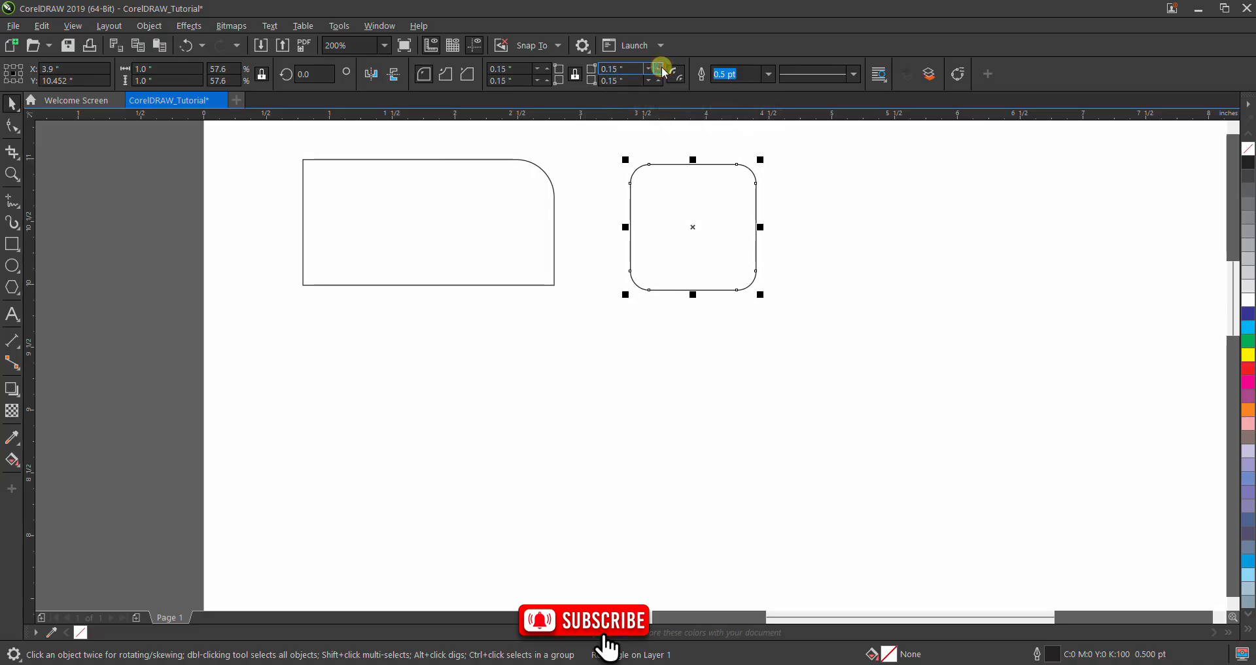
{"action": "left_click", "coordinate": [661, 68]}
{"action": "left_click", "coordinate": [663, 69]}
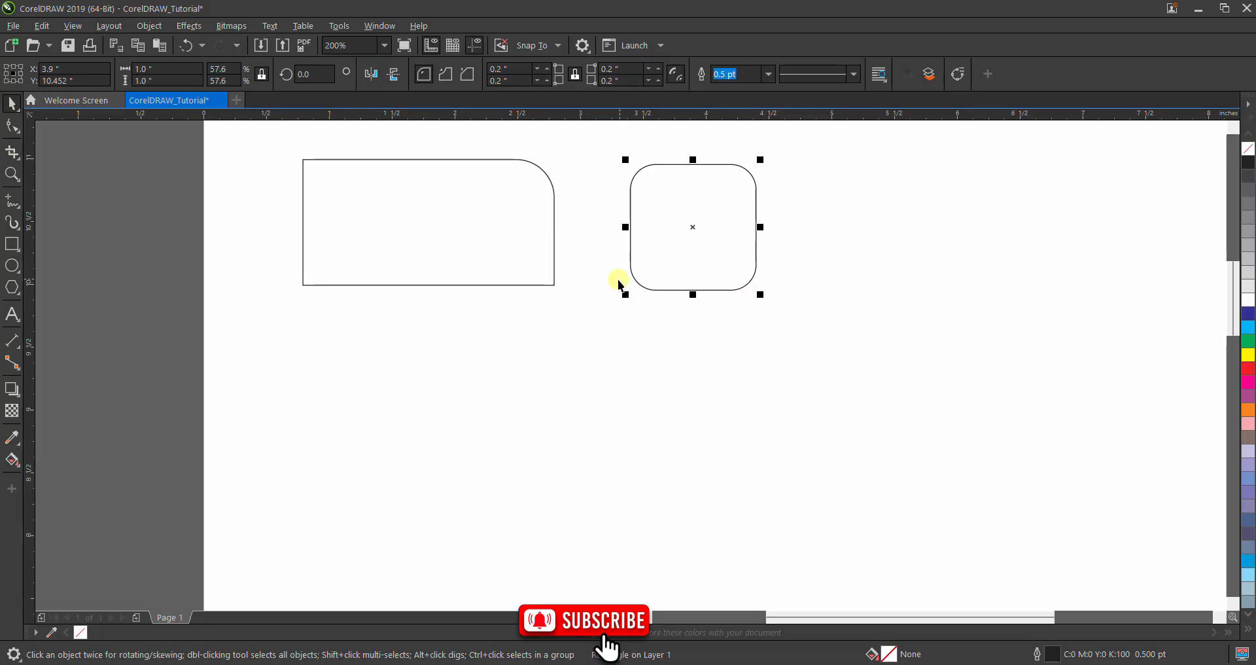
Step: Draw an upright ellipse about 1.48 by 1.92 inches and move it up beneath the wide rectangle
{"action": "scroll", "coordinate": [453, 284], "scroll_direction": "down", "scroll_amount": 2}
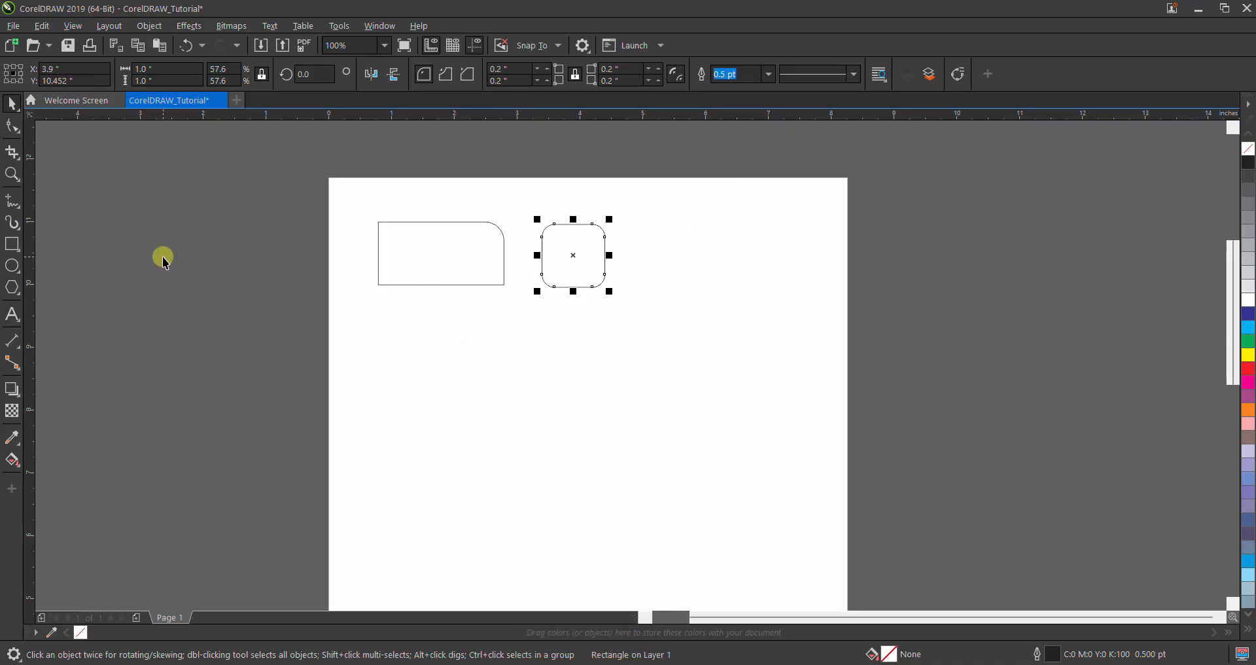
{"action": "left_click", "coordinate": [14, 265]}
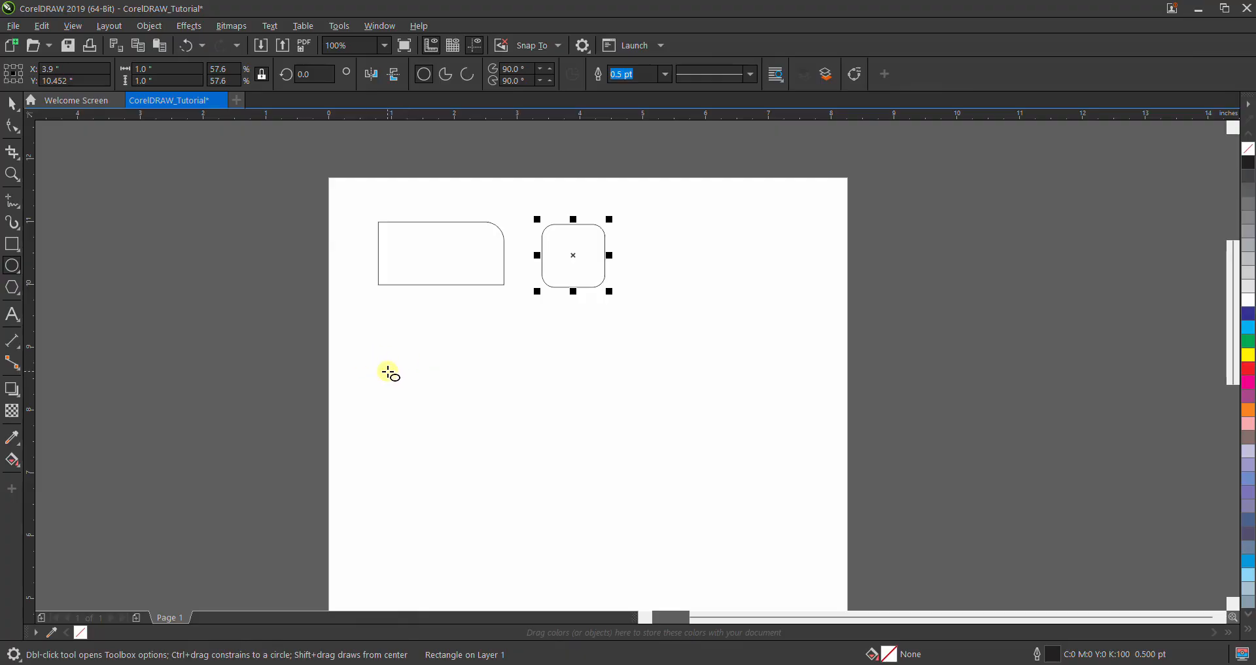
{"action": "left_click_drag", "start_coordinate": [388, 376], "coordinate": [480, 498]}
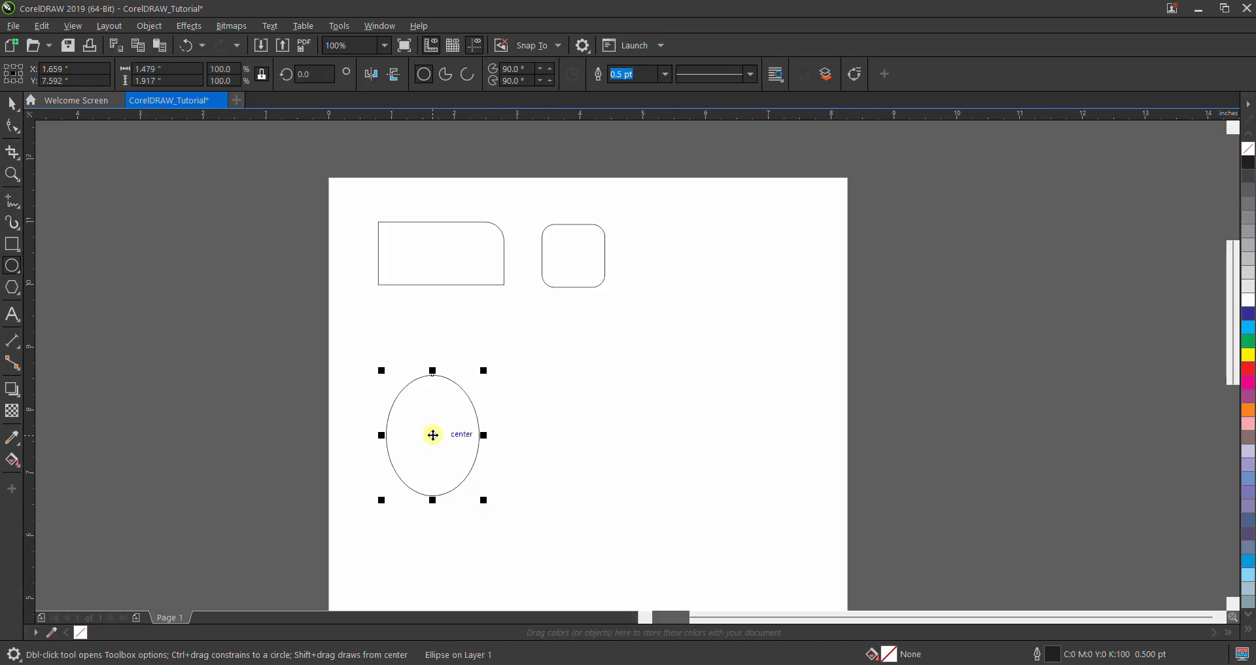
{"action": "key", "text": "space"}
{"action": "left_click_drag", "start_coordinate": [432, 434], "coordinate": [441, 390]}
Step: Draw a perfect circle about 1.53 inches in diameter and move it beneath the rounded square, beside the ellipse
{"action": "key", "text": "space"}
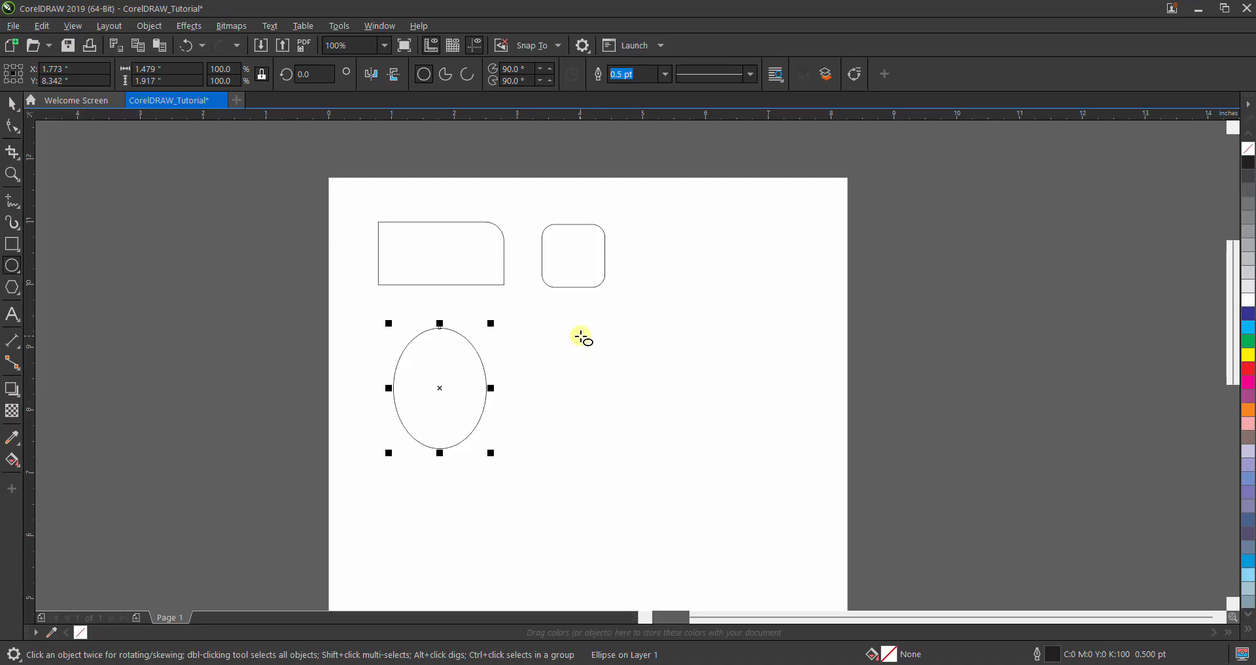
{"action": "left_click_drag", "start_coordinate": [582, 352], "coordinate": [646, 450]}
{"action": "left_click_drag", "start_coordinate": [622, 401], "coordinate": [575, 389]}
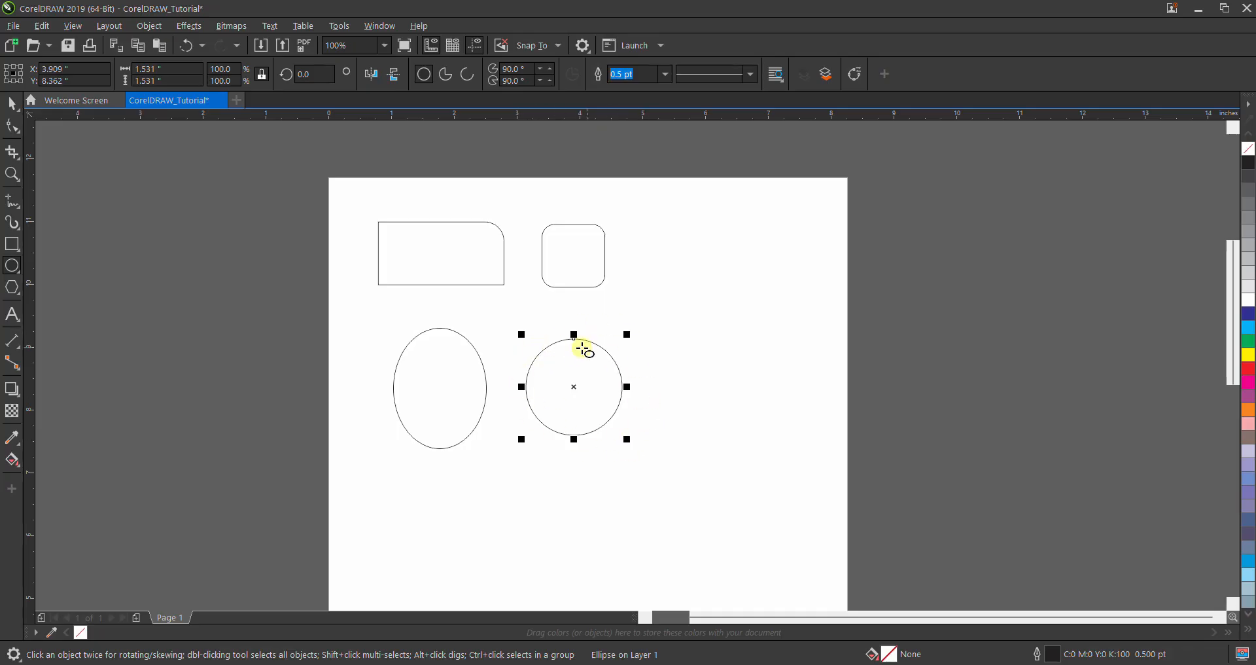
Step: Set the outline width of both the circle and the rounded square to 3.0 pt
{"action": "left_click", "coordinate": [666, 74]}
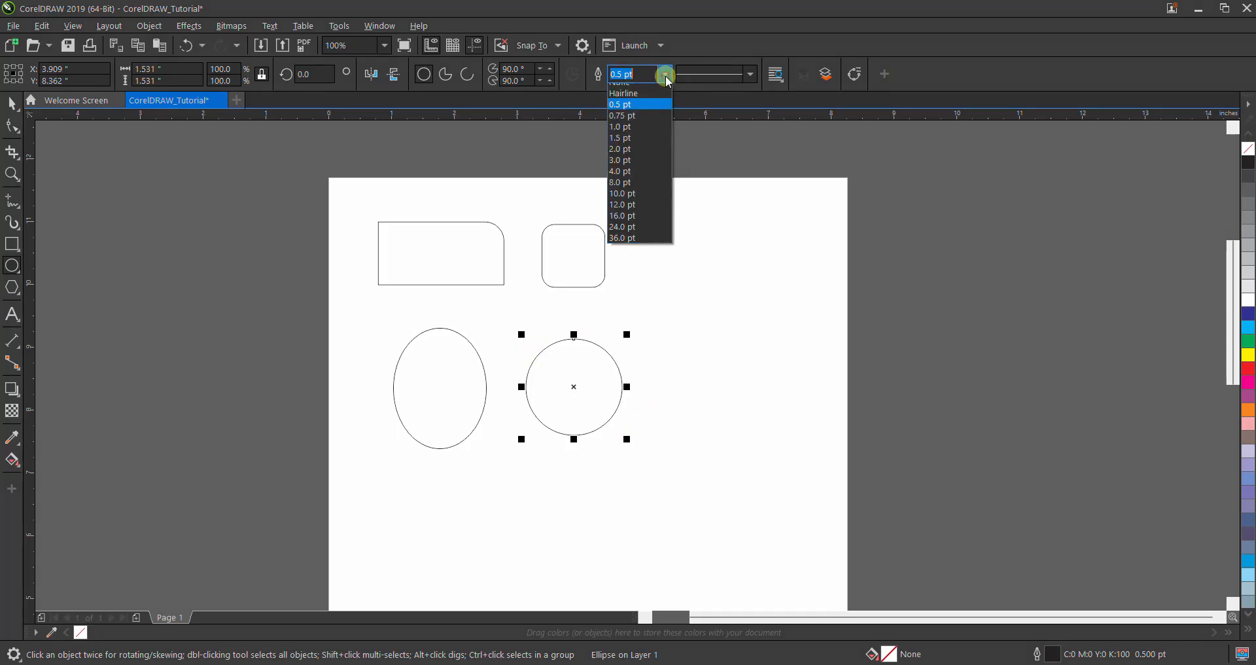
{"action": "left_click", "coordinate": [633, 161]}
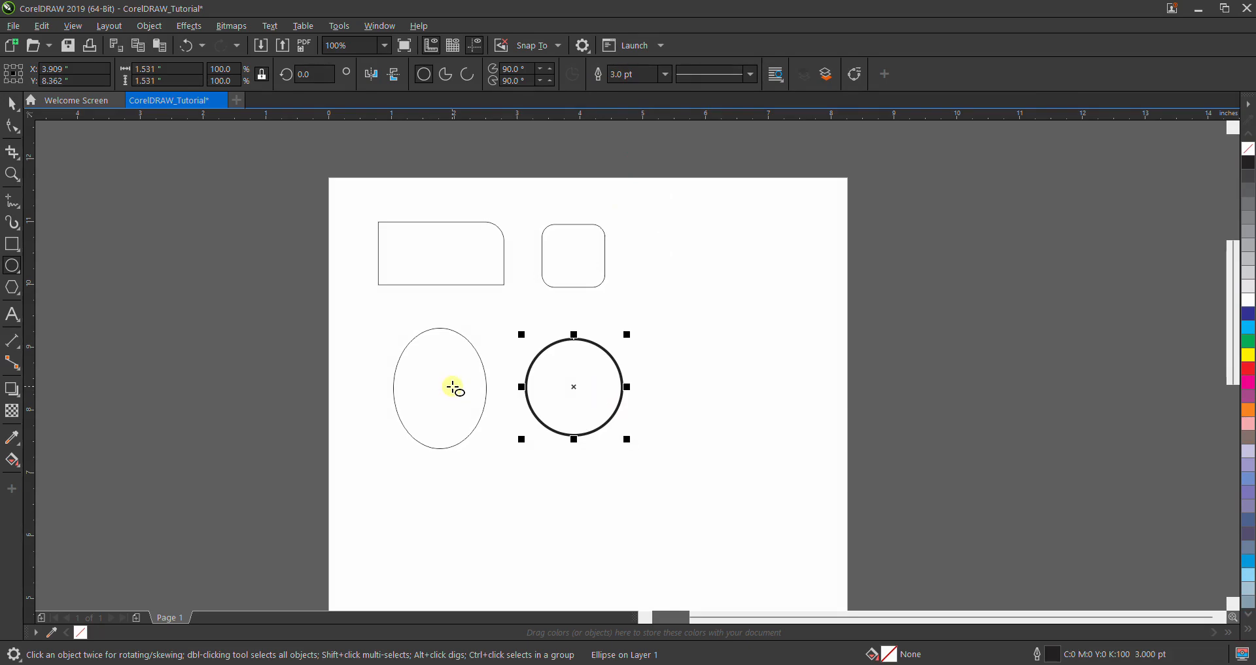
{"action": "left_click", "coordinate": [12, 105]}
{"action": "left_click", "coordinate": [587, 261]}
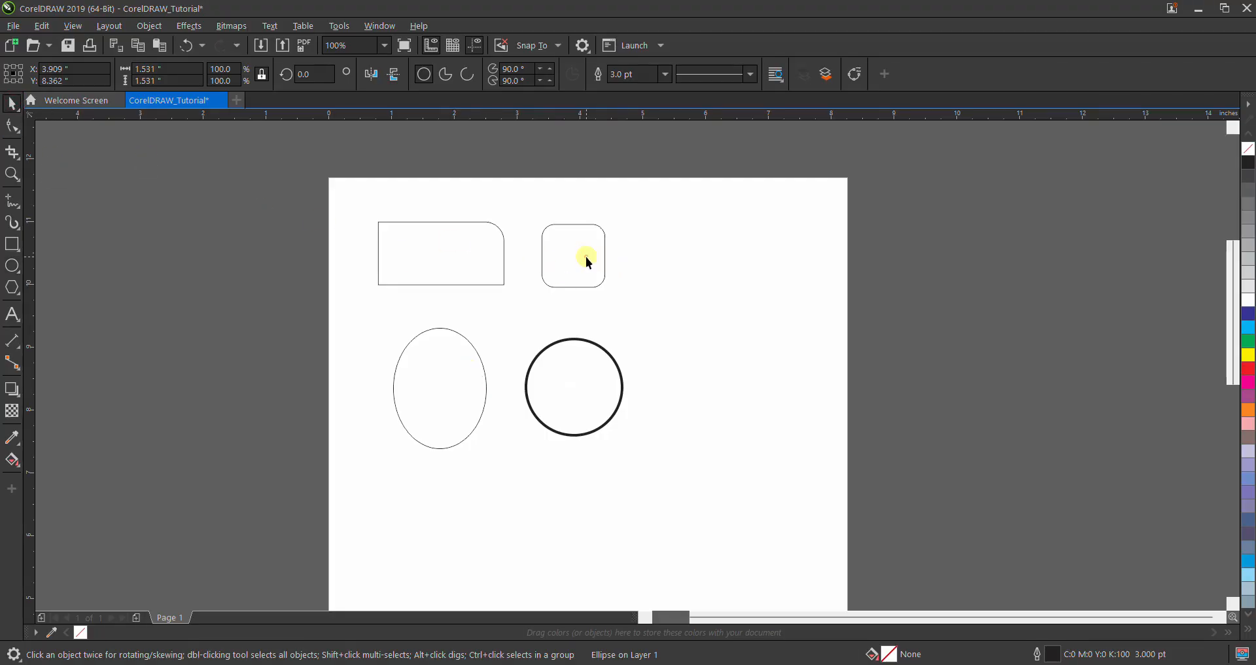
{"action": "left_click", "coordinate": [774, 74]}
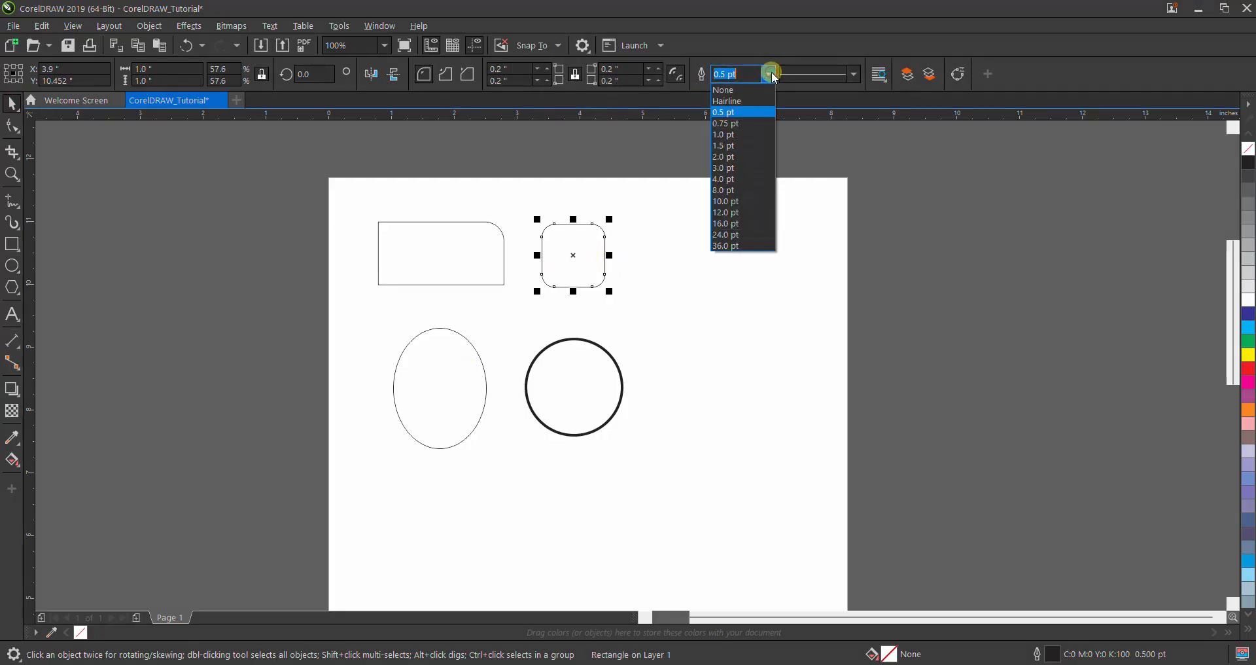
{"action": "left_click", "coordinate": [729, 168]}
{"action": "left_click", "coordinate": [657, 254]}
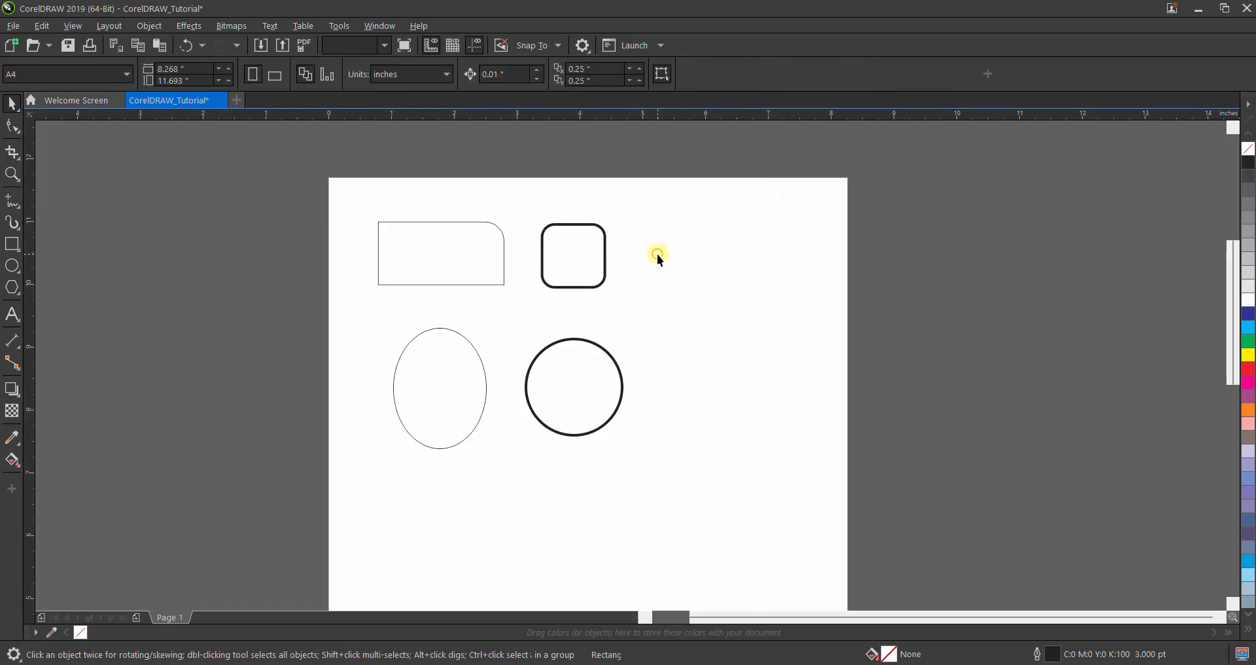
Step: Draw a five-sided polygon about 1.07 by 1.22 inches below the ellipse, undoing the small stray polygon beside it
{"action": "key", "text": "y"}
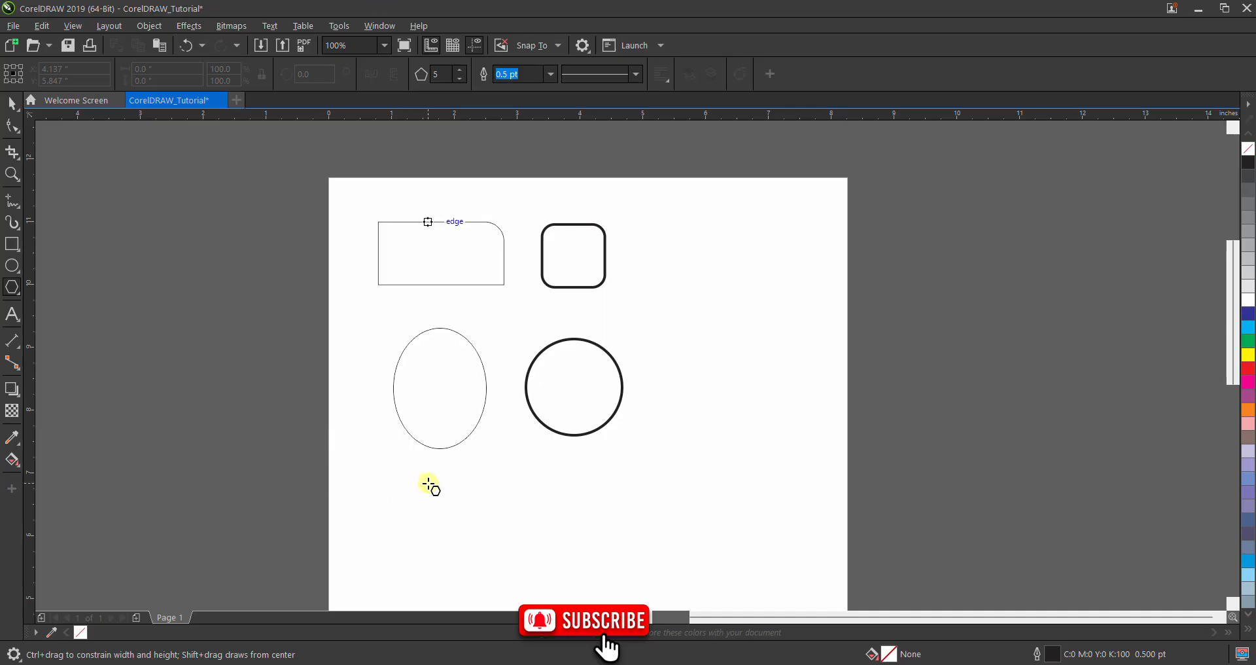
{"action": "left_click_drag", "start_coordinate": [414, 498], "coordinate": [481, 579]}
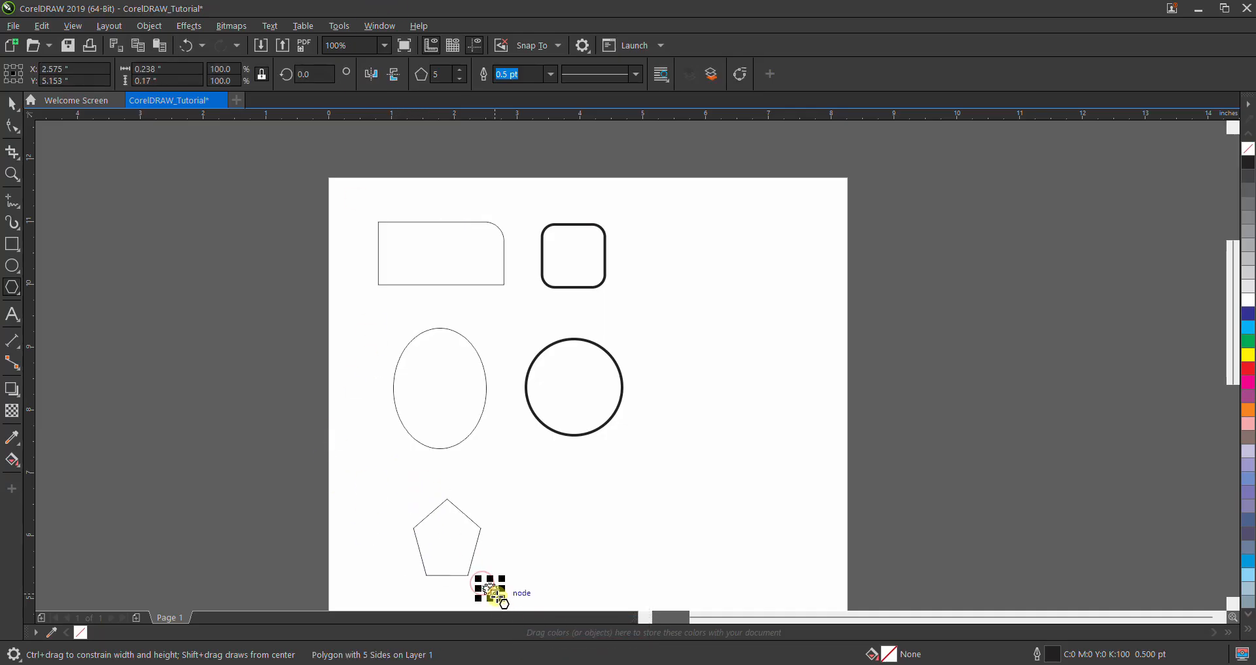
{"action": "key", "text": "ctrl+z"}
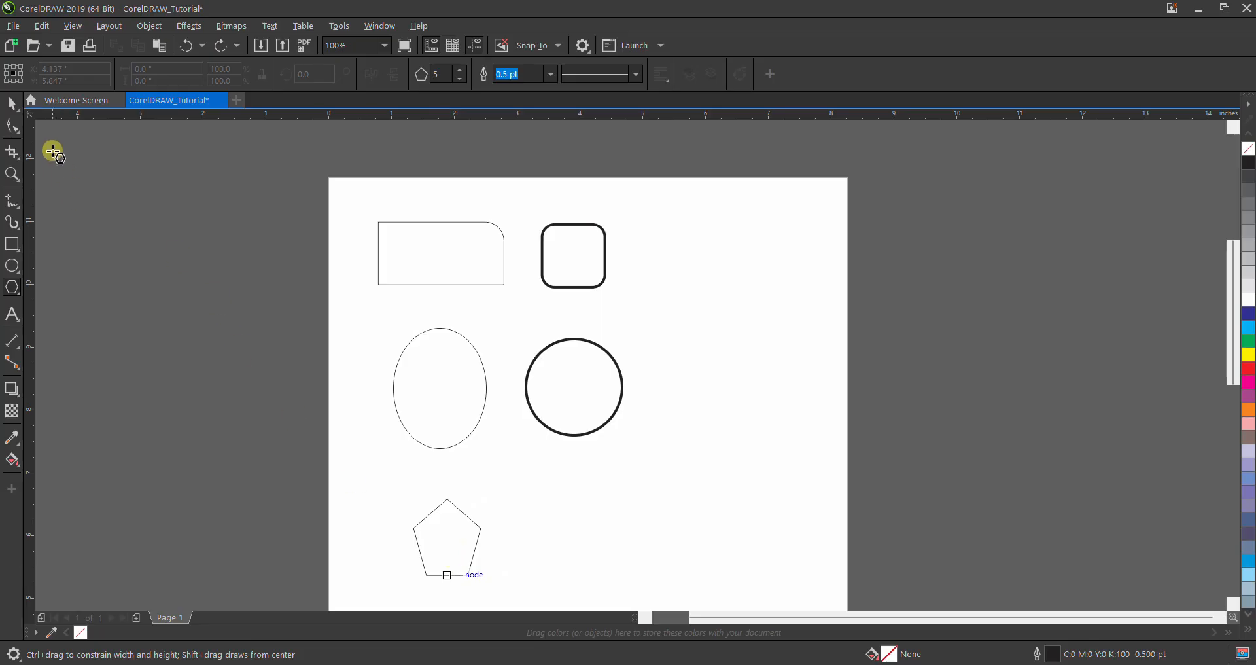
Step: Try raising the pentagon's number of sides step by step to 10, and return it to 5
{"action": "left_click", "coordinate": [13, 104]}
{"action": "left_click", "coordinate": [465, 553]}
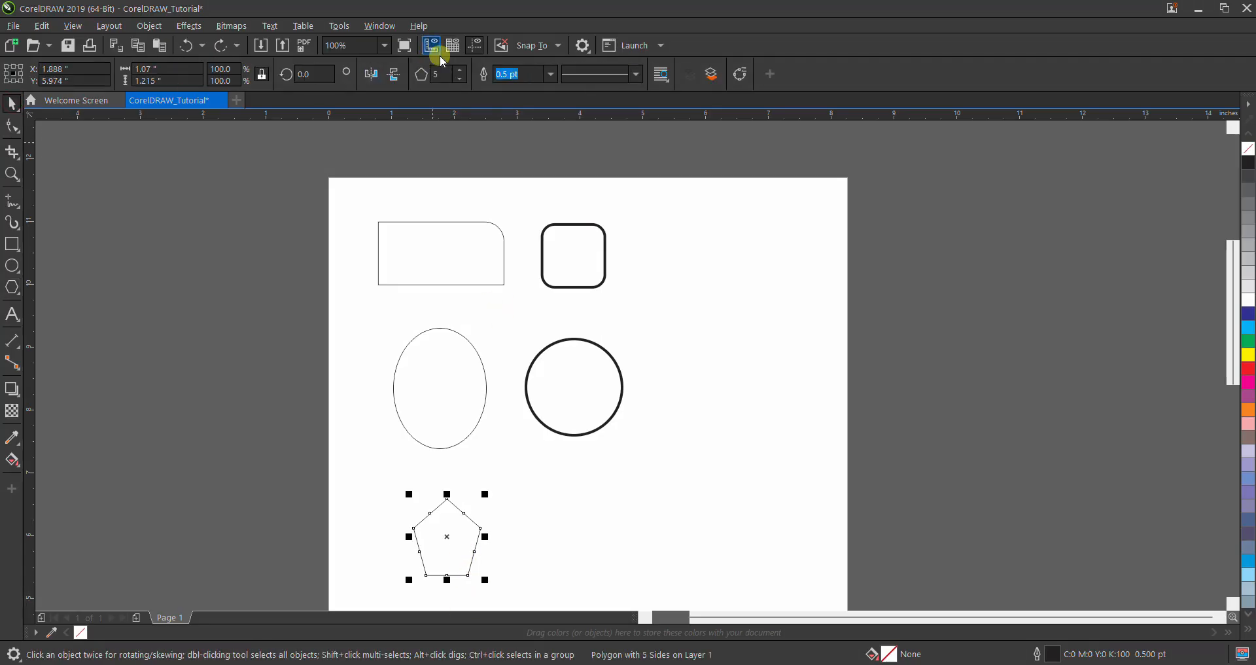
{"action": "left_click", "coordinate": [461, 72]}
{"action": "left_click", "coordinate": [462, 69]}
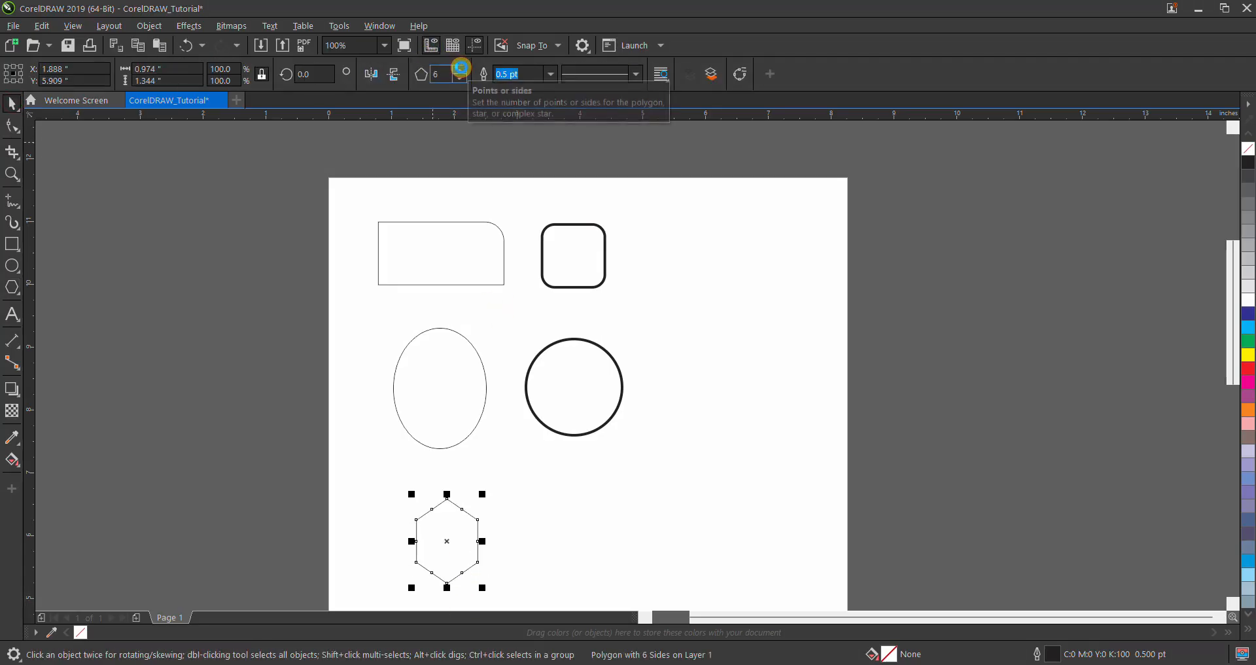
{"action": "left_click", "coordinate": [462, 68]}
{"action": "left_click", "coordinate": [462, 69]}
{"action": "left_click", "coordinate": [462, 69]}
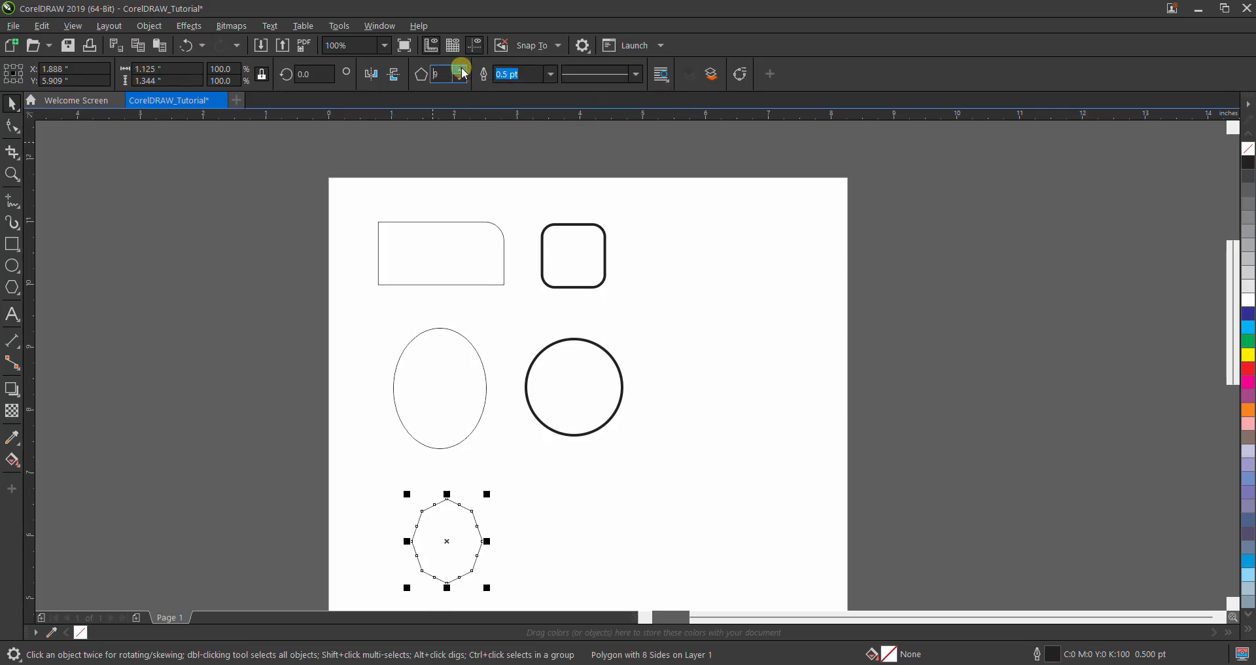
{"action": "left_click", "coordinate": [462, 69]}
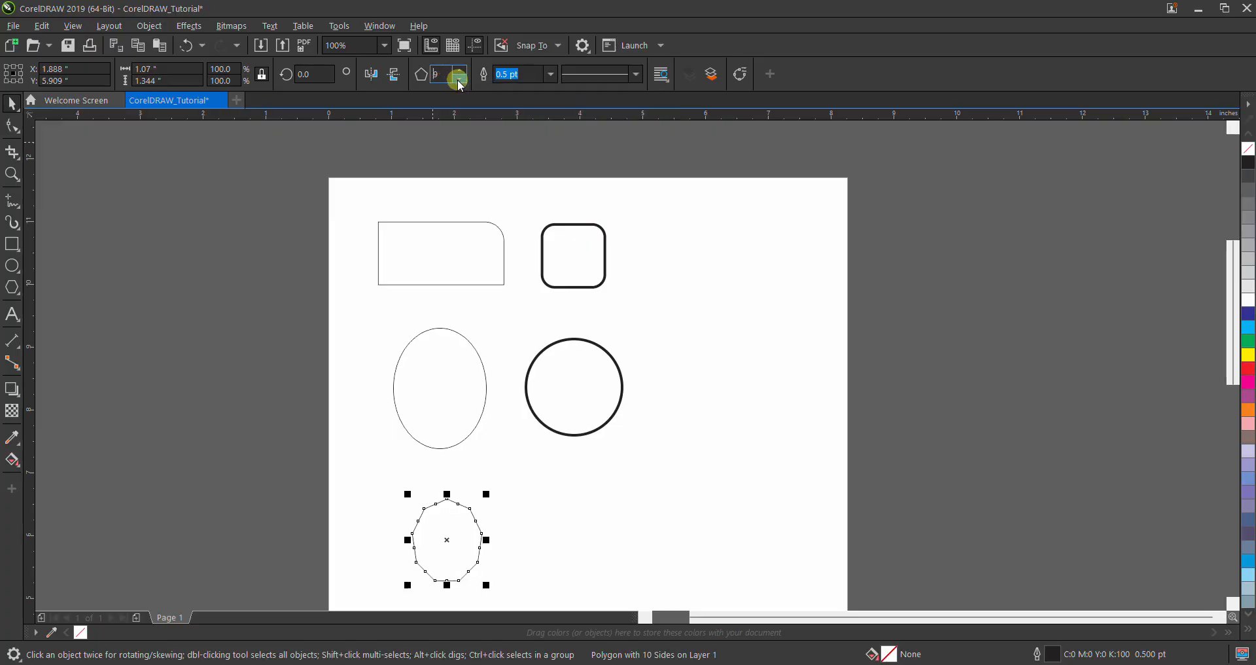
{"action": "left_click", "coordinate": [459, 79]}
{"action": "left_click", "coordinate": [459, 79]}
{"action": "left_click", "coordinate": [459, 79]}
{"action": "left_click", "coordinate": [459, 79]}
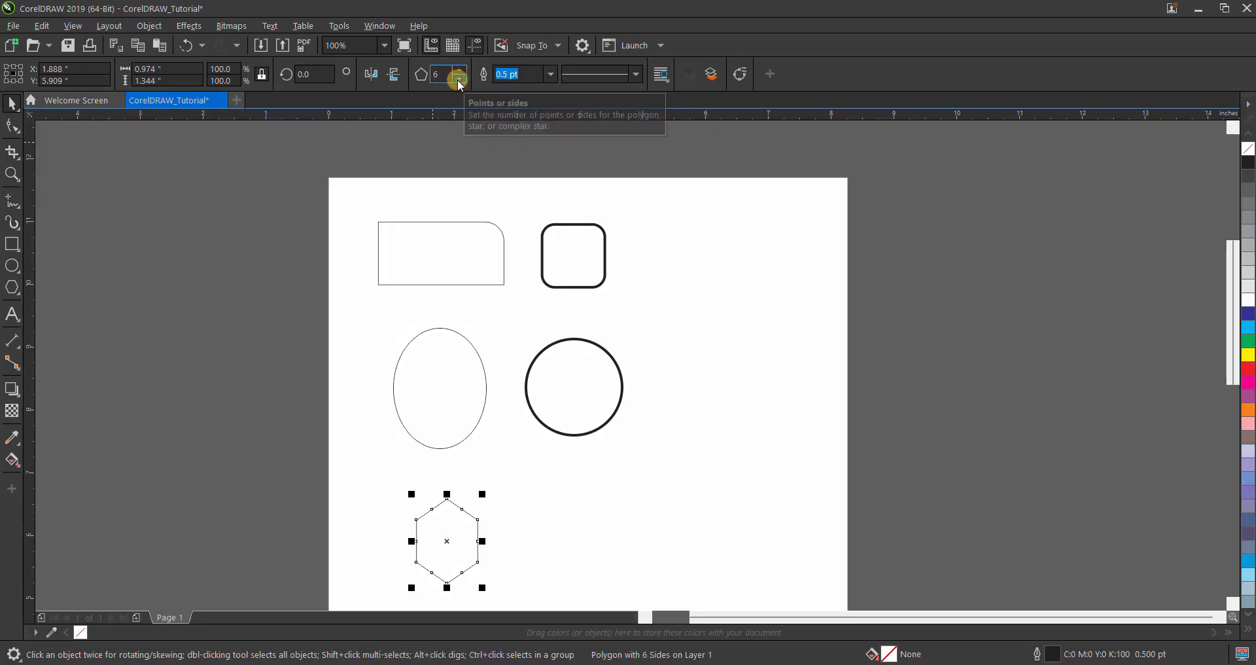
{"action": "left_click", "coordinate": [461, 82]}
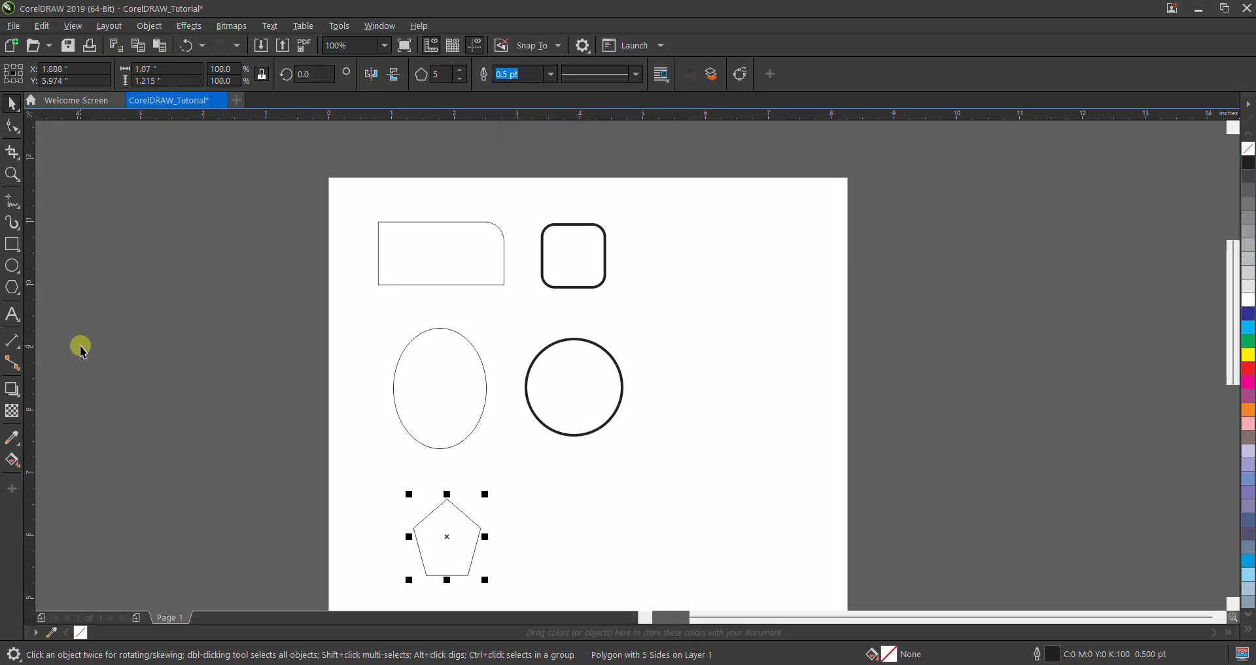
Step: Draw a five-pointed star about 1.37 by 1.05 inches with sharpness 53 beside the pentagon
{"action": "left_click", "coordinate": [23, 297]}
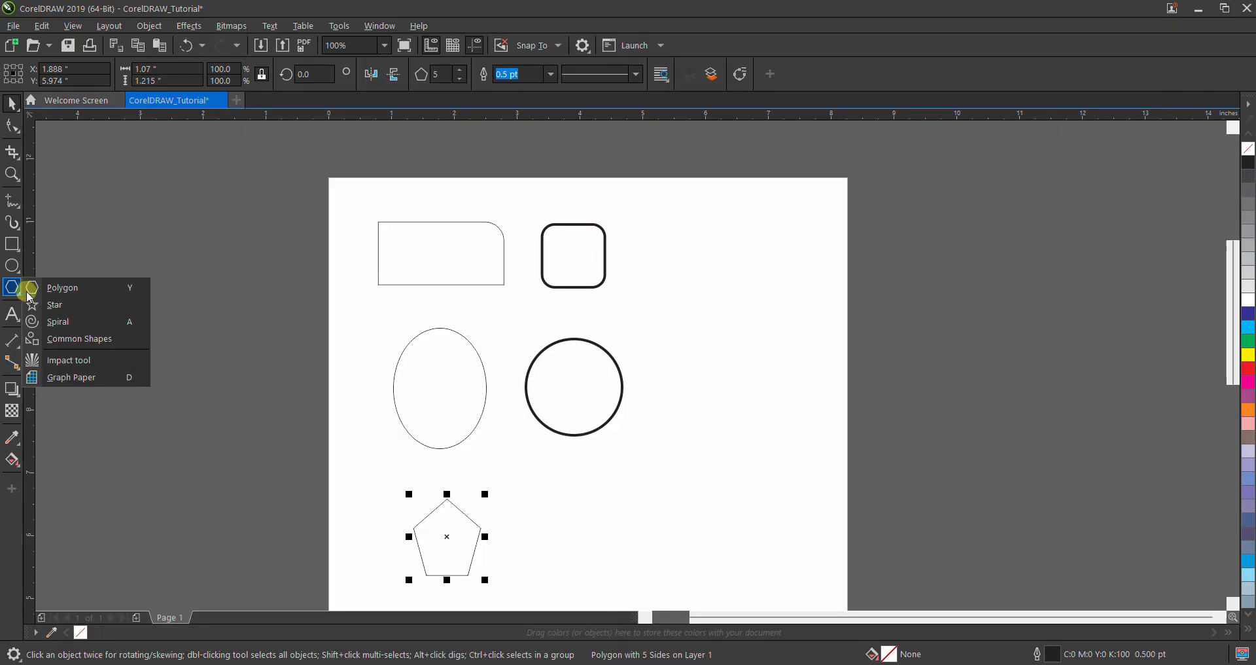
{"action": "left_click", "coordinate": [60, 306]}
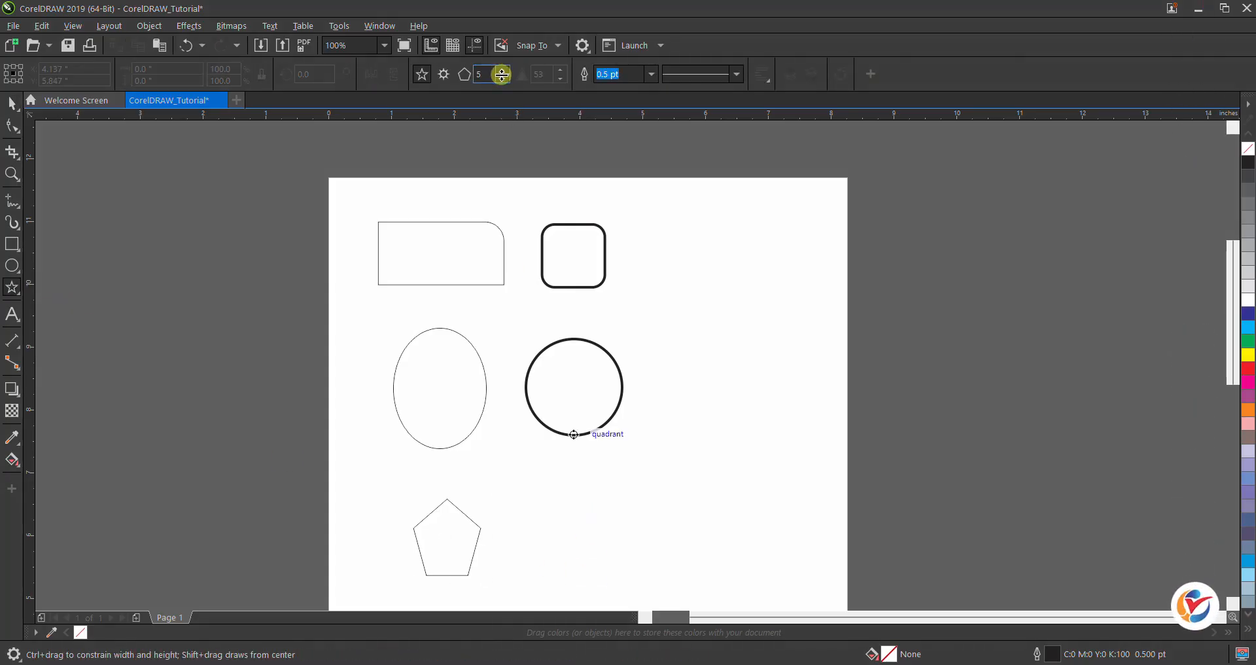
{"action": "left_click", "coordinate": [443, 76]}
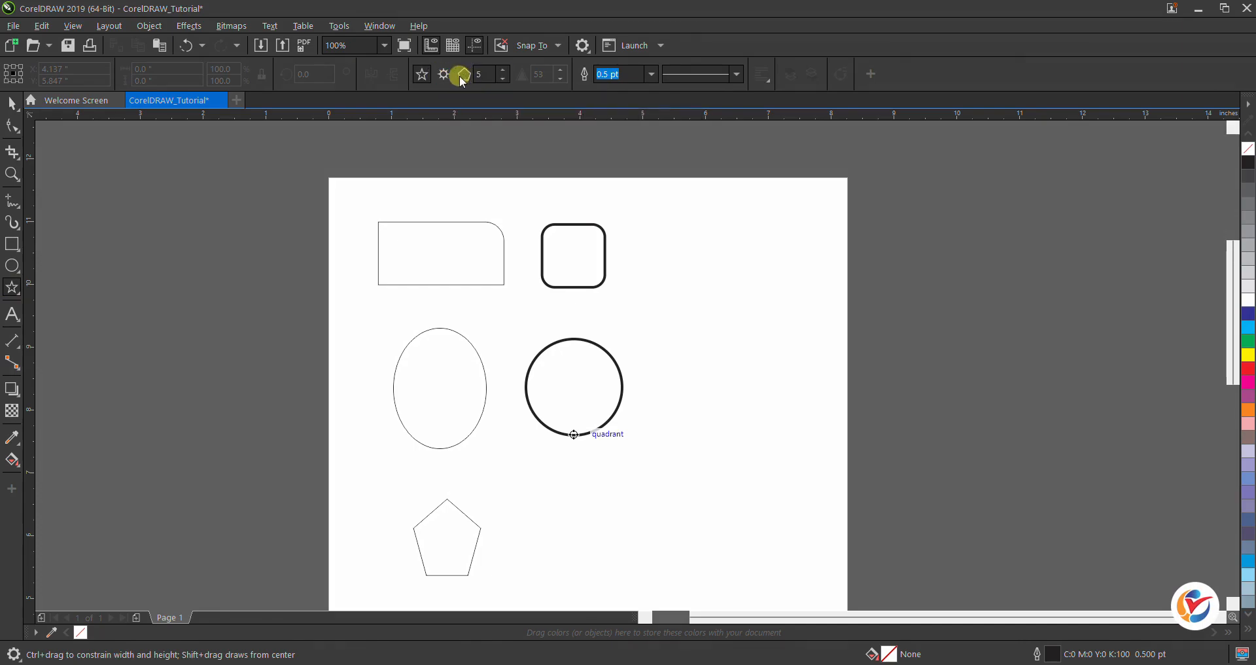
{"action": "left_click", "coordinate": [448, 77]}
{"action": "left_click", "coordinate": [481, 76]}
{"action": "left_click", "coordinate": [505, 70]}
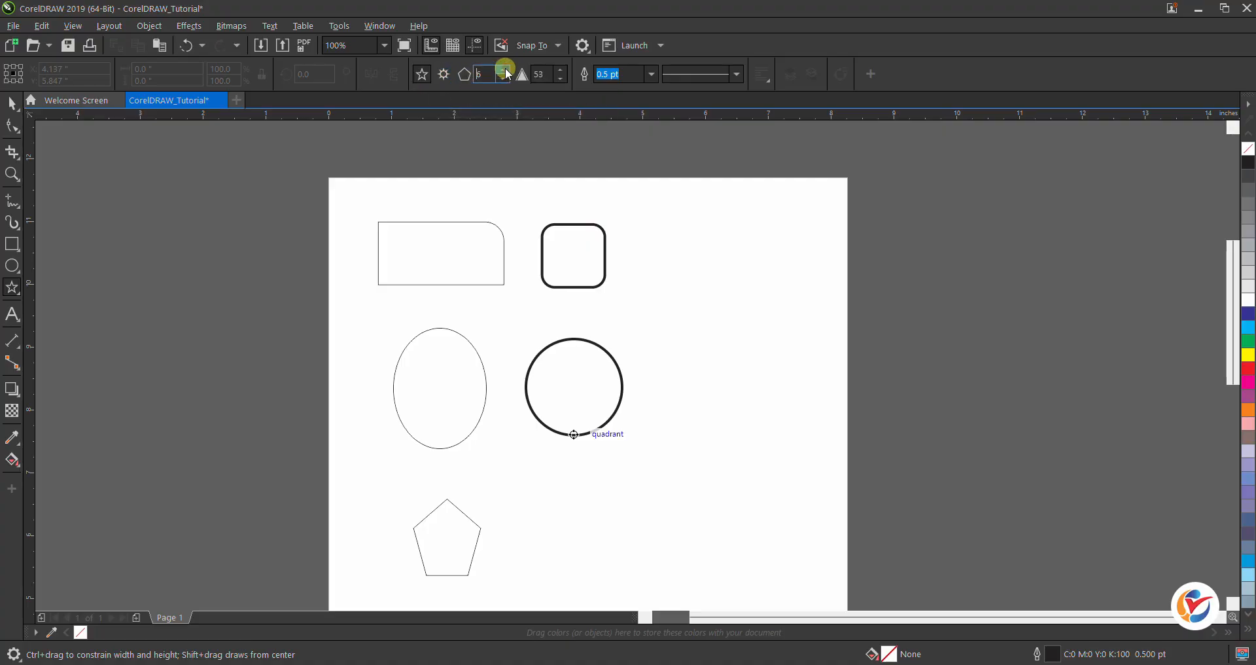
{"action": "left_click", "coordinate": [504, 79]}
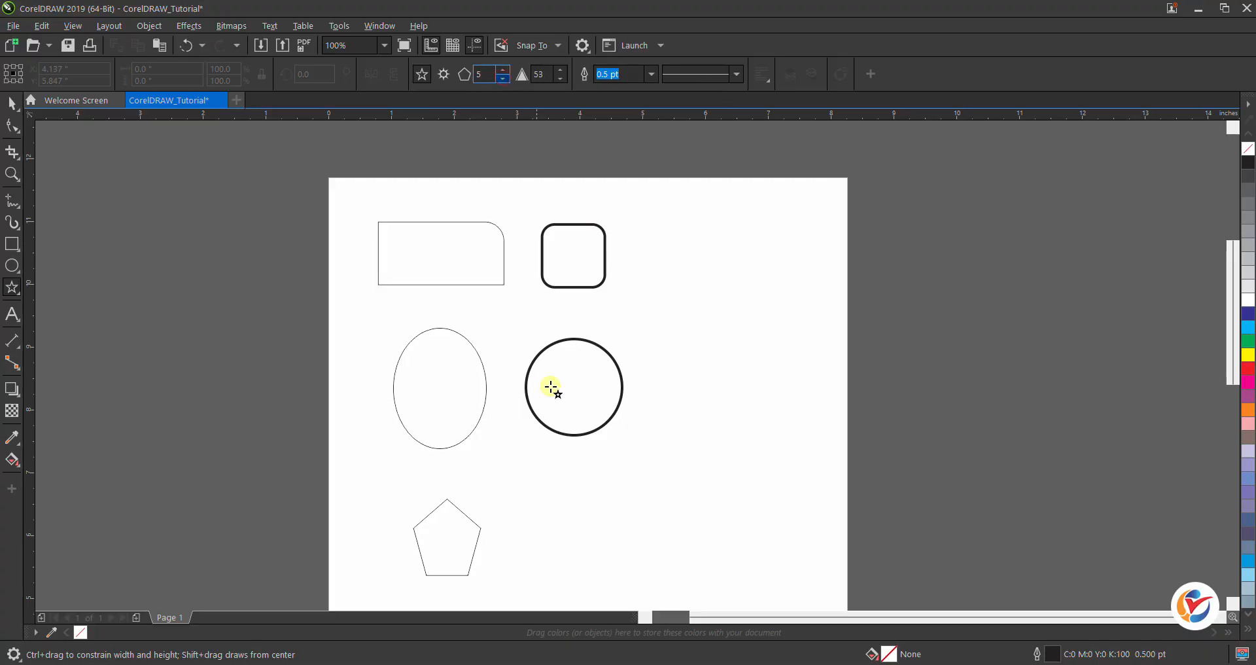
{"action": "left_click_drag", "start_coordinate": [571, 496], "coordinate": [666, 563]}
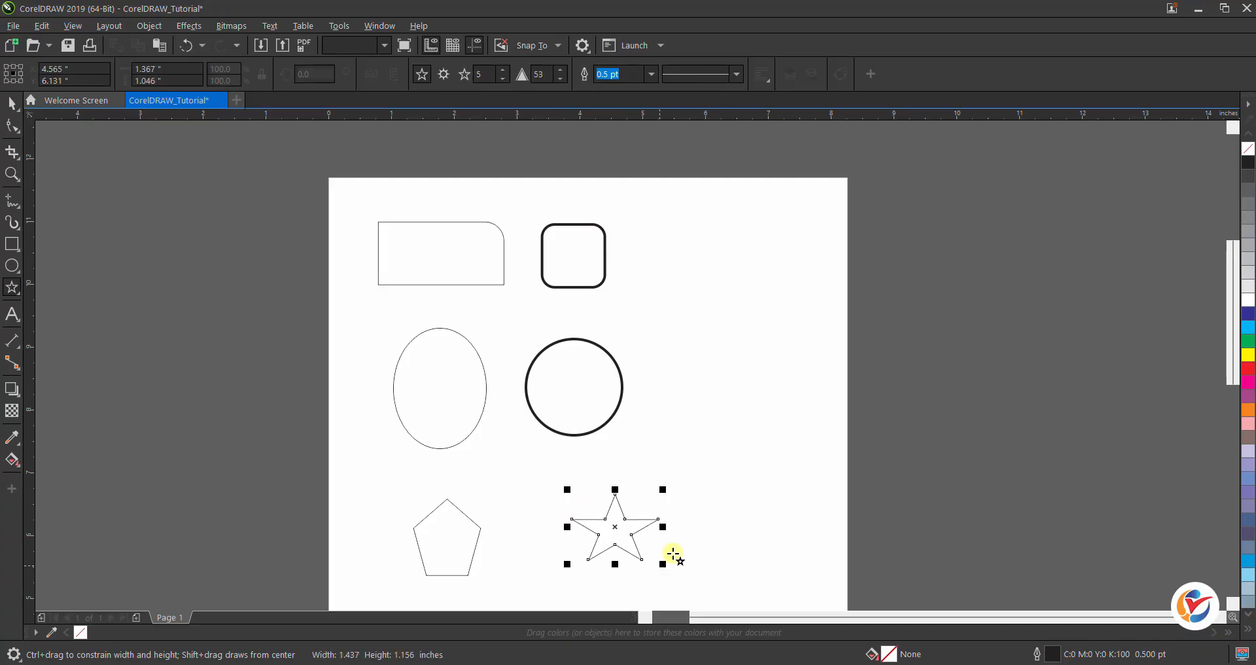
Step: Try increasing the star's number of points to 7, and return it to 5
{"action": "left_click", "coordinate": [506, 71]}
{"action": "left_click", "coordinate": [504, 72]}
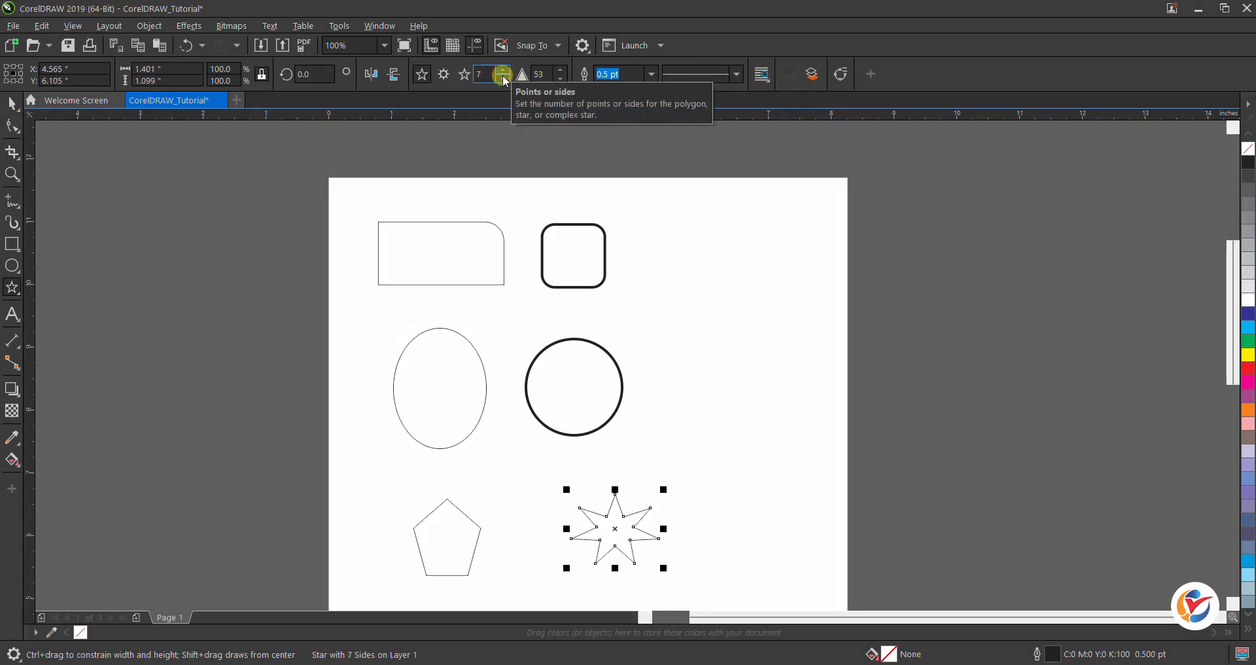
{"action": "left_click", "coordinate": [506, 80]}
{"action": "left_click", "coordinate": [506, 79]}
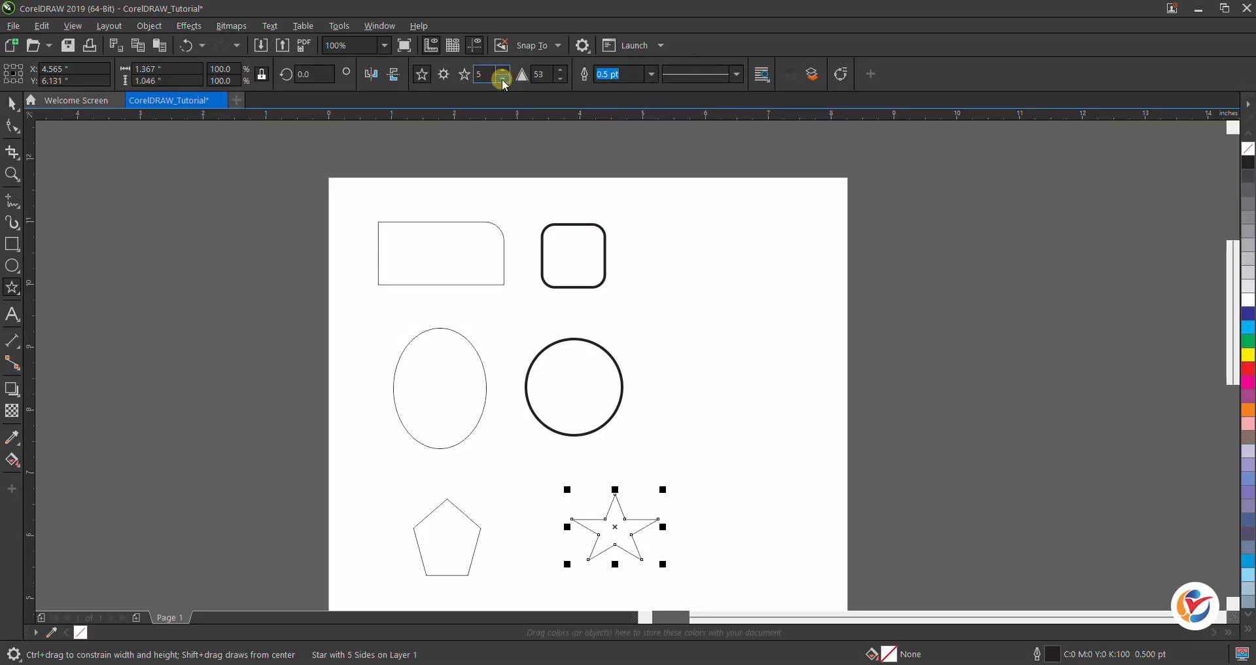
Step: Draw a nine-pointed complex star about 0.98 by 1.07 inches beside the plain star
{"action": "left_click", "coordinate": [445, 75]}
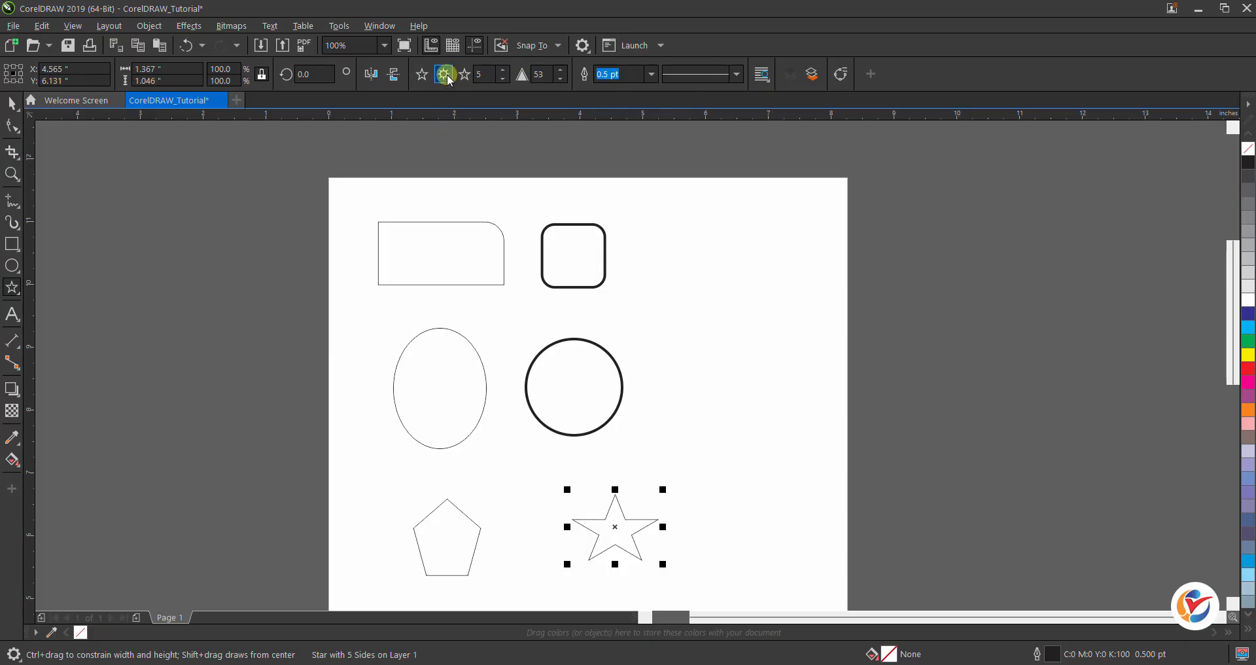
{"action": "left_click_drag", "start_coordinate": [726, 488], "coordinate": [790, 571]}
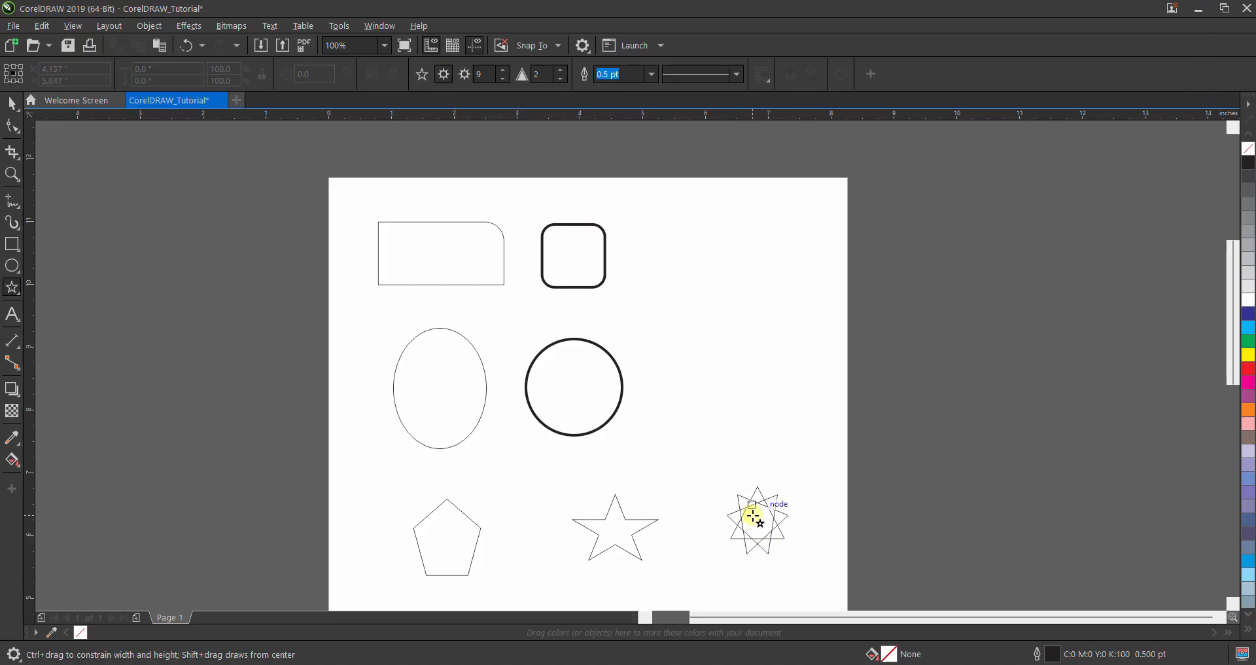
Step: Move the complex star closer to the five-pointed star and set its outline width to 3.0 pt
{"action": "left_click", "coordinate": [13, 104]}
{"action": "left_click", "coordinate": [761, 525]}
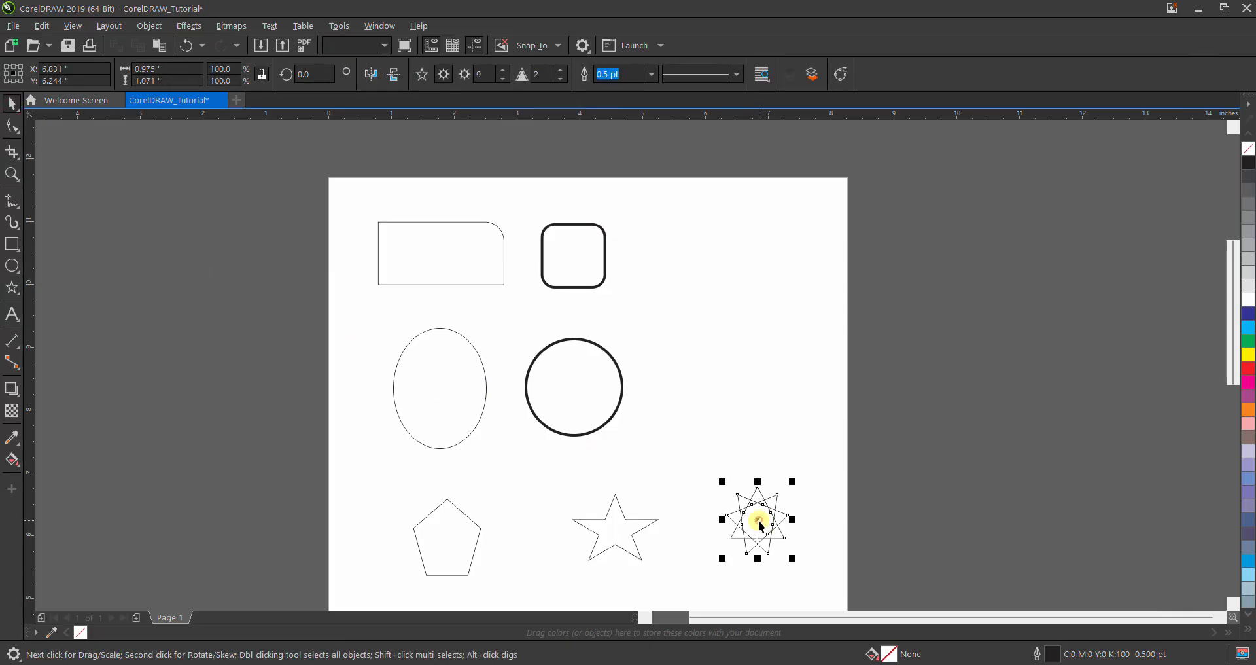
{"action": "left_click_drag", "start_coordinate": [761, 525], "coordinate": [733, 543]}
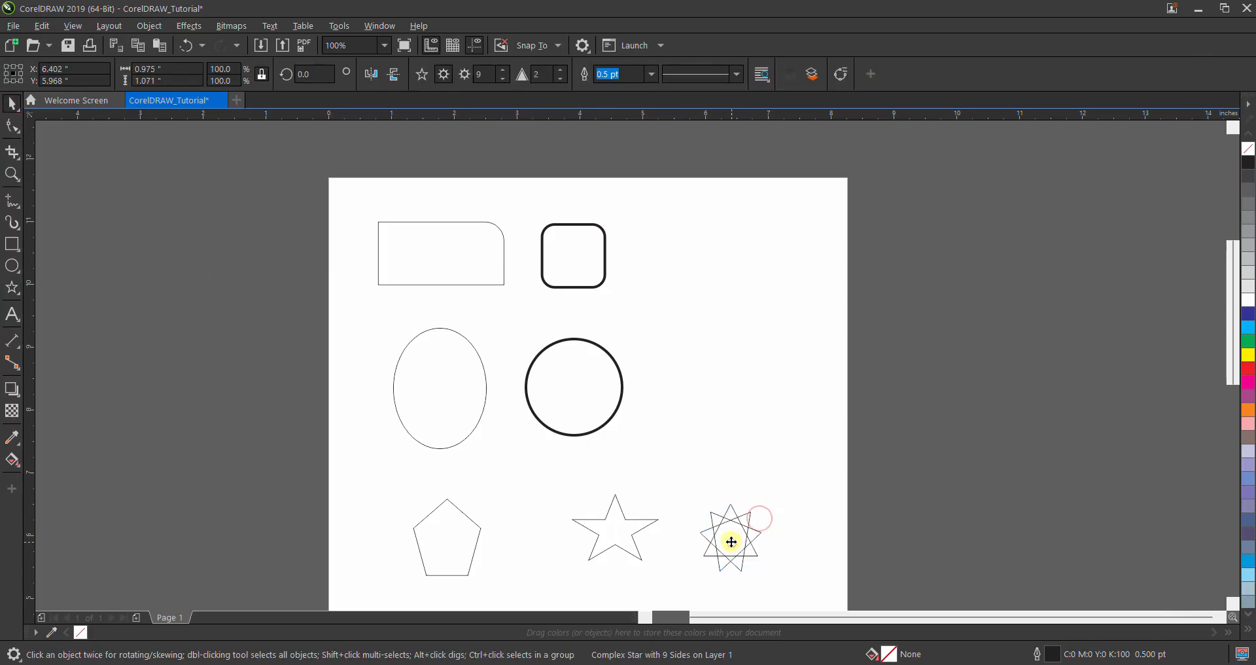
{"action": "left_click", "coordinate": [649, 84]}
{"action": "left_click", "coordinate": [627, 162]}
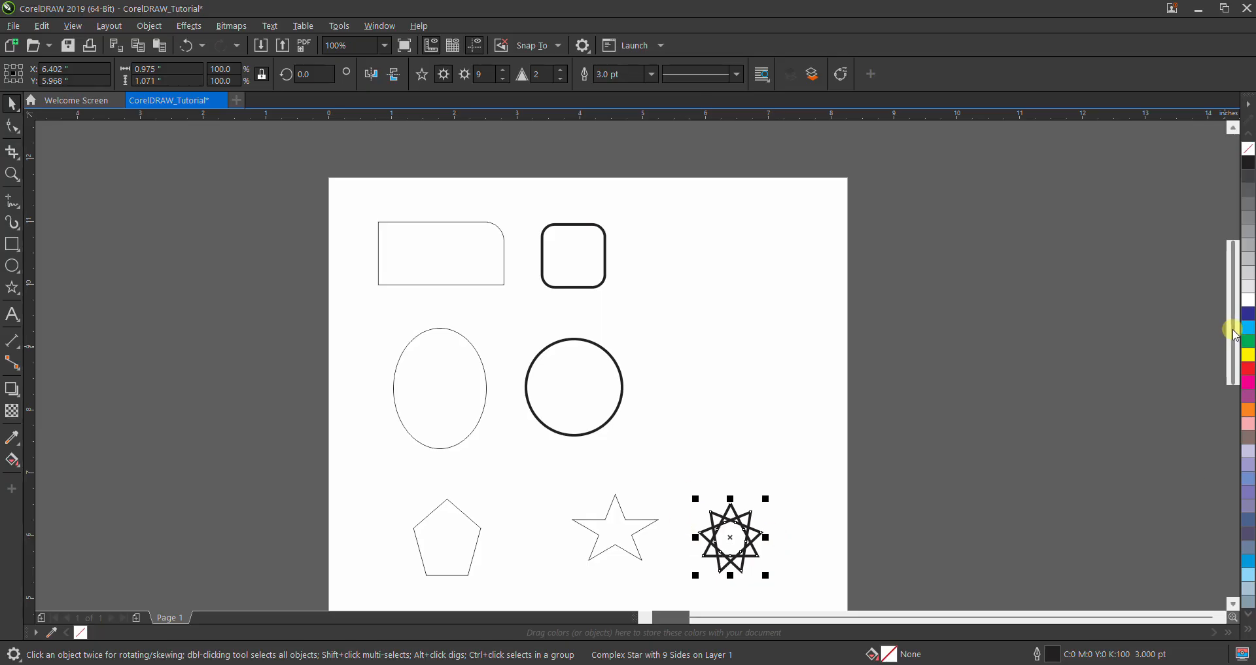
Step: Draw an irregular closed freehand curve about 4 inches wide in the empty area below the pentagon and stars
{"action": "left_click_drag", "start_coordinate": [1232, 337], "coordinate": [1212, 421]}
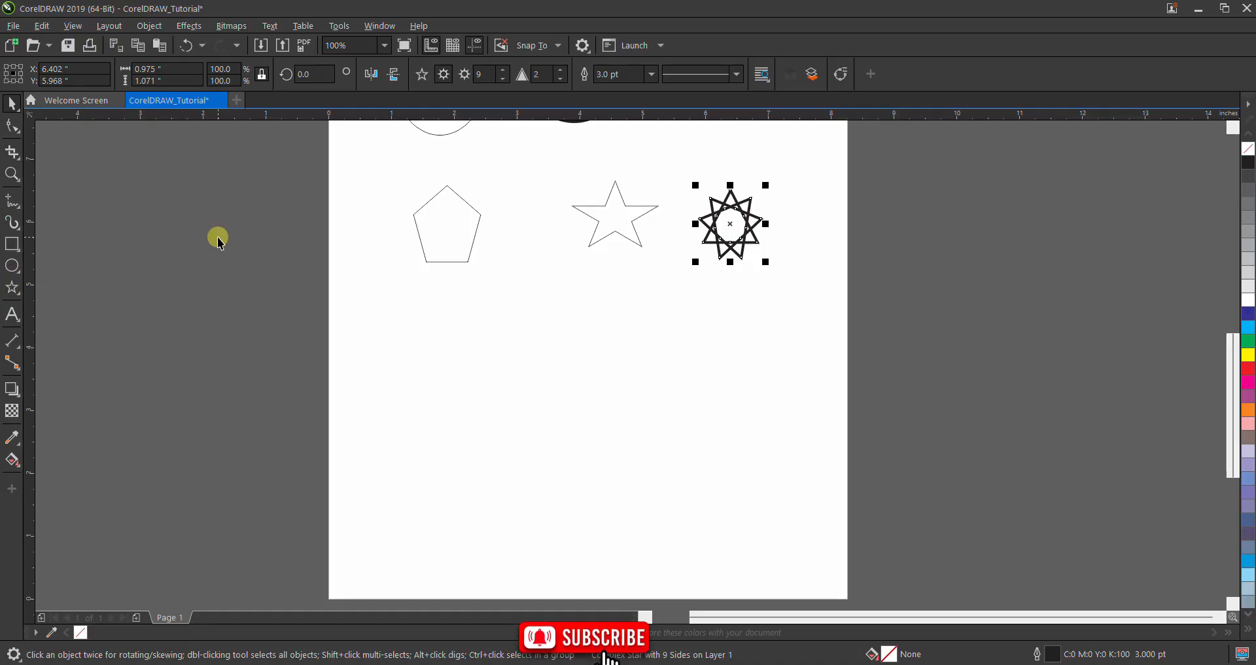
{"action": "left_click", "coordinate": [13, 203]}
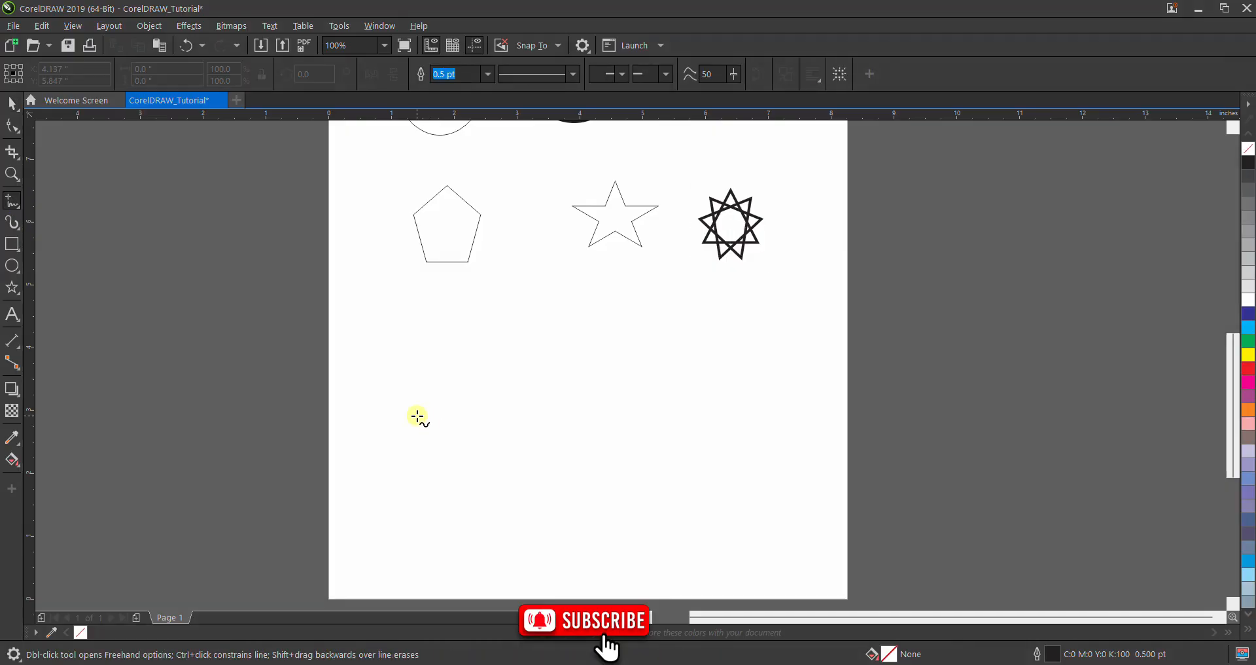
{"action": "mouse_move", "coordinate": [370, 372]}
{"action": "left_mouse_down"}
{"action": "mouse_move", "coordinate": [462, 418]}
{"action": "mouse_move", "coordinate": [505, 358]}
{"action": "mouse_move", "coordinate": [521, 356]}
{"action": "mouse_move", "coordinate": [518, 418]}
{"action": "mouse_move", "coordinate": [559, 376]}
{"action": "mouse_move", "coordinate": [585, 379]}
{"action": "mouse_move", "coordinate": [602, 450]}
{"action": "mouse_move", "coordinate": [574, 472]}
{"action": "mouse_move", "coordinate": [533, 457]}
{"action": "mouse_move", "coordinate": [500, 473]}
{"action": "mouse_move", "coordinate": [466, 470]}
{"action": "mouse_move", "coordinate": [446, 448]}
{"action": "mouse_move", "coordinate": [399, 461]}
{"action": "mouse_move", "coordinate": [368, 372]}
{"action": "left_mouse_up"}
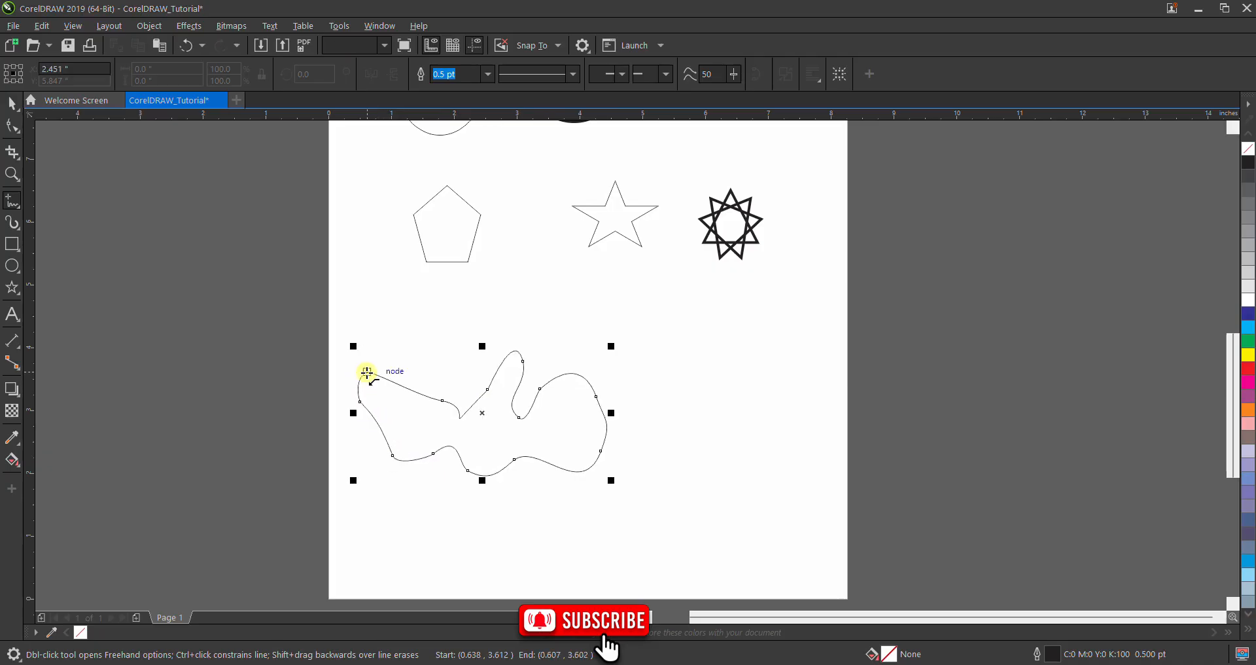
Step: Move the closed freehand curve up, closer to the pentagon
{"action": "left_click", "coordinate": [13, 103]}
{"action": "left_click_drag", "start_coordinate": [501, 440], "coordinate": [500, 388]}
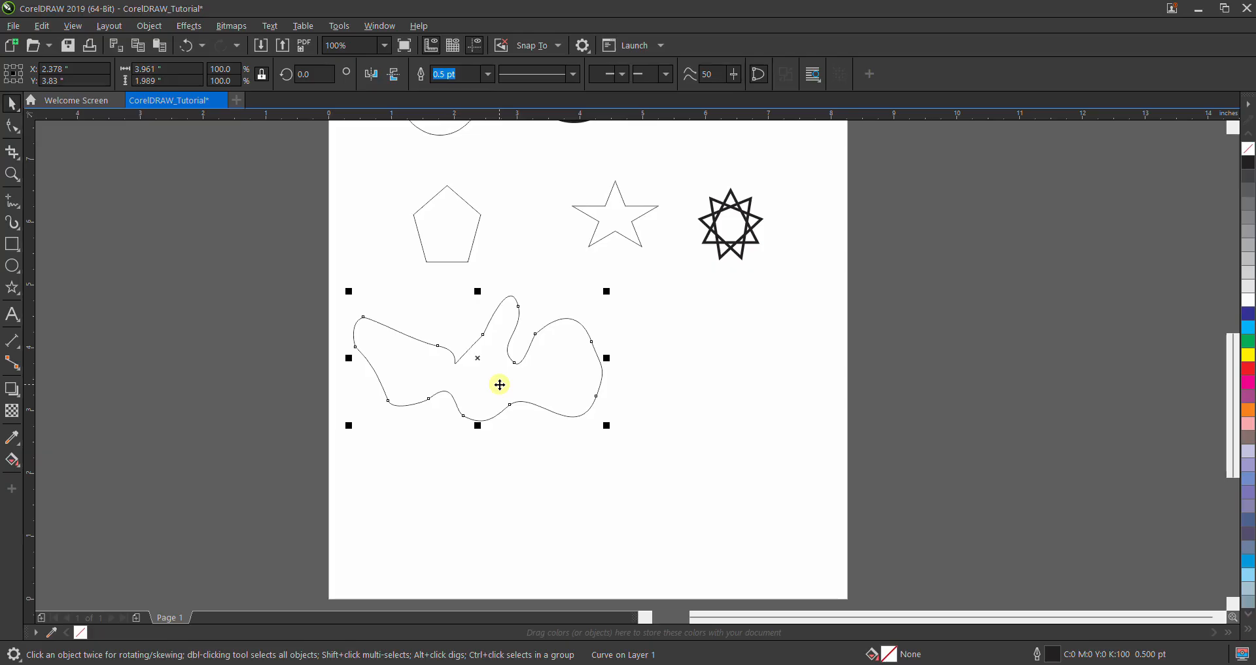
Step: Draw a closed, straight-sided irregular shape about 2.35 by 2.12 inches with the Bézier tool, beside the freehand curve
{"action": "left_click", "coordinate": [20, 202]}
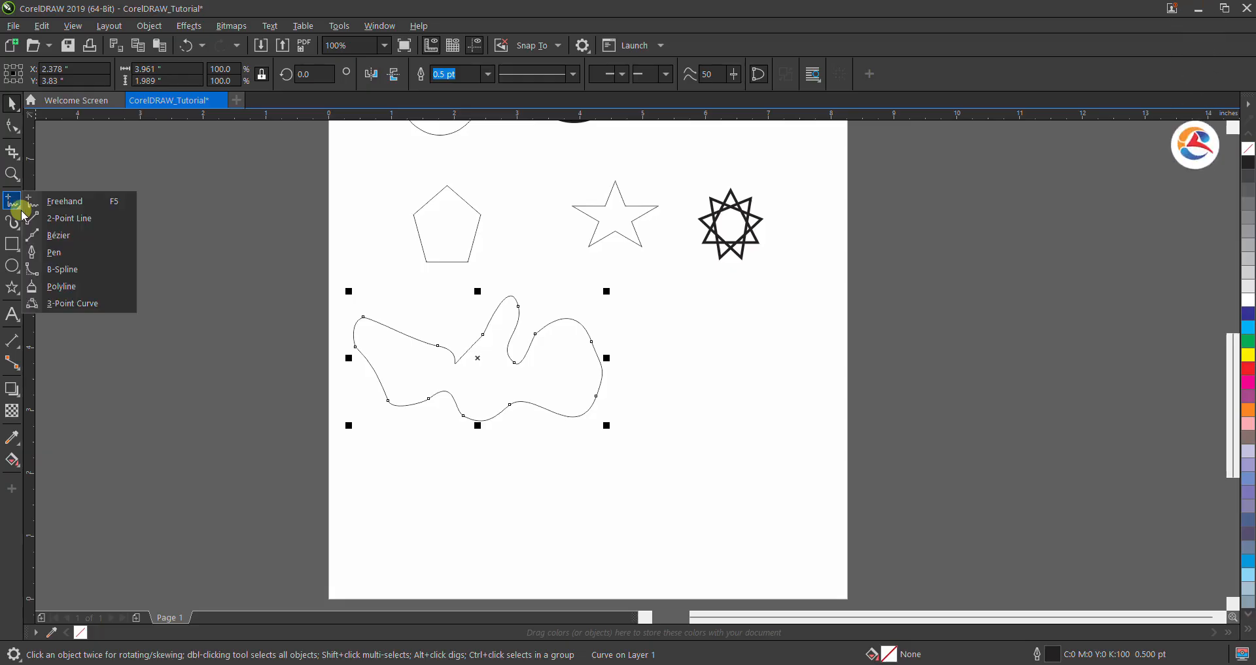
{"action": "left_click", "coordinate": [56, 235]}
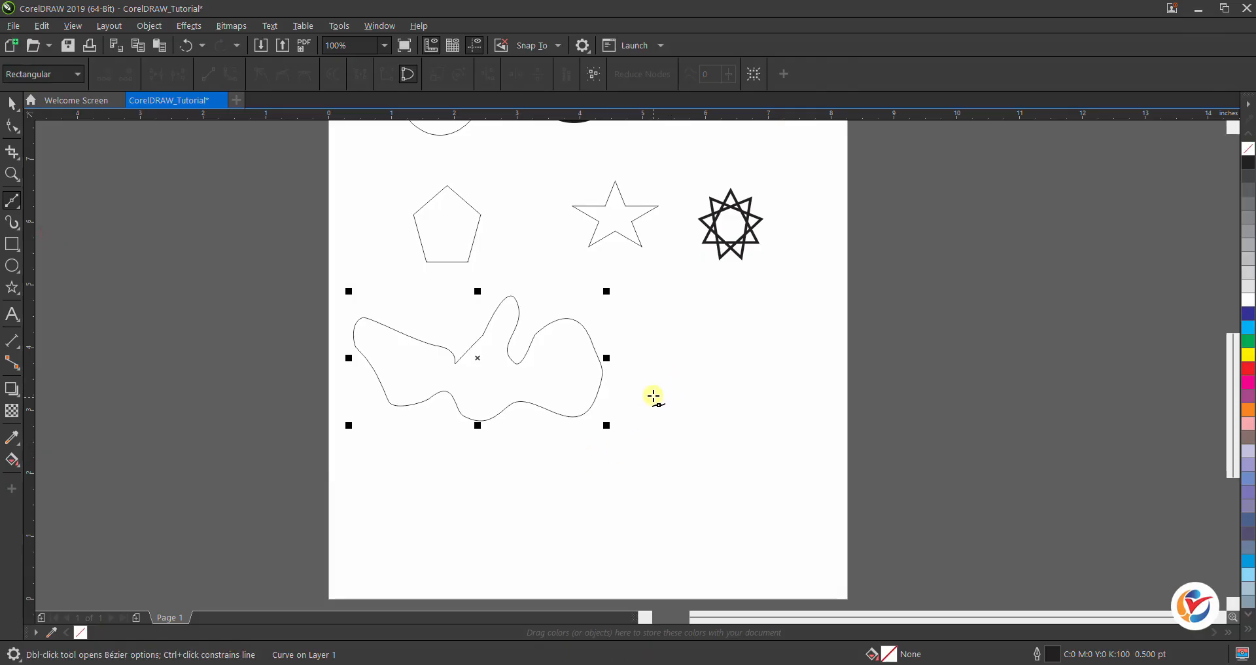
{"action": "left_click", "coordinate": [652, 392]}
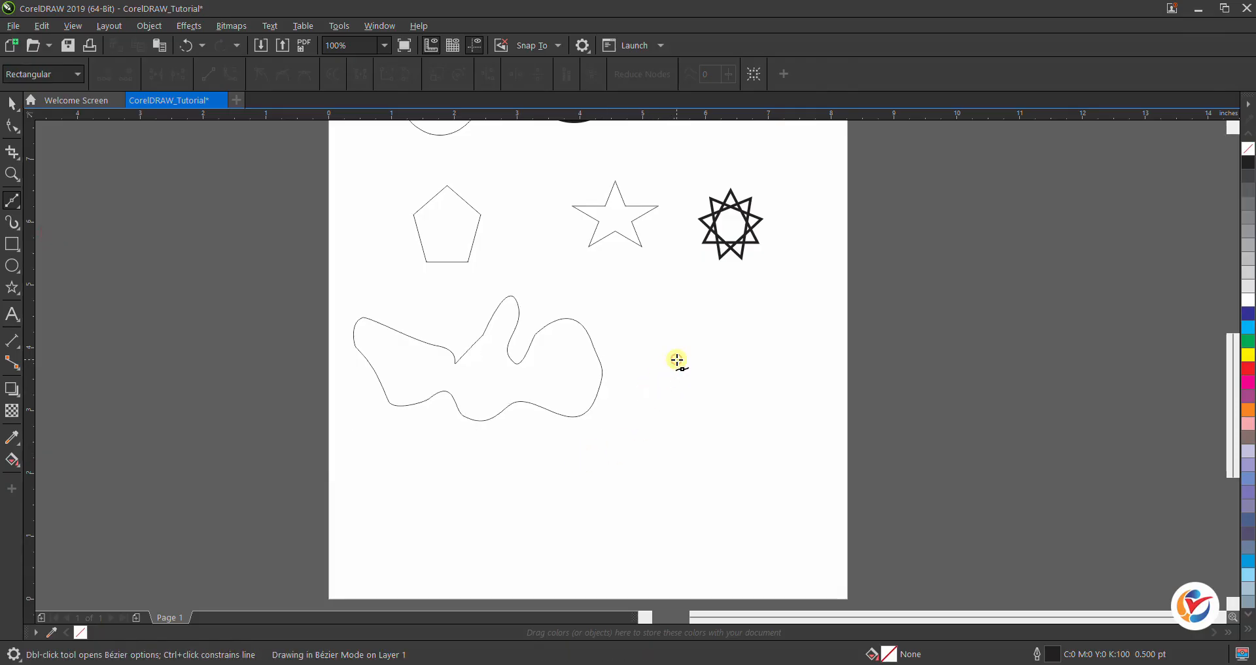
{"action": "left_click", "coordinate": [677, 359]}
{"action": "left_click", "coordinate": [694, 365]}
{"action": "left_click", "coordinate": [708, 390]}
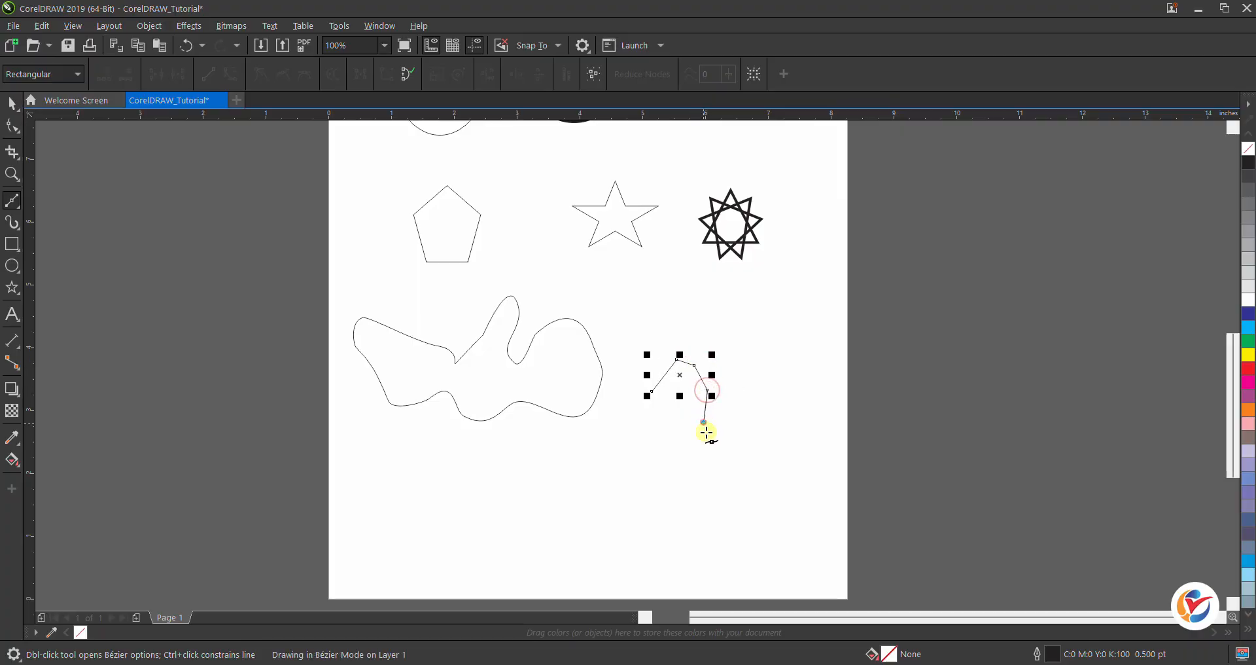
{"action": "left_click", "coordinate": [704, 422]}
{"action": "left_click", "coordinate": [737, 438]}
{"action": "left_click", "coordinate": [763, 372]}
{"action": "left_click", "coordinate": [792, 396]}
{"action": "left_click", "coordinate": [784, 455]}
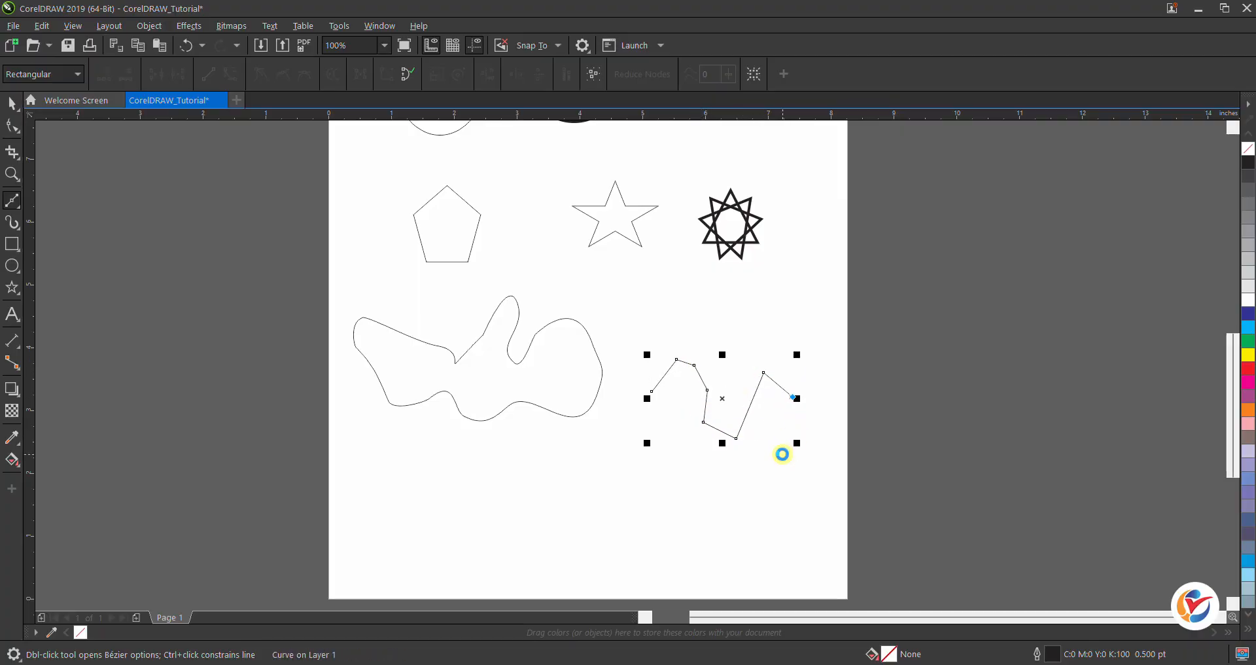
{"action": "left_click", "coordinate": [763, 477]}
{"action": "left_click", "coordinate": [682, 491]}
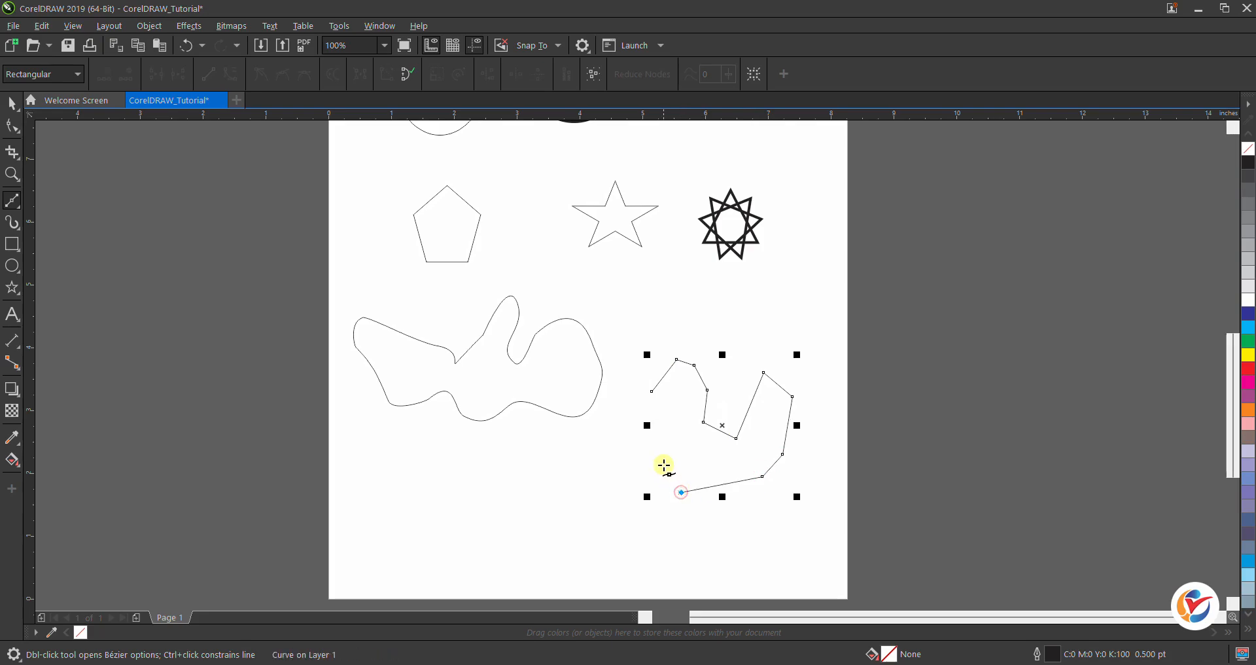
{"action": "left_click", "coordinate": [664, 464]}
{"action": "left_click", "coordinate": [650, 436]}
{"action": "left_click", "coordinate": [645, 413]}
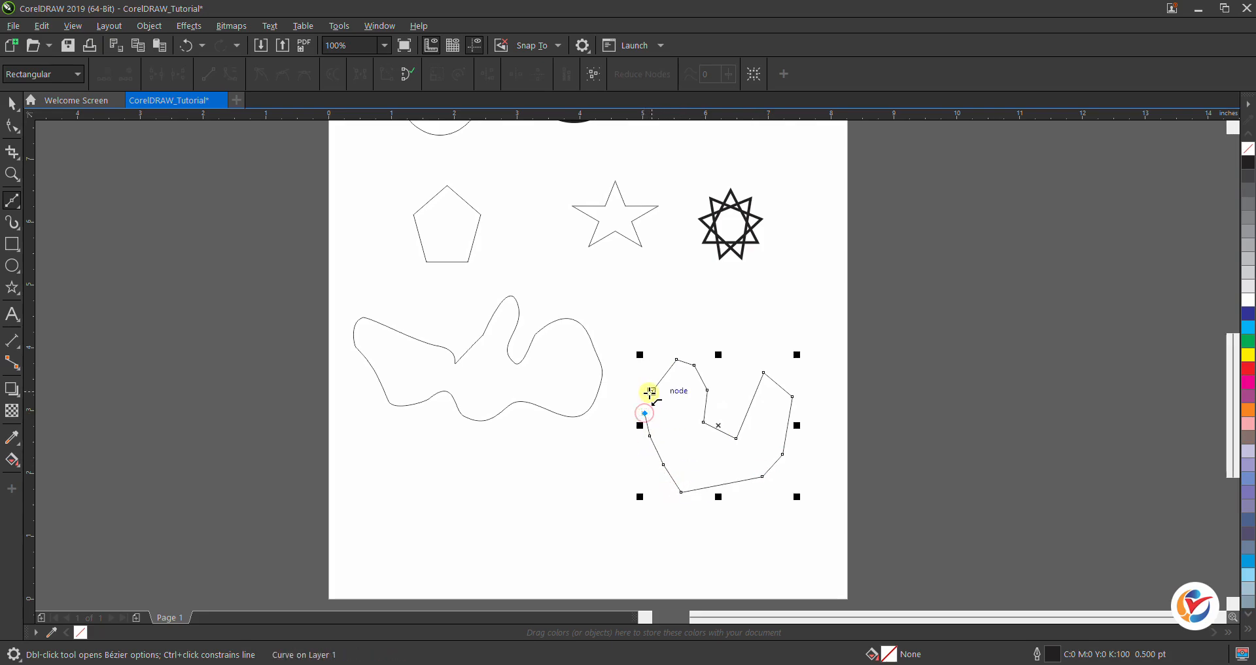
{"action": "left_click", "coordinate": [652, 391]}
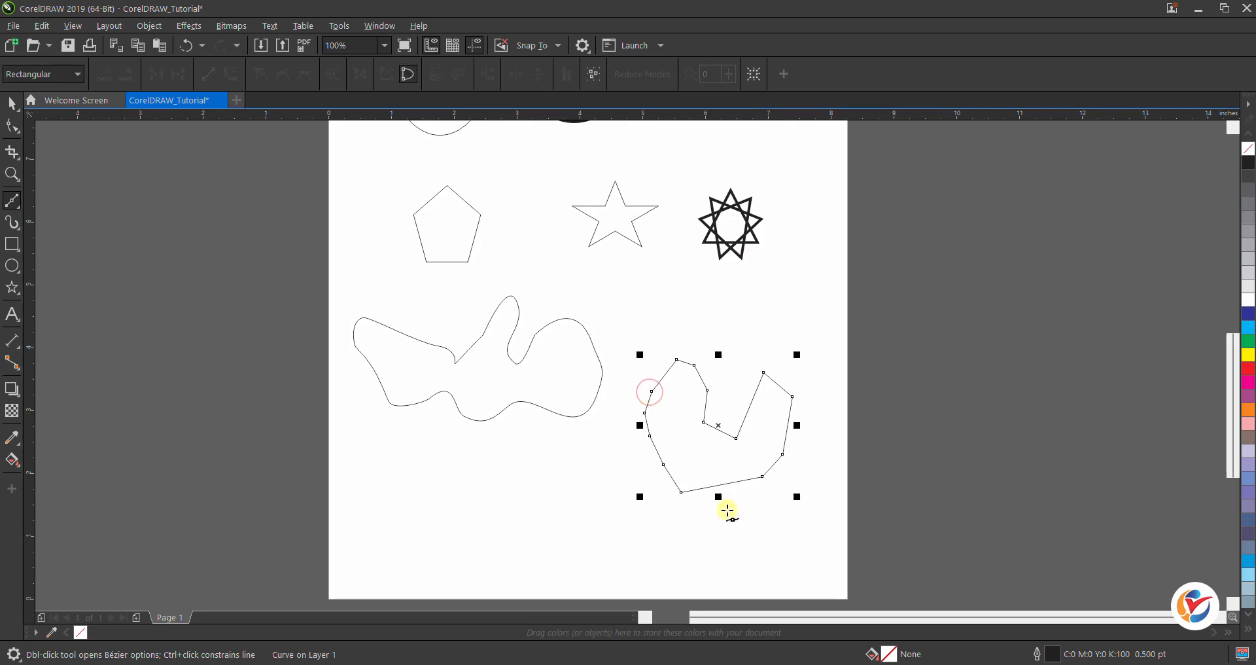
Step: Move the Bézier shape up level with the freehand curve and set its outline width to 2.0 pt
{"action": "left_click", "coordinate": [12, 103]}
{"action": "left_click_drag", "start_coordinate": [710, 447], "coordinate": [712, 412]}
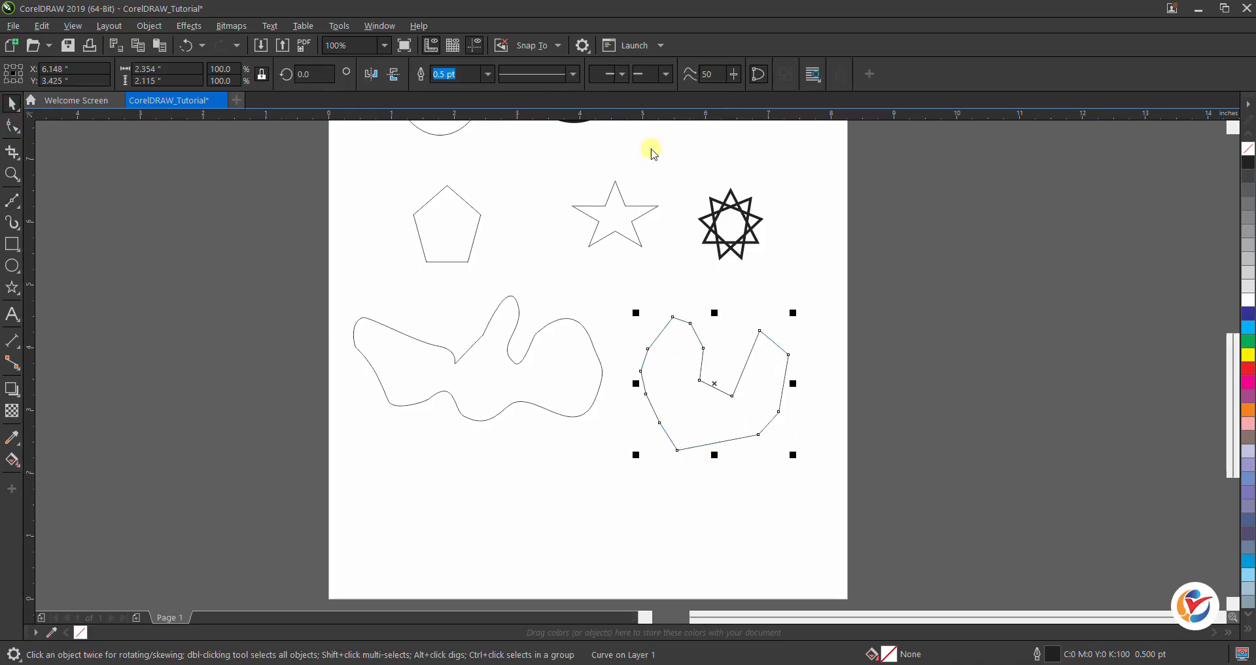
{"action": "left_click", "coordinate": [487, 74]}
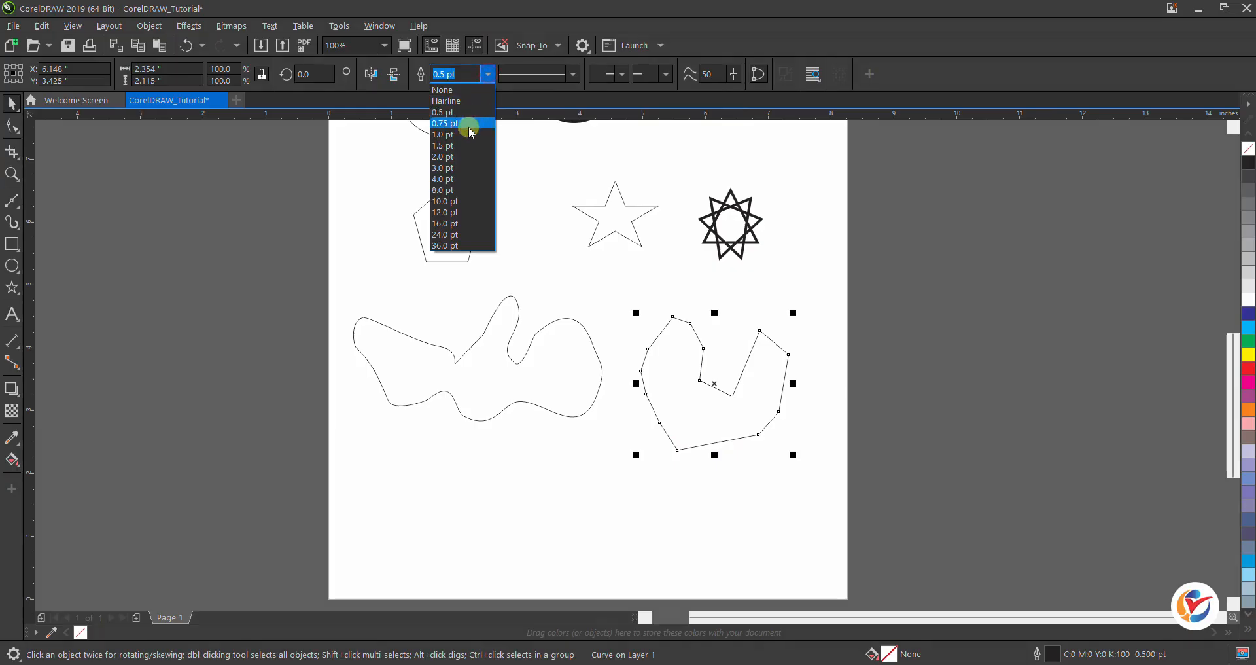
{"action": "left_click", "coordinate": [461, 156]}
Step: Set the outline width of the closed freehand curve to 3.0 pt
{"action": "left_click", "coordinate": [529, 396]}
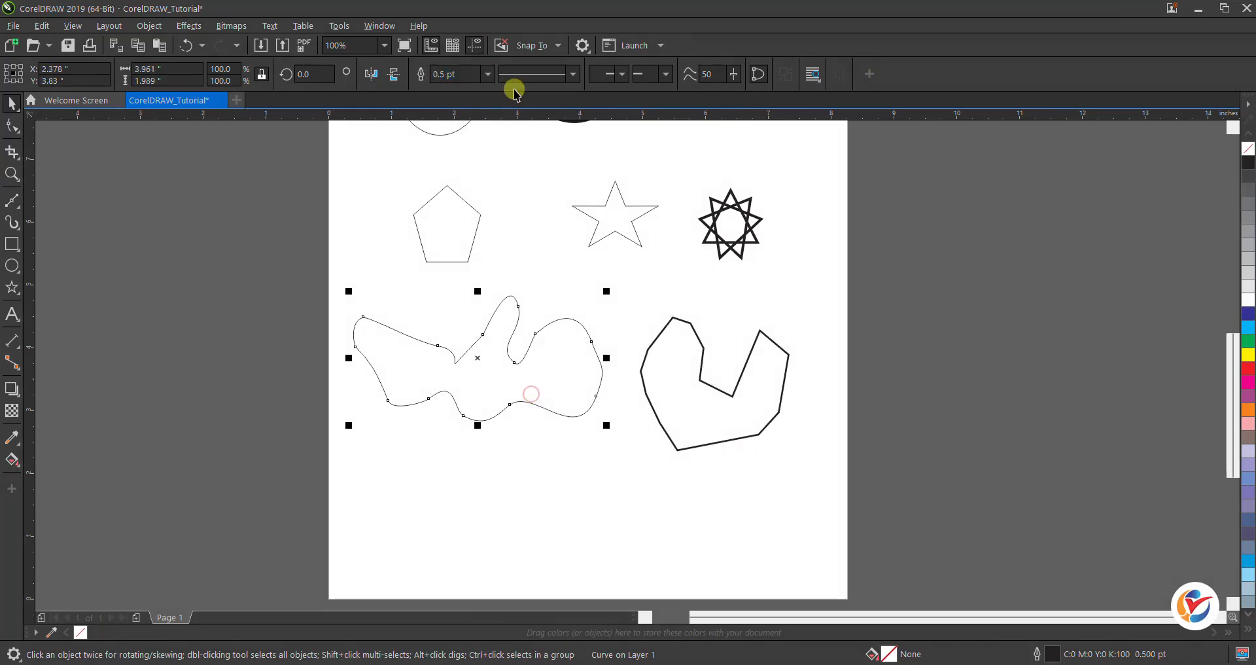
{"action": "left_click", "coordinate": [487, 74]}
{"action": "left_click", "coordinate": [465, 168]}
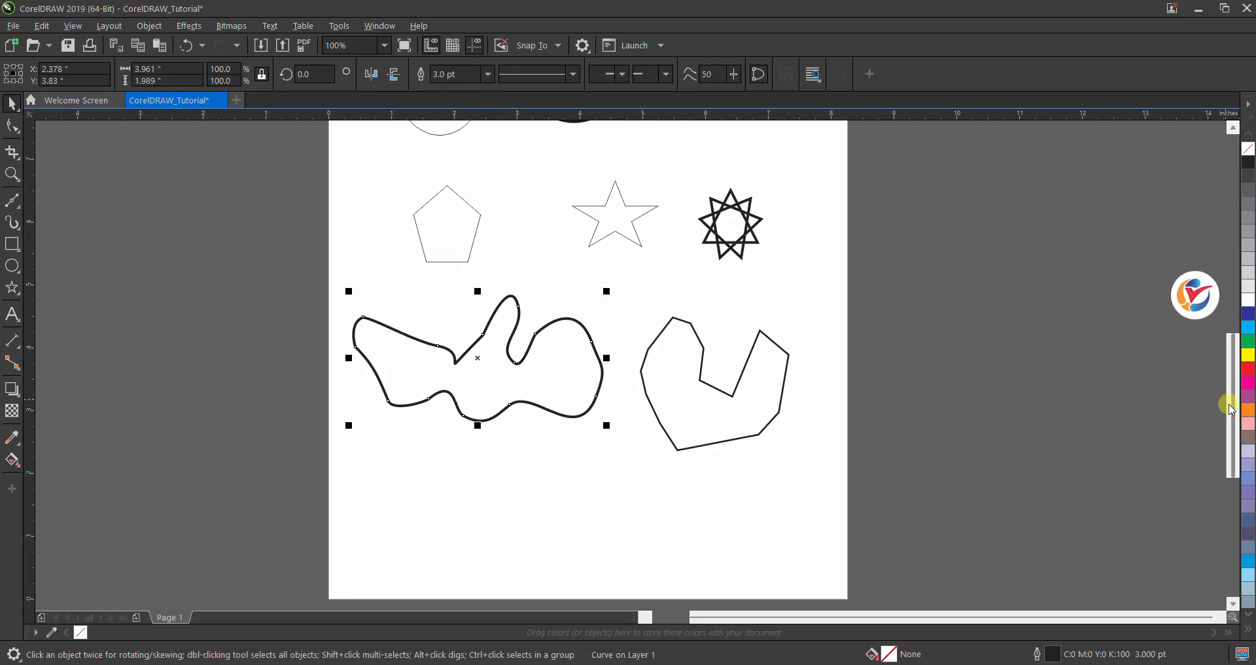
Step: Draw a rectangle about 1.79 by 0.79 inches to the right of the rounded square and convert it to curves
{"action": "mouse_move", "coordinate": [1233, 405]}
{"action": "left_mouse_down"}
{"action": "mouse_move", "coordinate": [1234, 353]}
{"action": "mouse_move", "coordinate": [1234, 396]}
{"action": "left_mouse_up"}
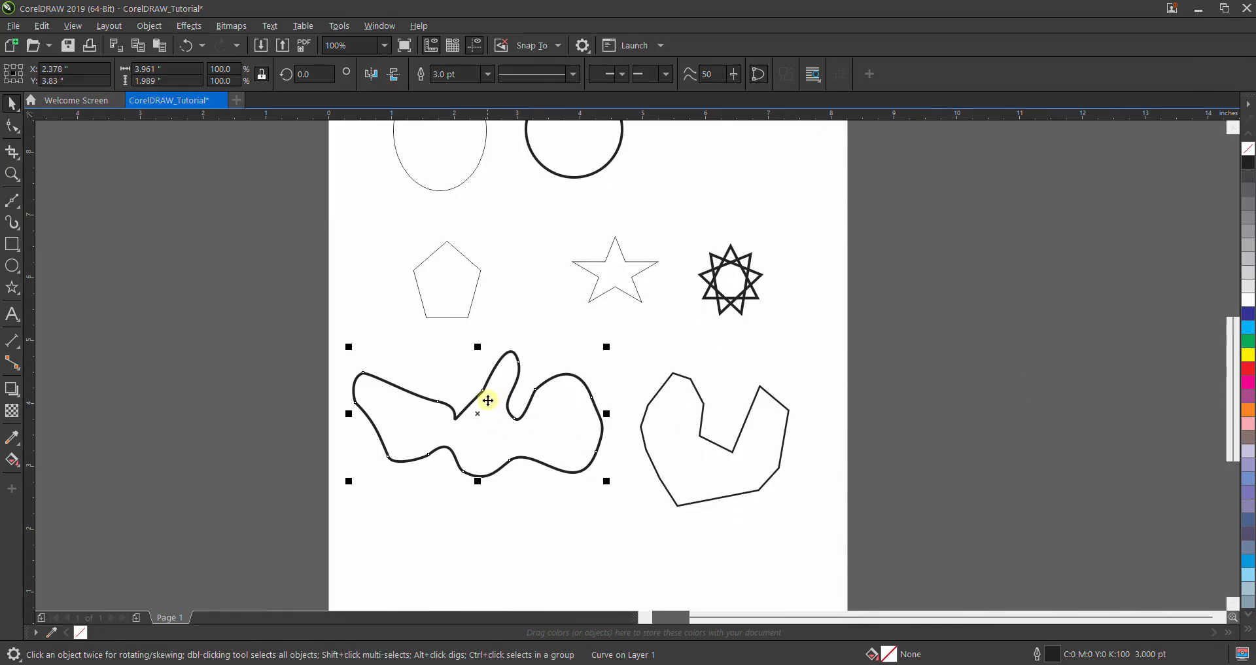
{"action": "left_click_drag", "start_coordinate": [1235, 383], "coordinate": [1236, 294]}
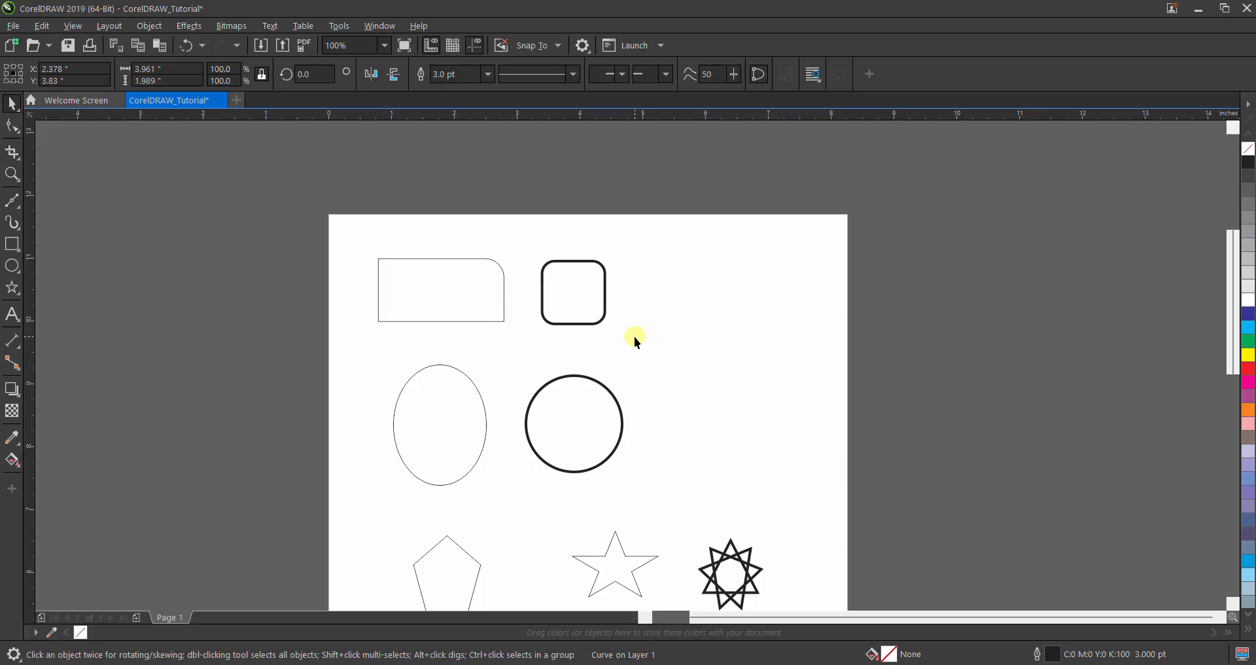
{"action": "left_click", "coordinate": [12, 244]}
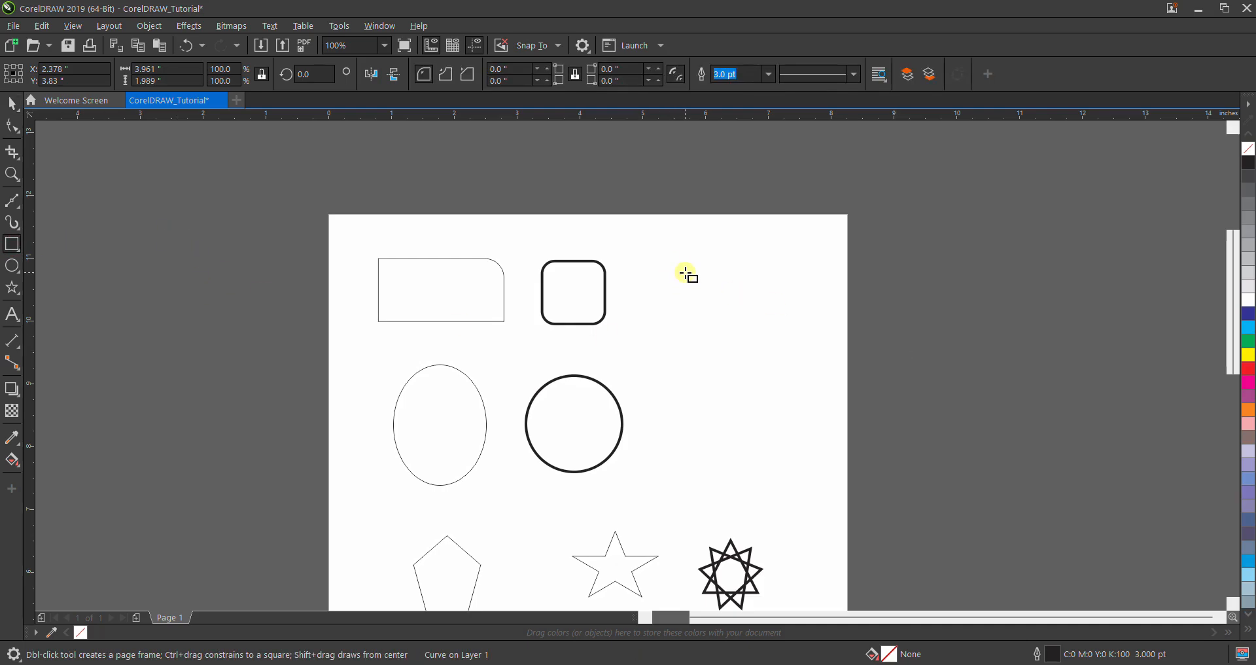
{"action": "left_click_drag", "start_coordinate": [688, 275], "coordinate": [799, 322]}
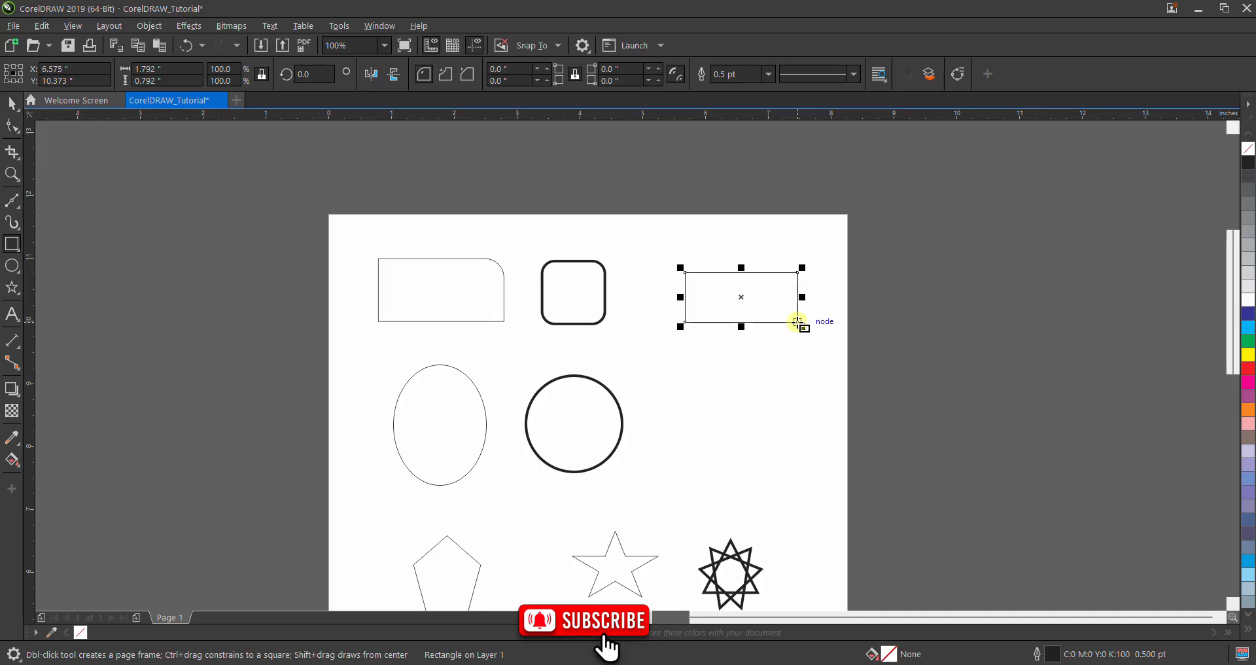
{"action": "key", "text": "ctrl+q"}
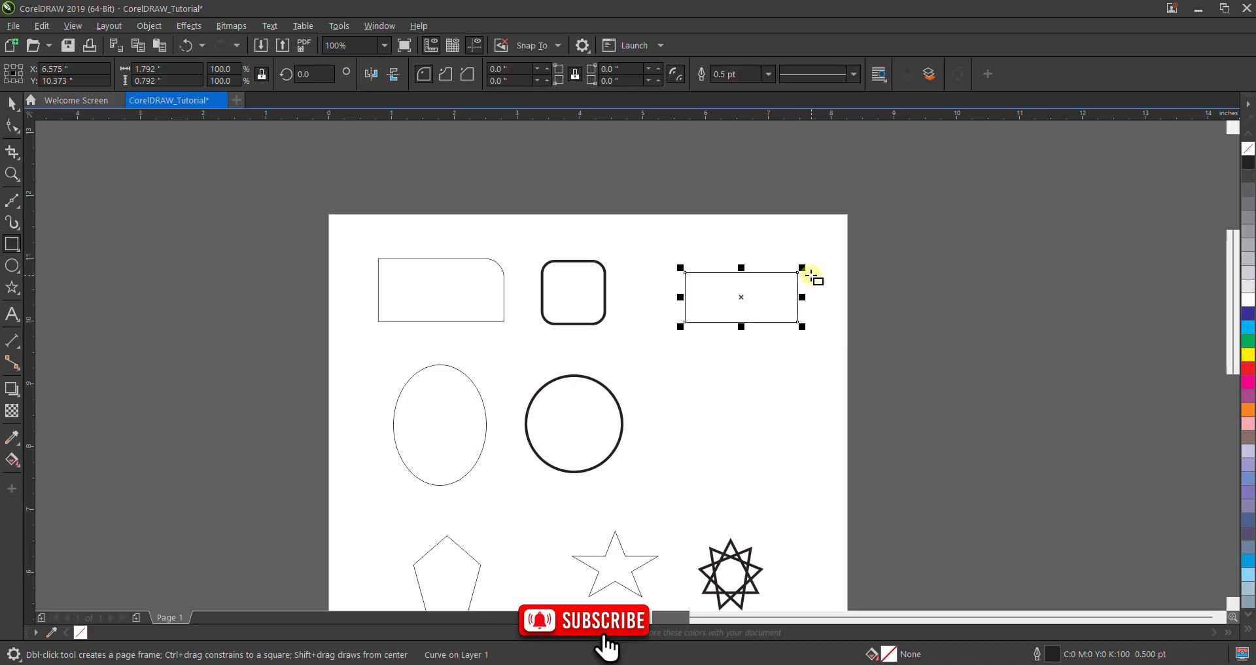
Step: Reshape the converted rectangle into an irregular quadrilateral by moving its upper-right node outward and down and its lower-right node down and inward
{"action": "left_click", "coordinate": [18, 131]}
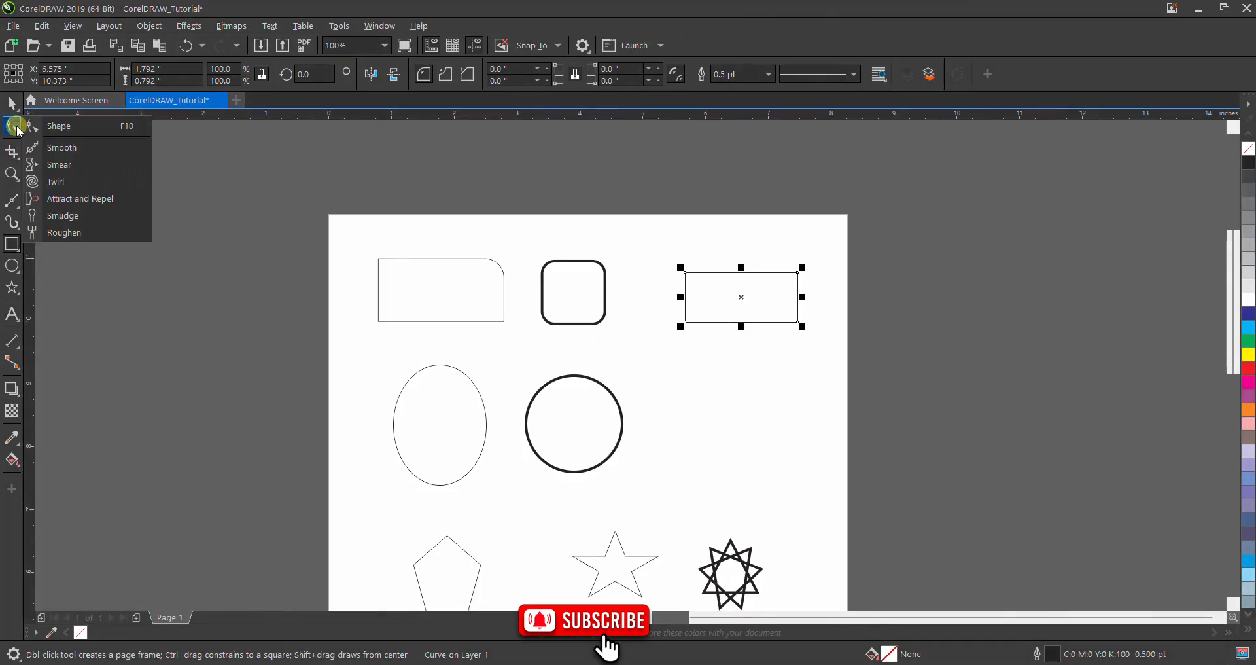
{"action": "left_click", "coordinate": [57, 125]}
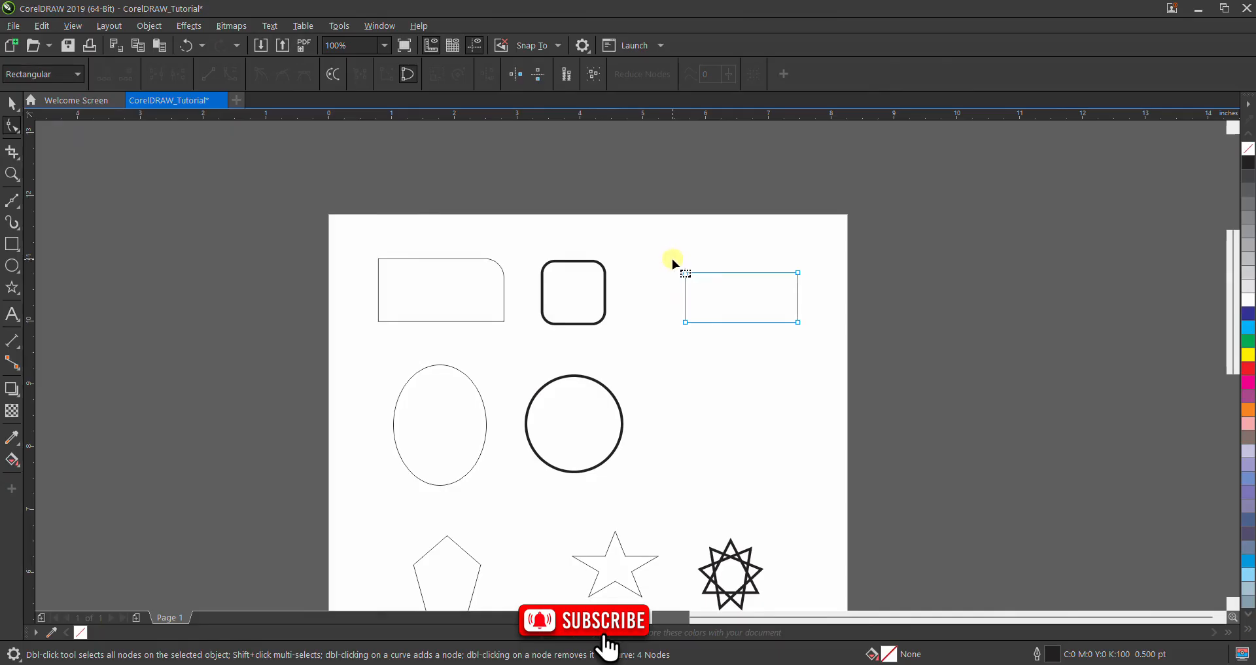
{"action": "left_click", "coordinate": [798, 273]}
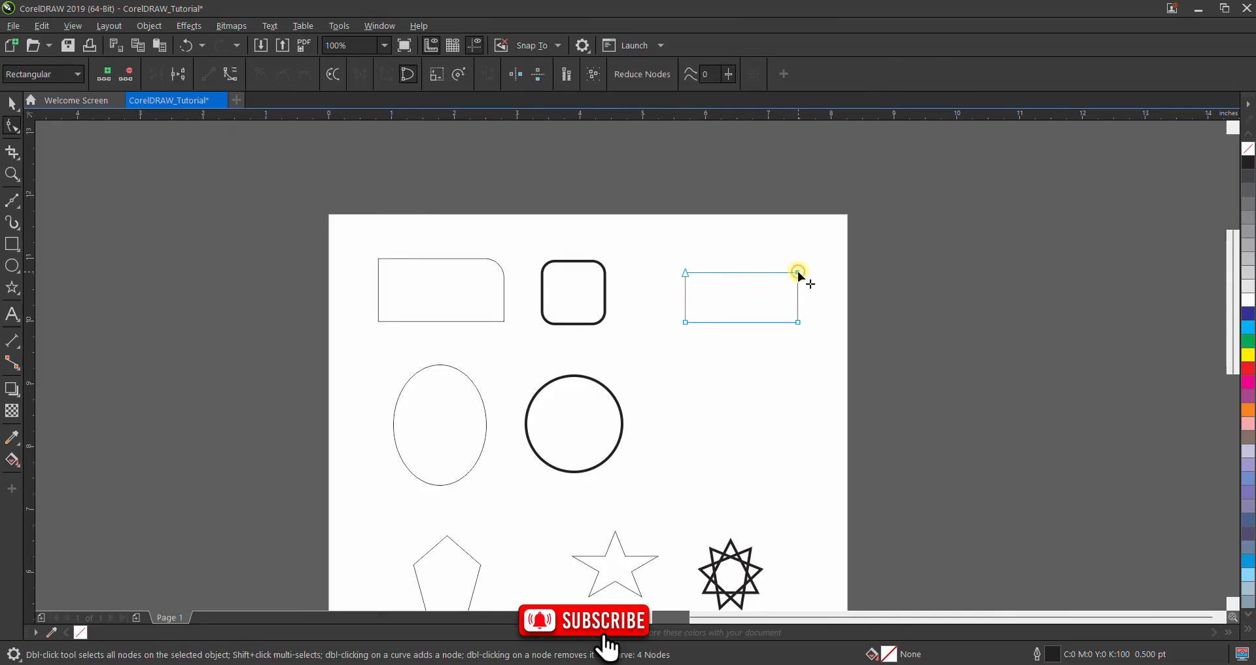
{"action": "left_click_drag", "start_coordinate": [800, 274], "coordinate": [831, 300]}
{"action": "left_click", "coordinate": [827, 256]}
{"action": "left_click", "coordinate": [830, 298]}
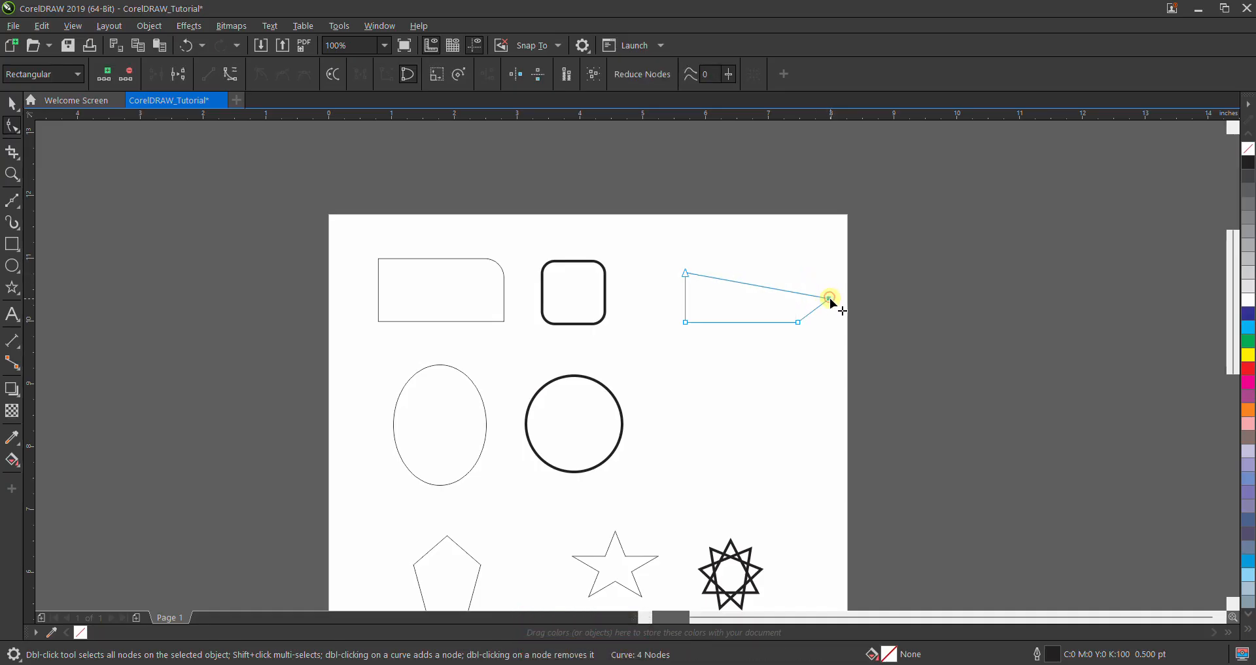
{"action": "left_click_drag", "start_coordinate": [798, 322], "coordinate": [774, 364]}
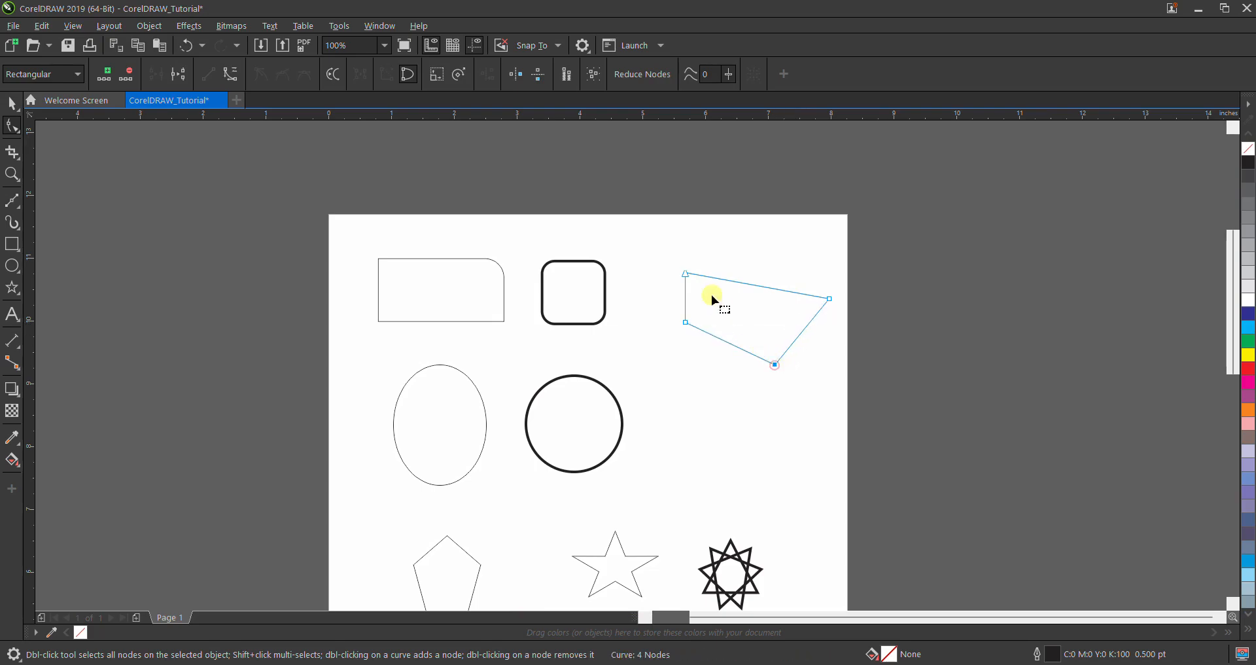
{"action": "left_click", "coordinate": [739, 246]}
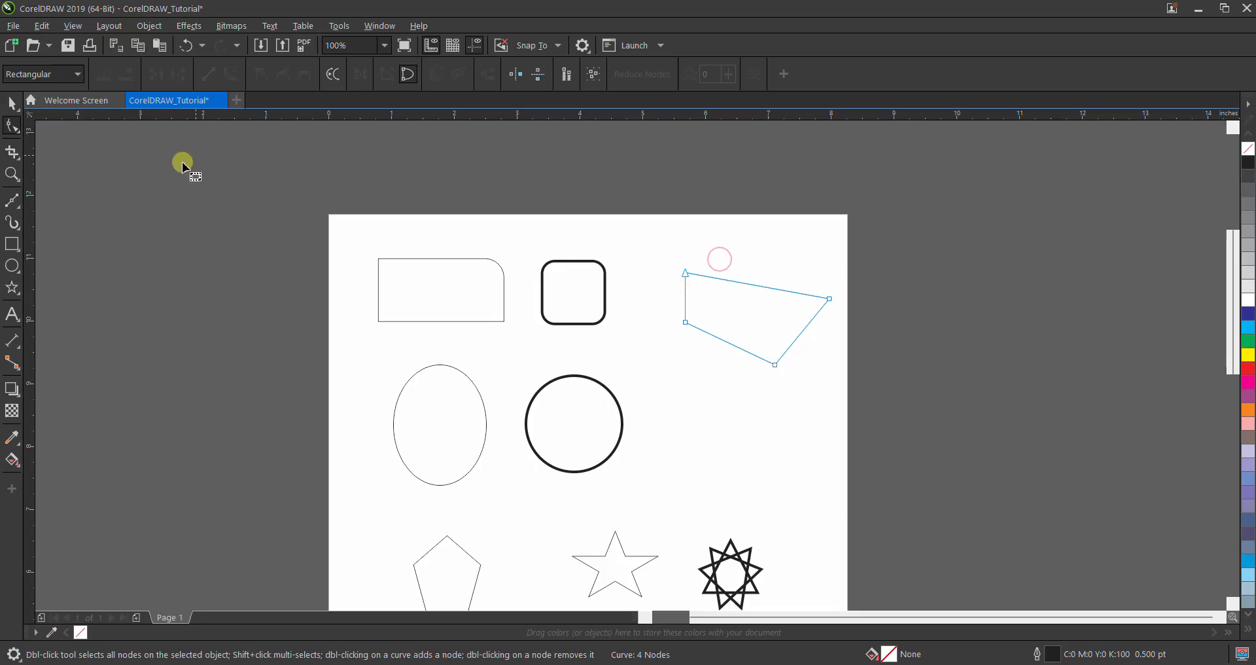
{"action": "left_click", "coordinate": [12, 105]}
Step: Draw a rectangle about 1.37 by 0.47 inches below the irregular quadrilateral, undoing the stray tiny rectangles
{"action": "left_click", "coordinate": [15, 247]}
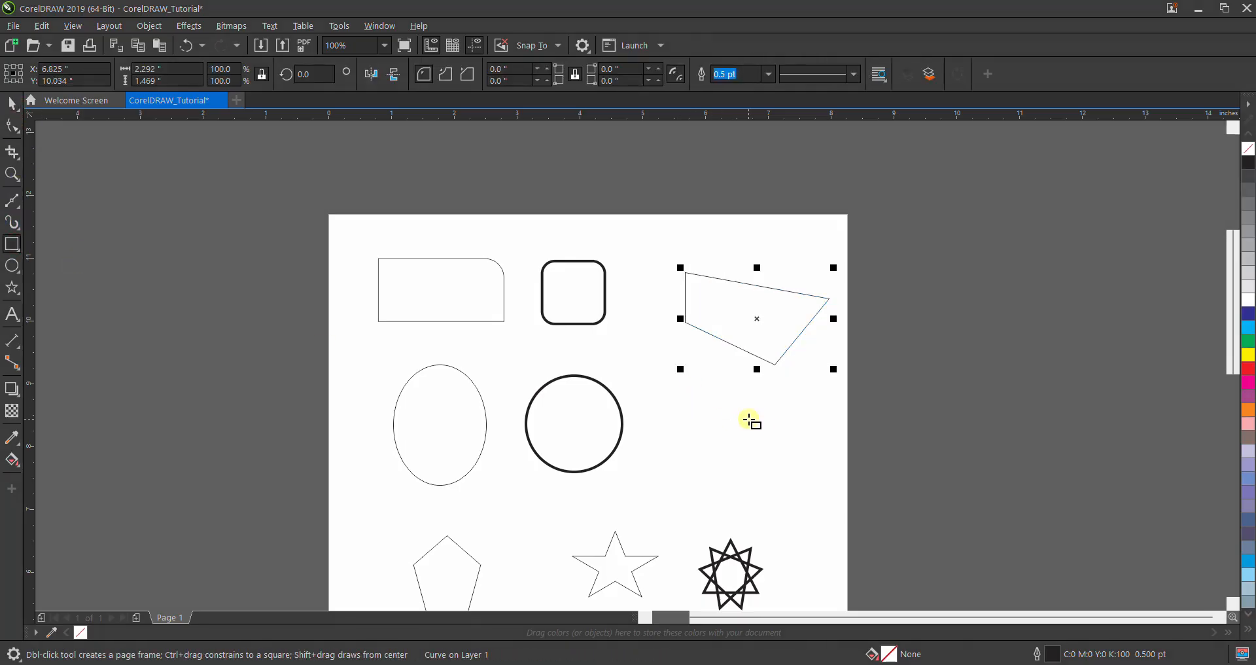
{"action": "left_click_drag", "start_coordinate": [764, 425], "coordinate": [766, 426]}
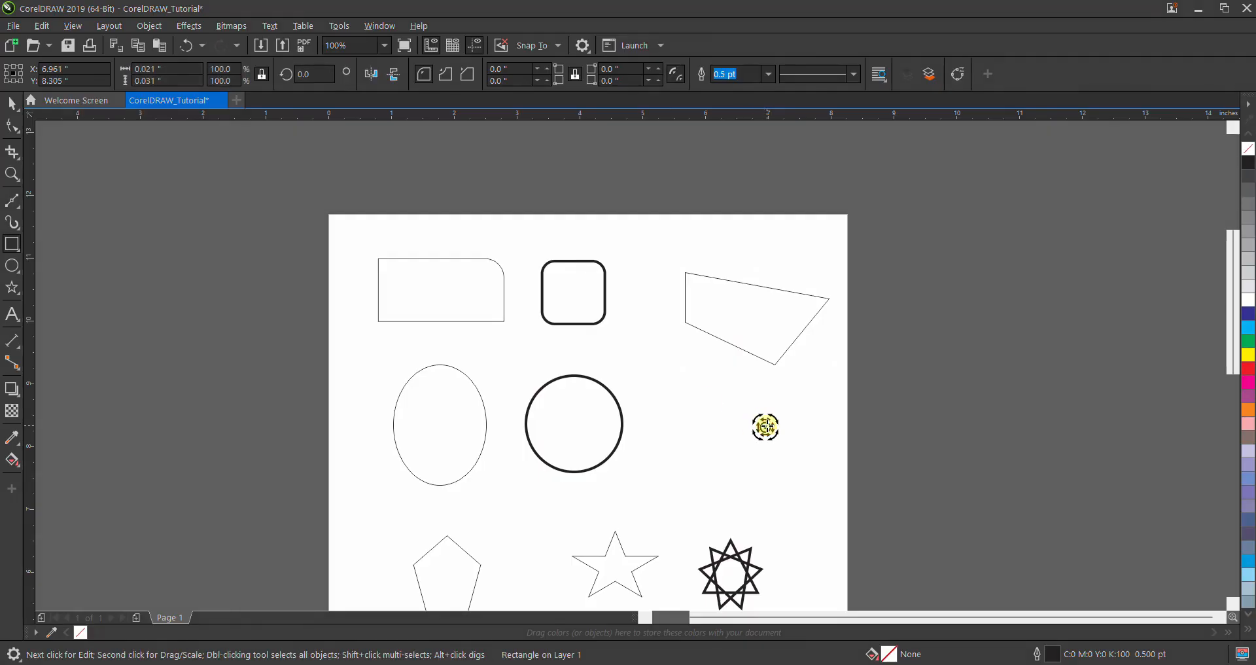
{"action": "key", "text": "ctrl+z"}
{"action": "left_click_drag", "start_coordinate": [667, 391], "coordinate": [763, 424]}
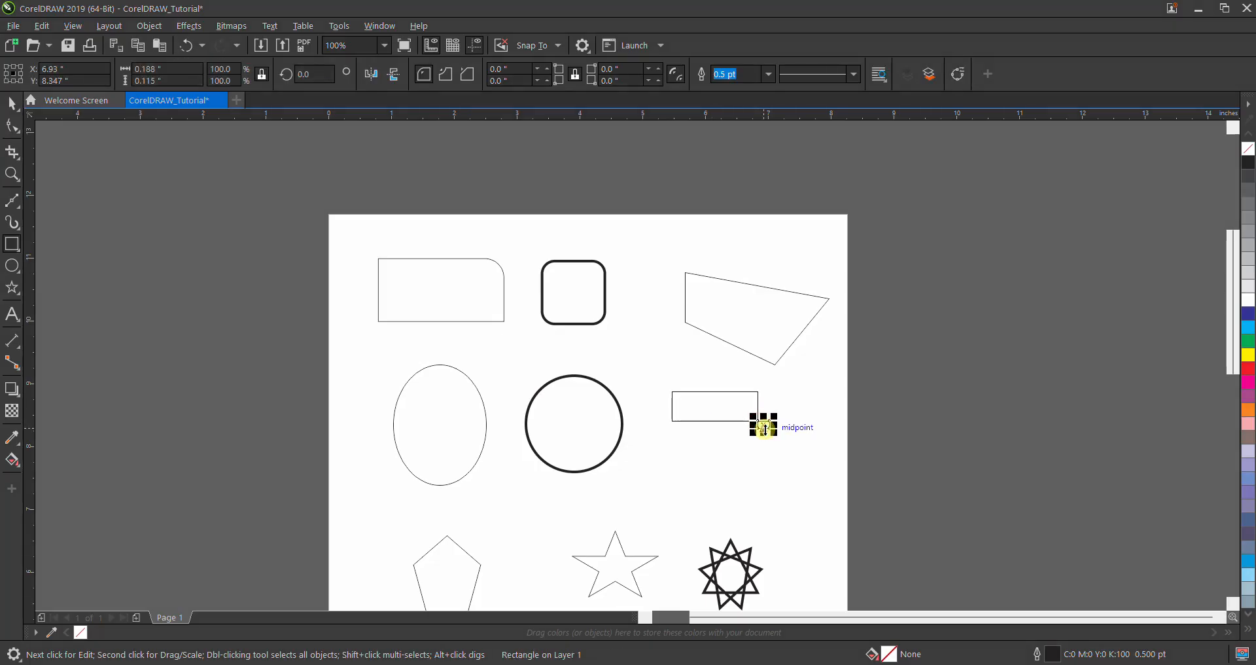
{"action": "key", "text": "ctrl+z"}
{"action": "left_click", "coordinate": [12, 103]}
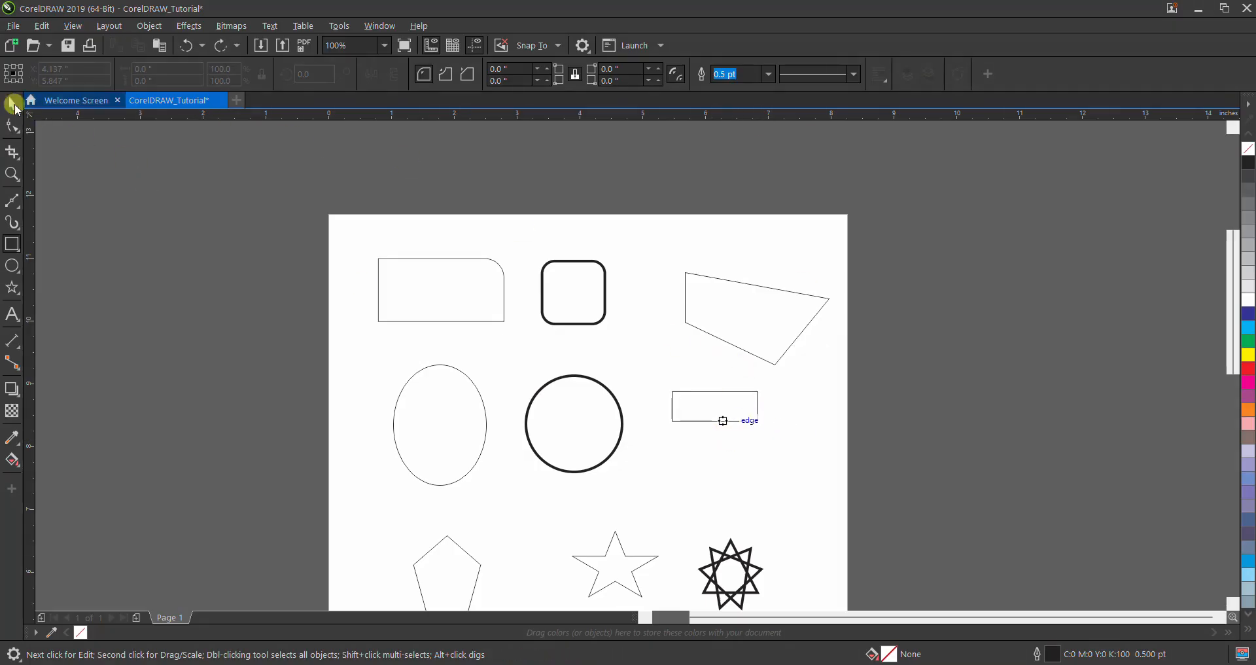
Step: Select the small rectangle beside the circle and convert it to curves
{"action": "left_click", "coordinate": [710, 395]}
{"action": "left_click", "coordinate": [739, 413]}
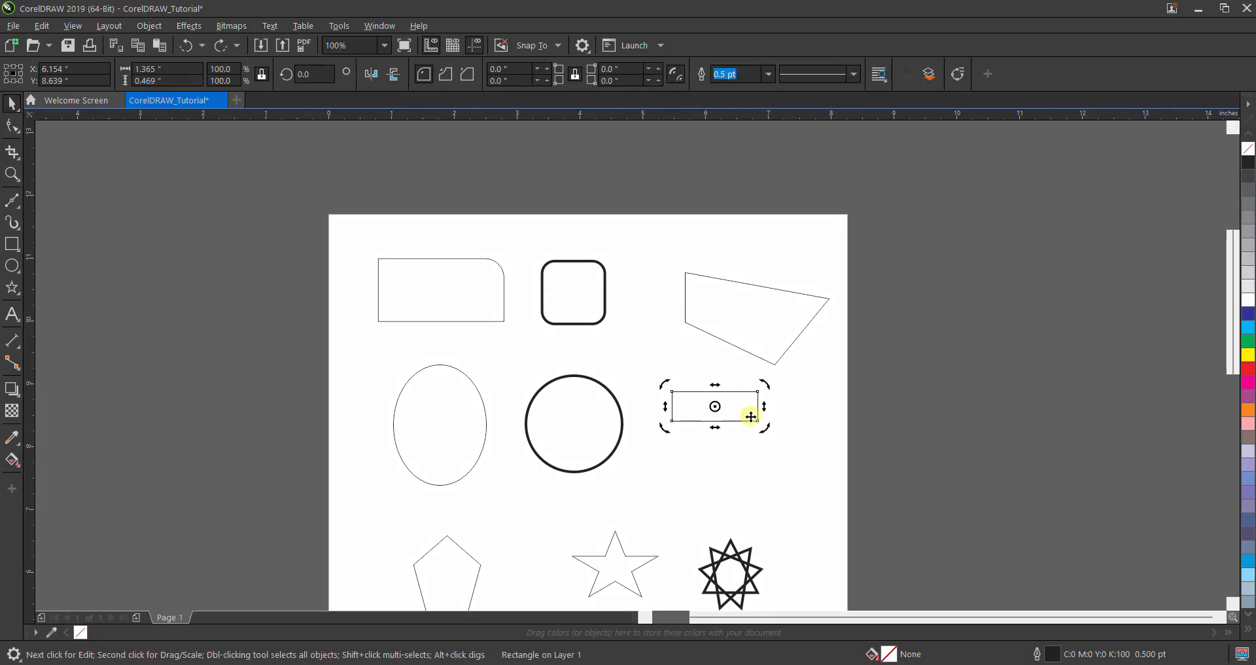
{"action": "left_click", "coordinate": [960, 73]}
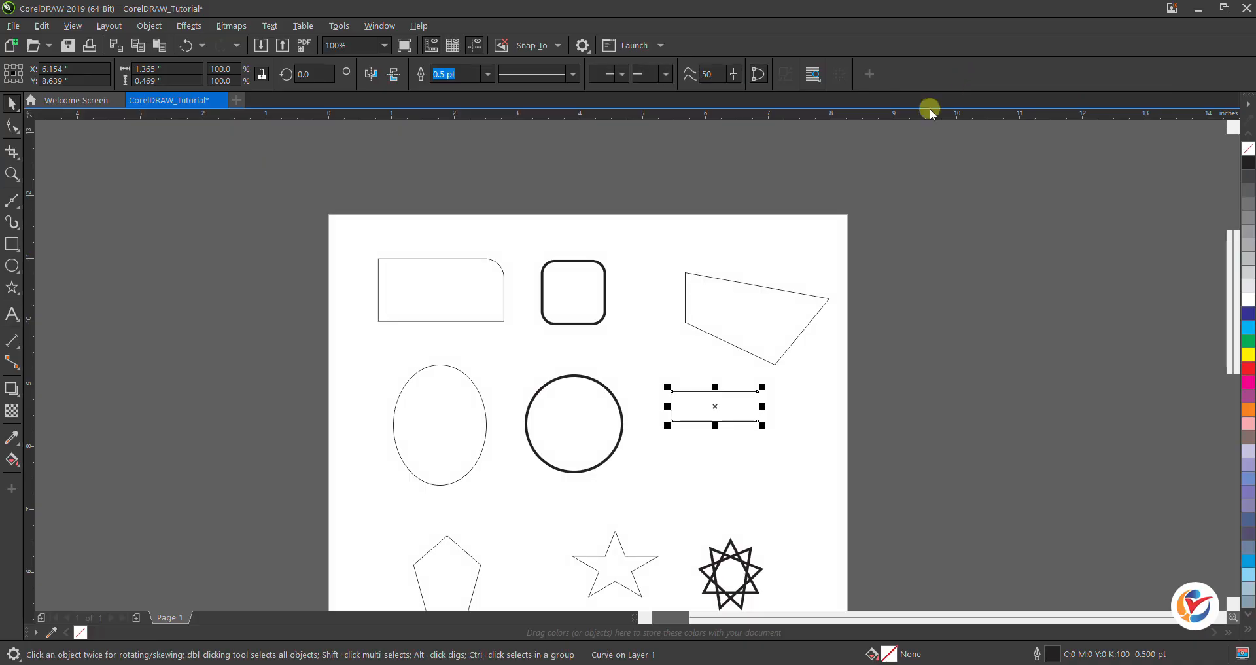
Step: Shift the converted rectangle's two top nodes right together to form a parallelogram about 1.77 inches wide
{"action": "left_click", "coordinate": [14, 127]}
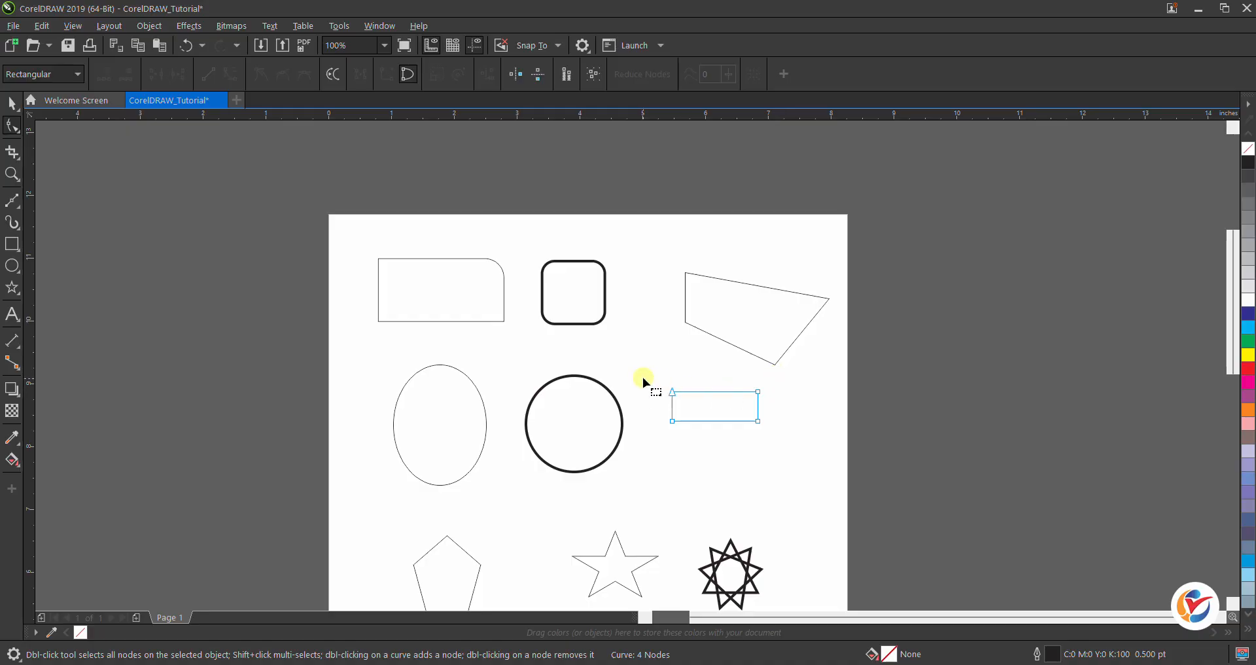
{"action": "left_click_drag", "start_coordinate": [642, 371], "coordinate": [783, 406]}
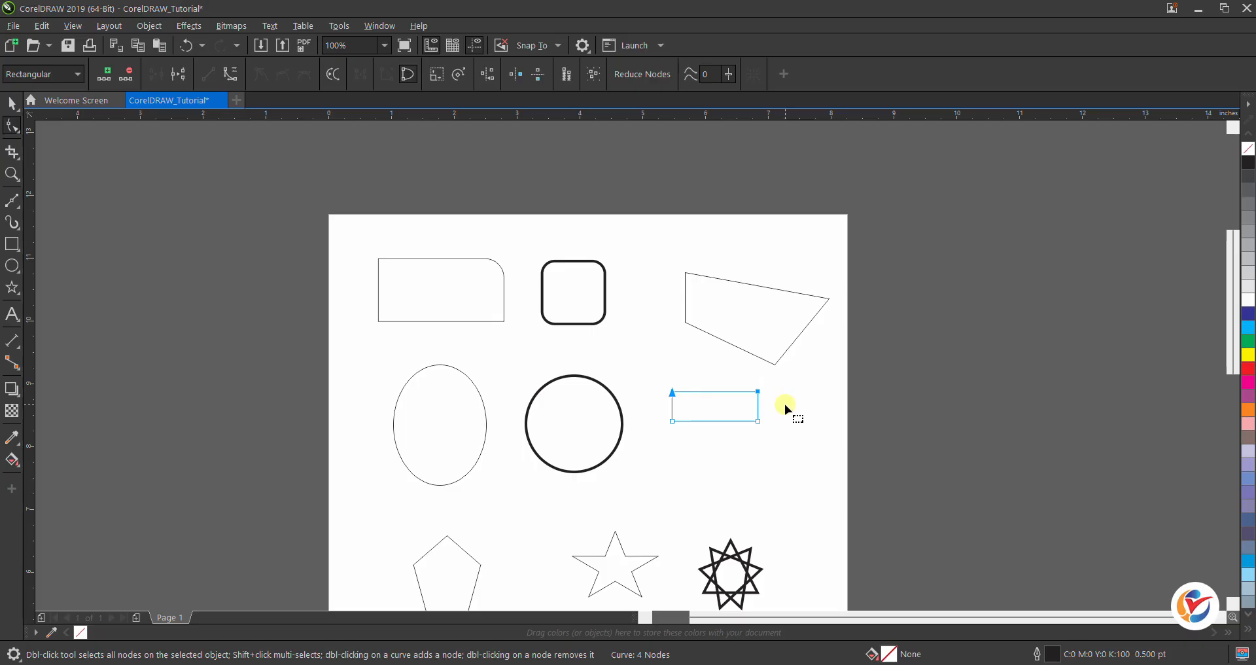
{"action": "key", "text": "Right"}
{"action": "key", "text": "Right"}
{"action": "key", "text": "Right"}
{"action": "key", "text": "Right"}
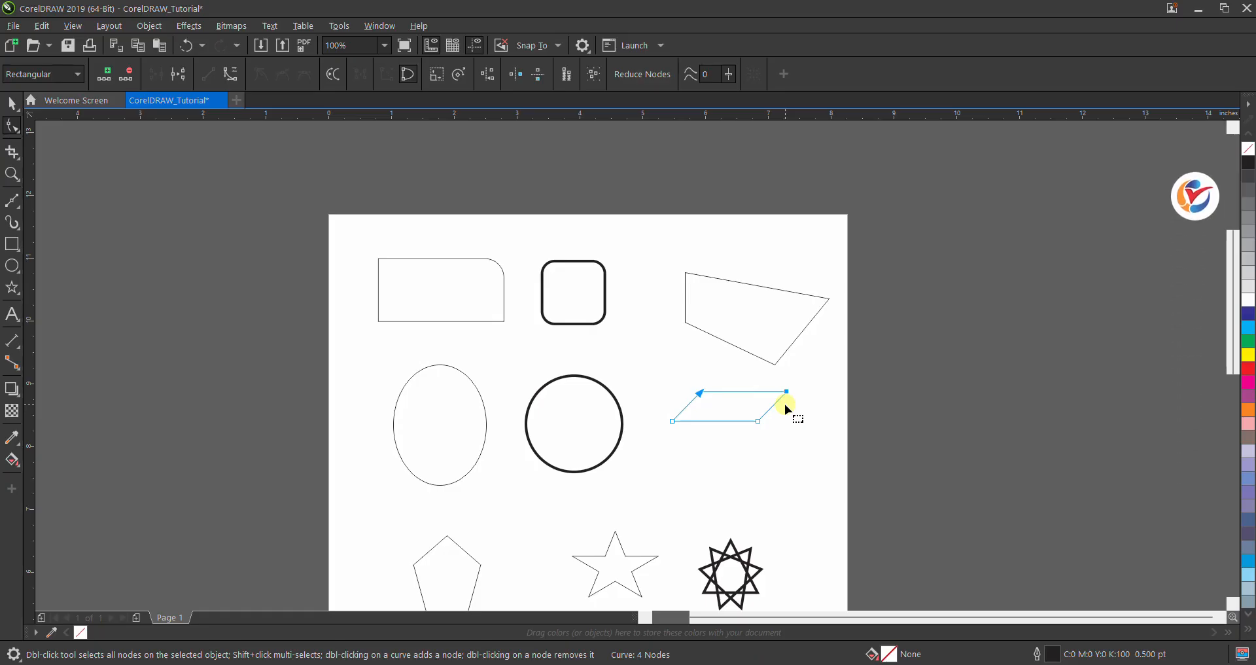
{"action": "key", "text": "Left"}
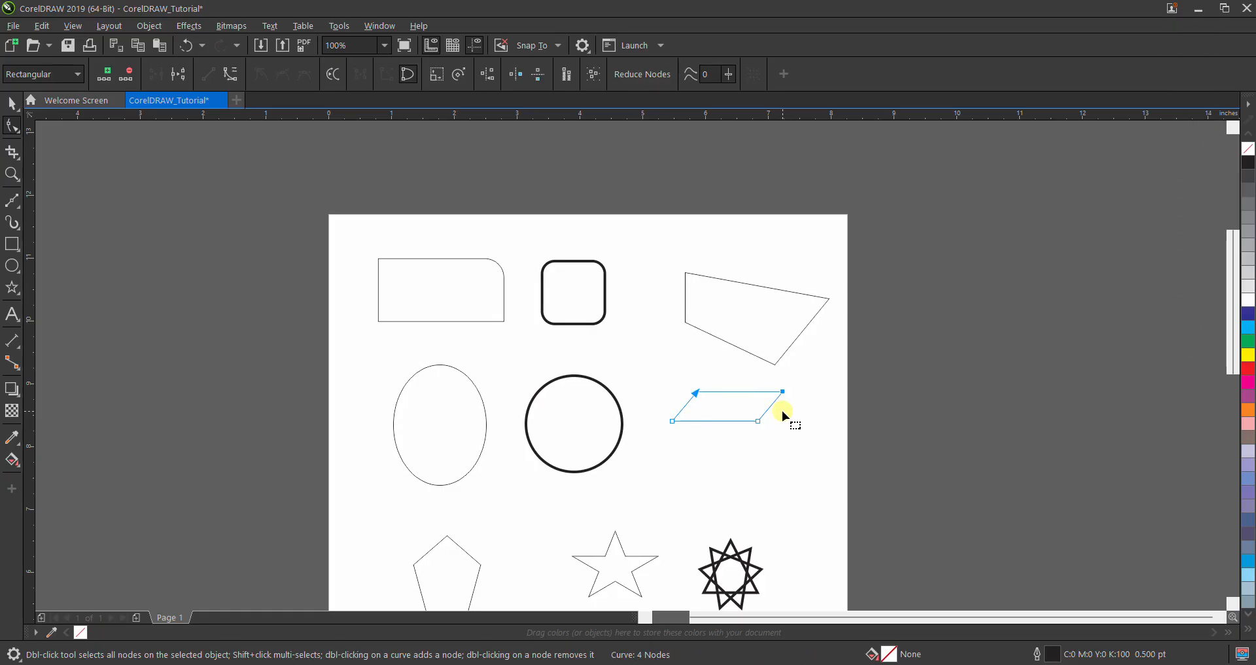
{"action": "left_click", "coordinate": [12, 103]}
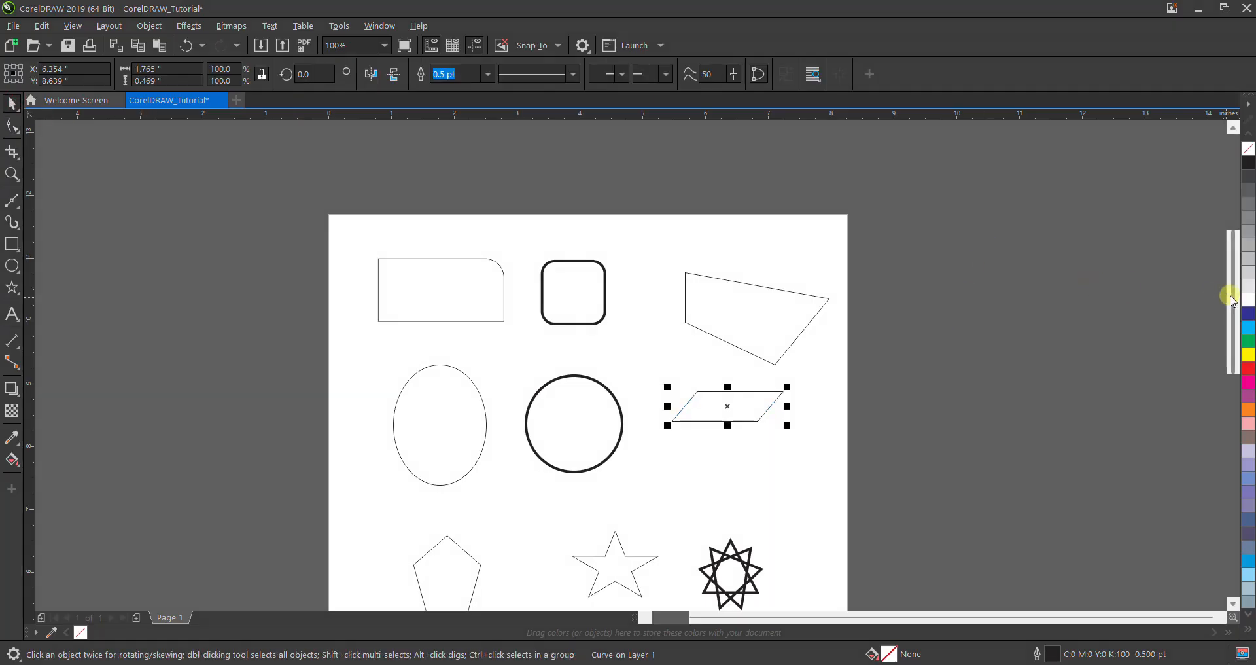
Step: Reshape the angular polygon by moving the node beside its upper-left peak outward to the right and its upper-left side node up
{"action": "left_click_drag", "start_coordinate": [1234, 301], "coordinate": [1234, 383]}
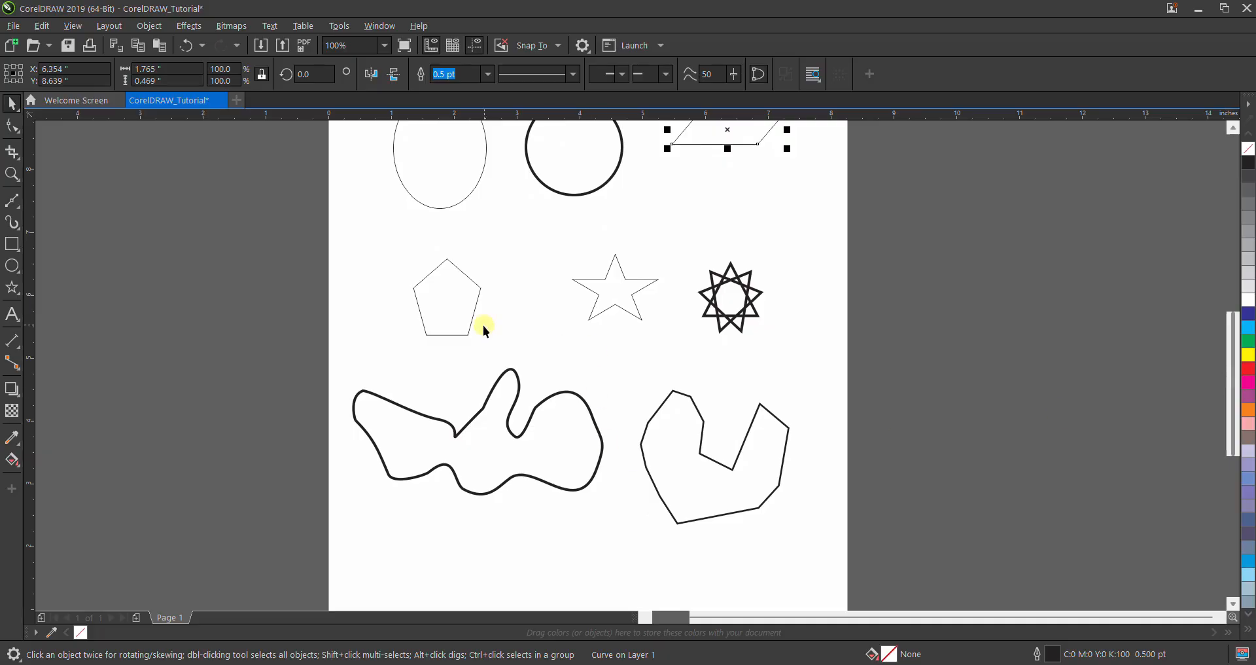
{"action": "left_click", "coordinate": [676, 437]}
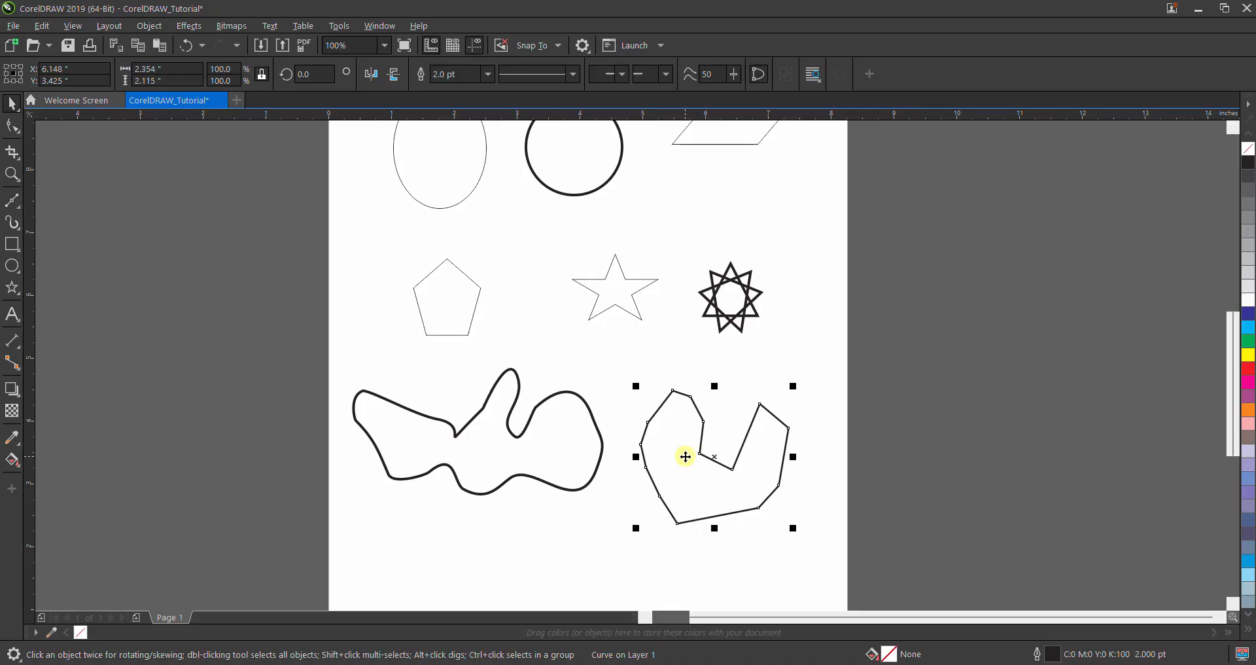
{"action": "left_click", "coordinate": [13, 127]}
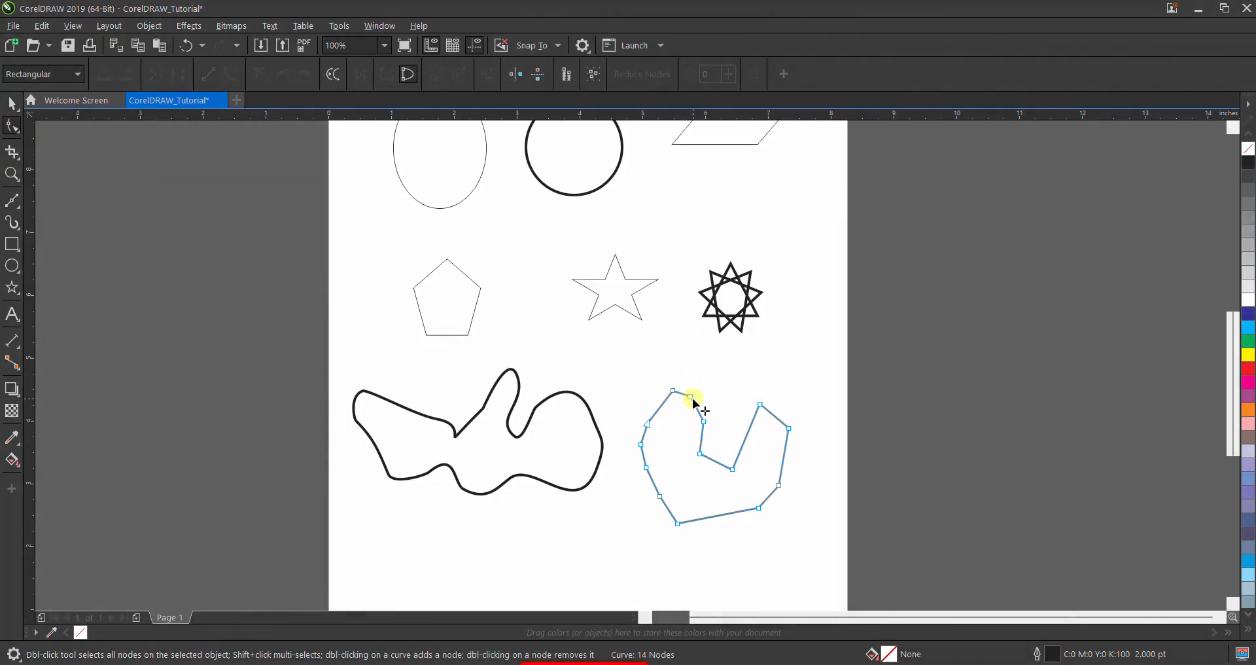
{"action": "left_click_drag", "start_coordinate": [691, 396], "coordinate": [708, 391]}
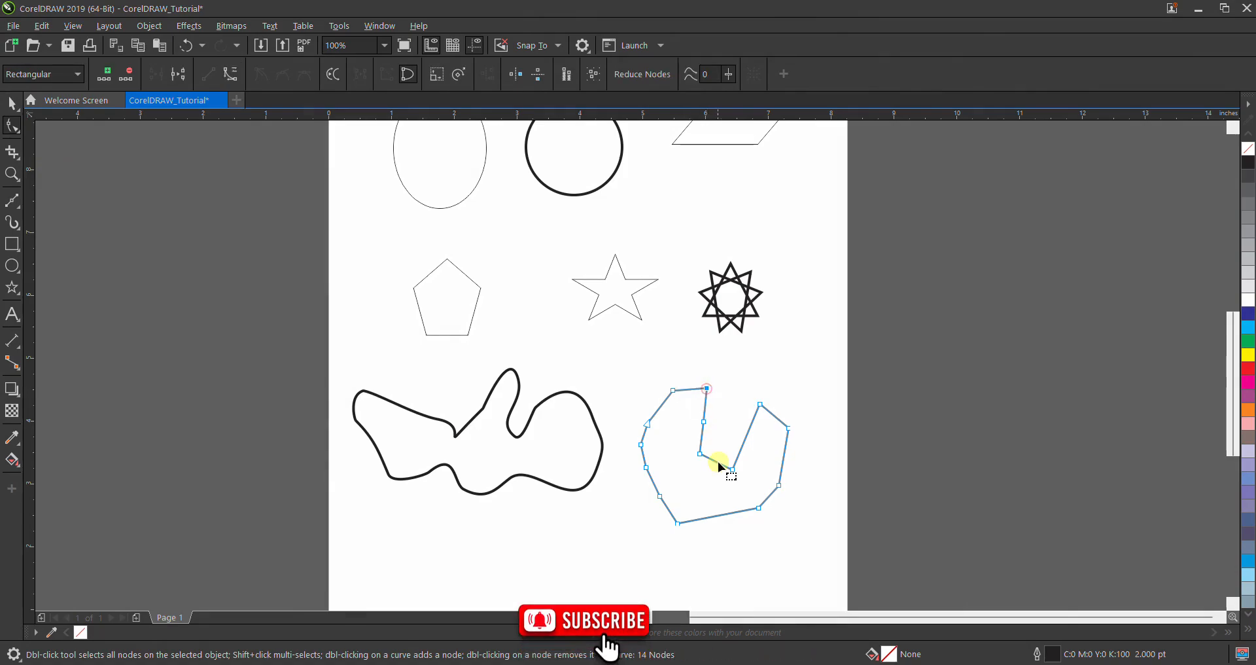
{"action": "left_click_drag", "start_coordinate": [648, 424], "coordinate": [646, 400]}
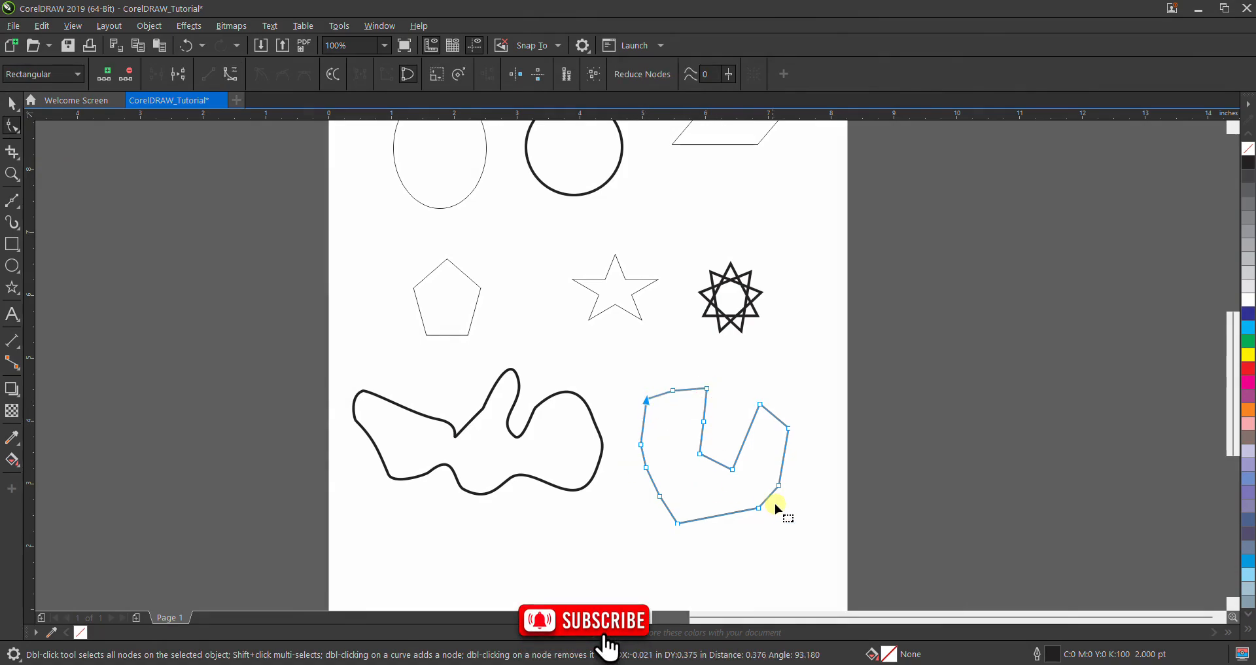
Step: Add a node on the polygon's bottom edge, pull it slightly outward, and remove it again
{"action": "double_click", "coordinate": [723, 513]}
{"action": "mouse_move", "coordinate": [723, 514]}
{"action": "left_mouse_down"}
{"action": "mouse_move", "coordinate": [726, 536]}
{"action": "mouse_move", "coordinate": [732, 520]}
{"action": "left_mouse_up"}
{"action": "double_click", "coordinate": [725, 534]}
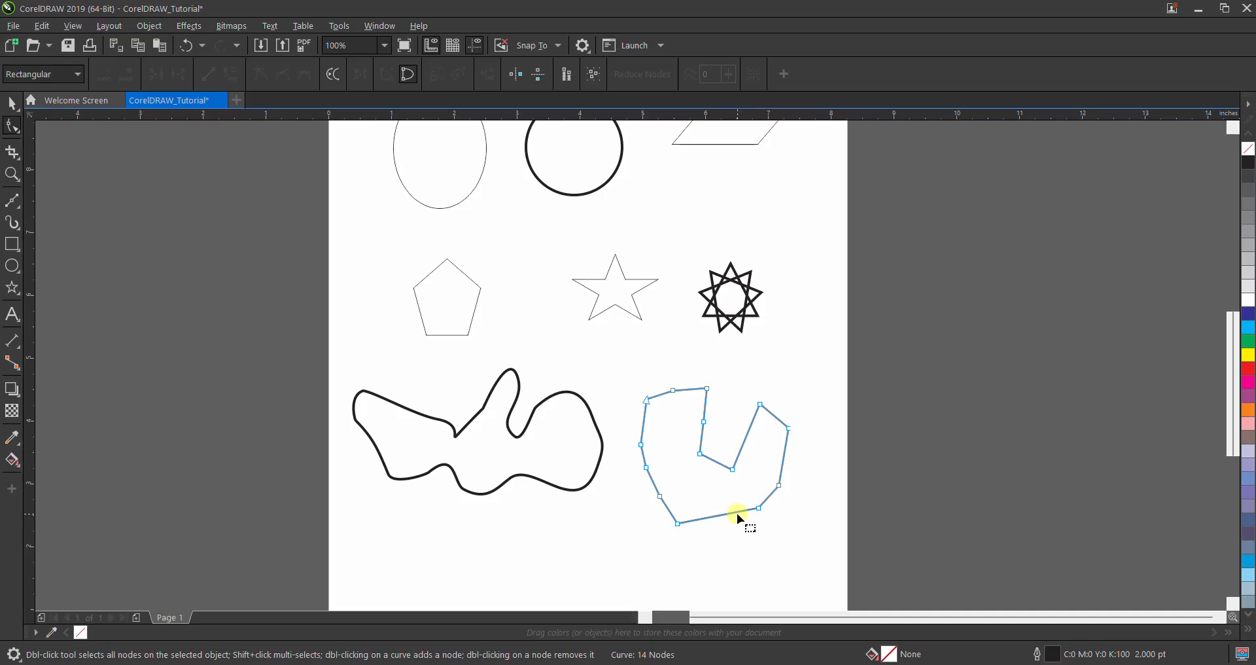
{"action": "left_click", "coordinate": [11, 104]}
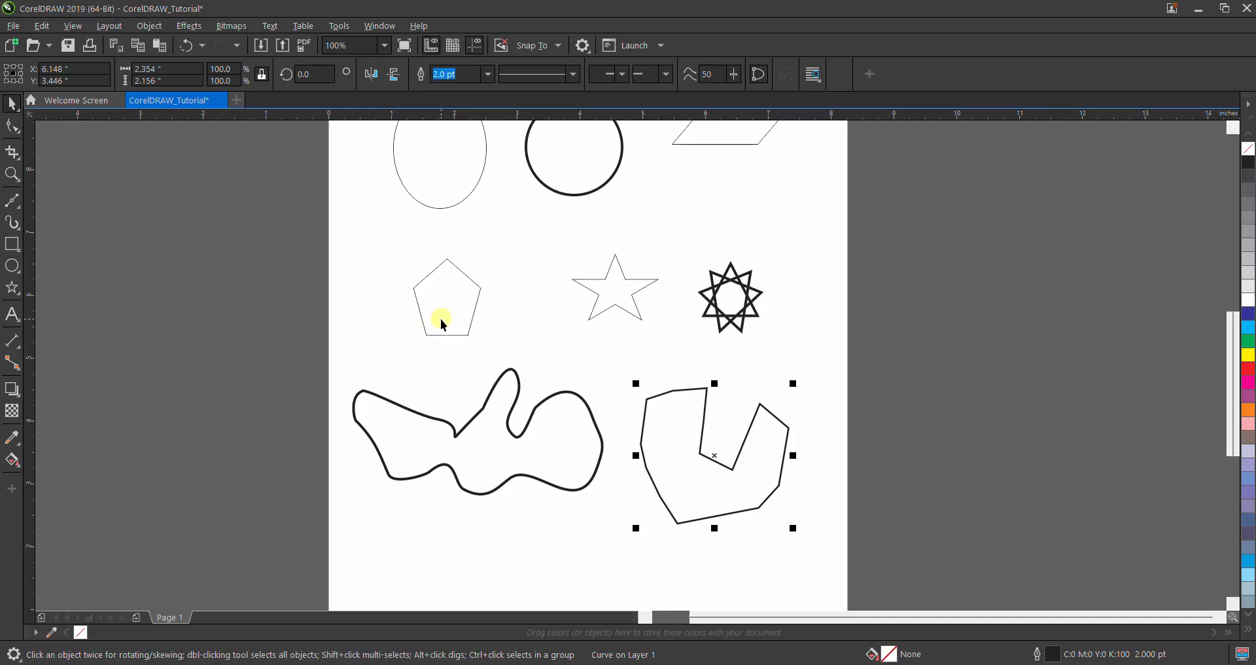
Step: Duplicate the pentagon and place the copy below the wavy freehand curve, undoing the accidental stretch of the copy
{"action": "scroll", "coordinate": [552, 577], "scroll_direction": "down", "scroll_amount": 3}
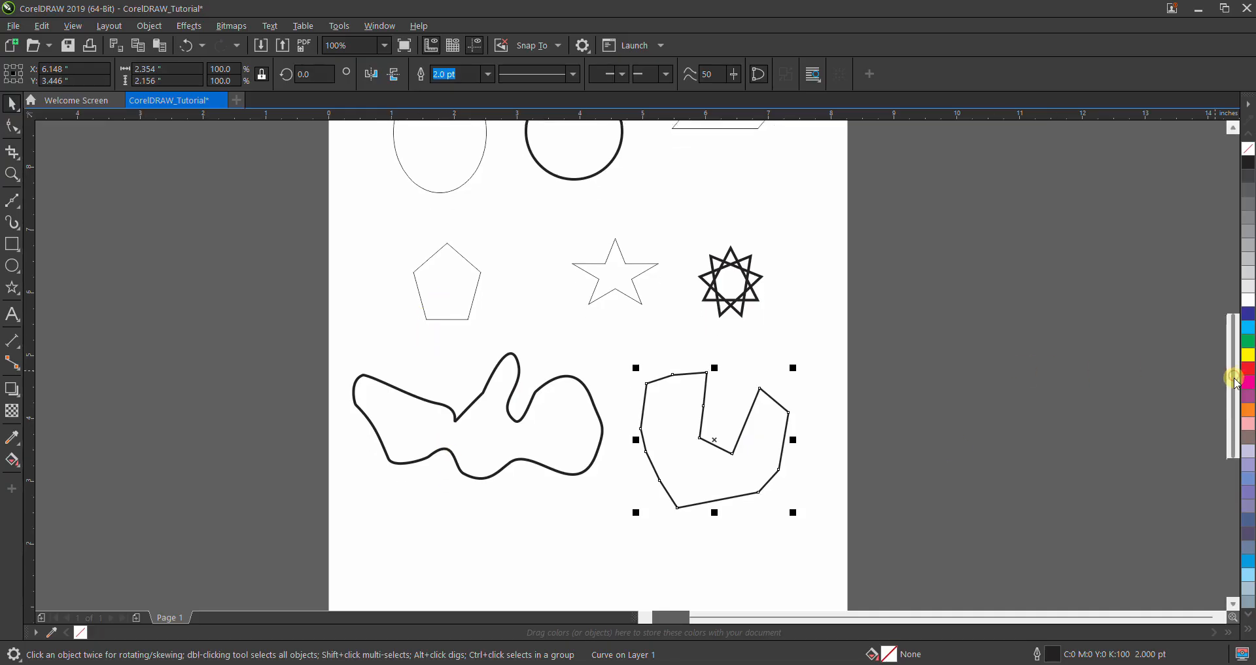
{"action": "left_click", "coordinate": [445, 236]}
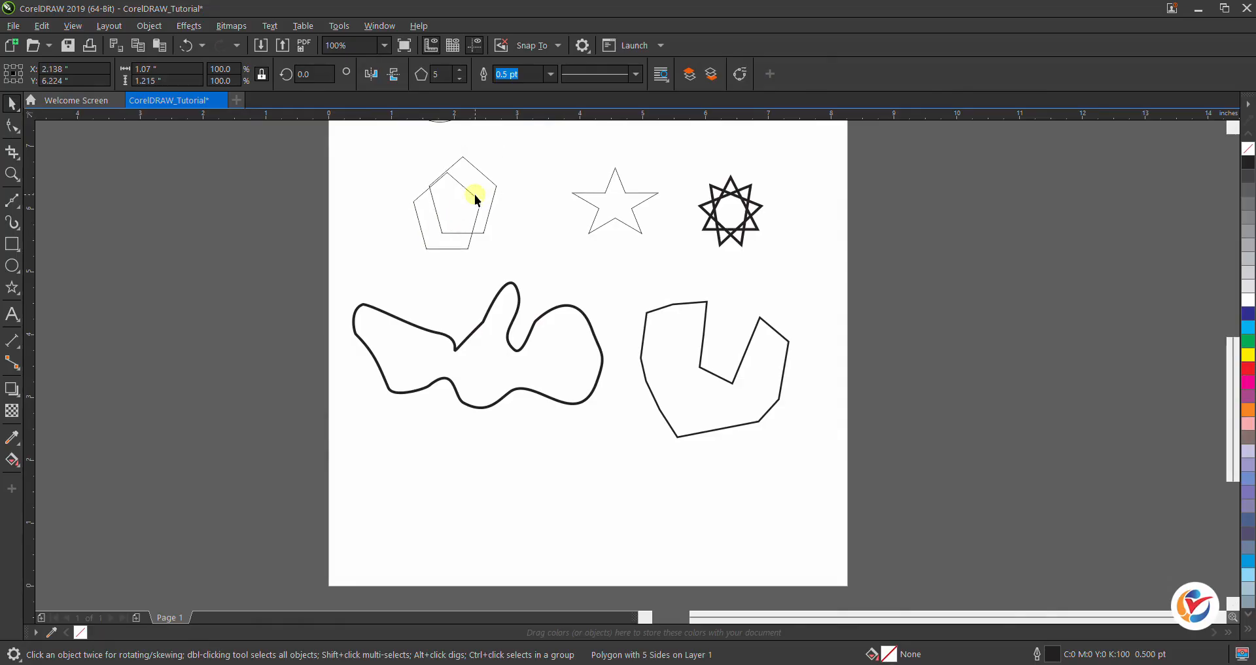
{"action": "left_click_drag", "start_coordinate": [441, 386], "coordinate": [412, 499]}
{"action": "key", "text": "ctrl+z"}
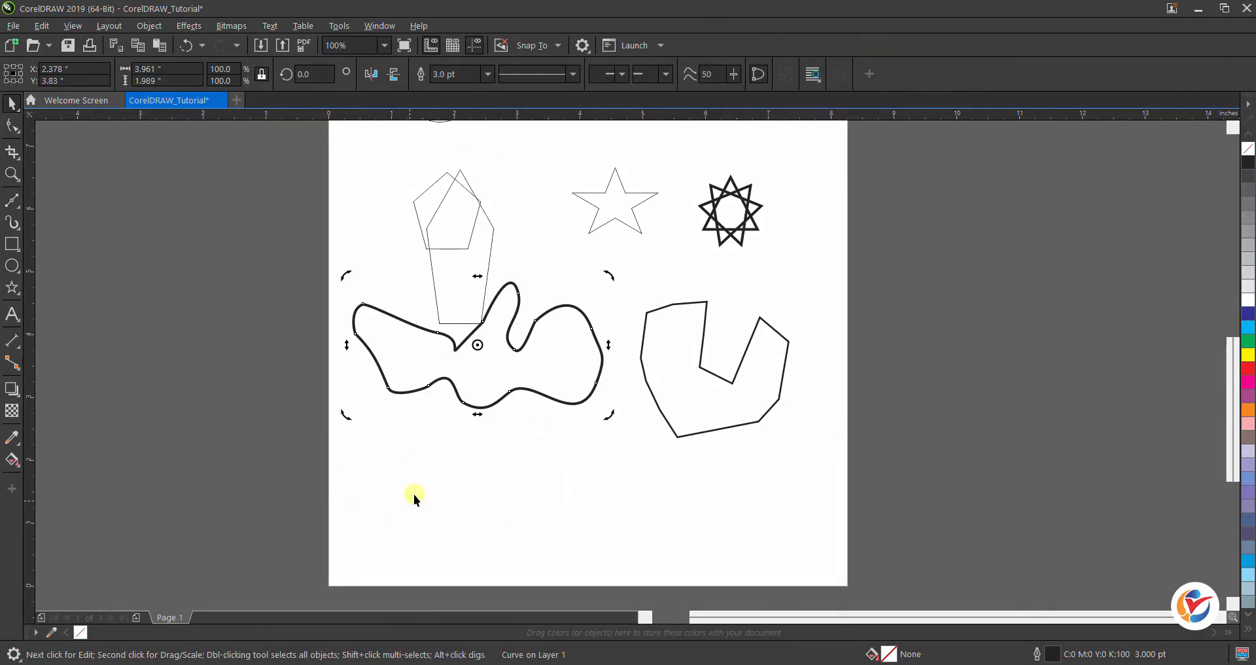
{"action": "left_click", "coordinate": [472, 203]}
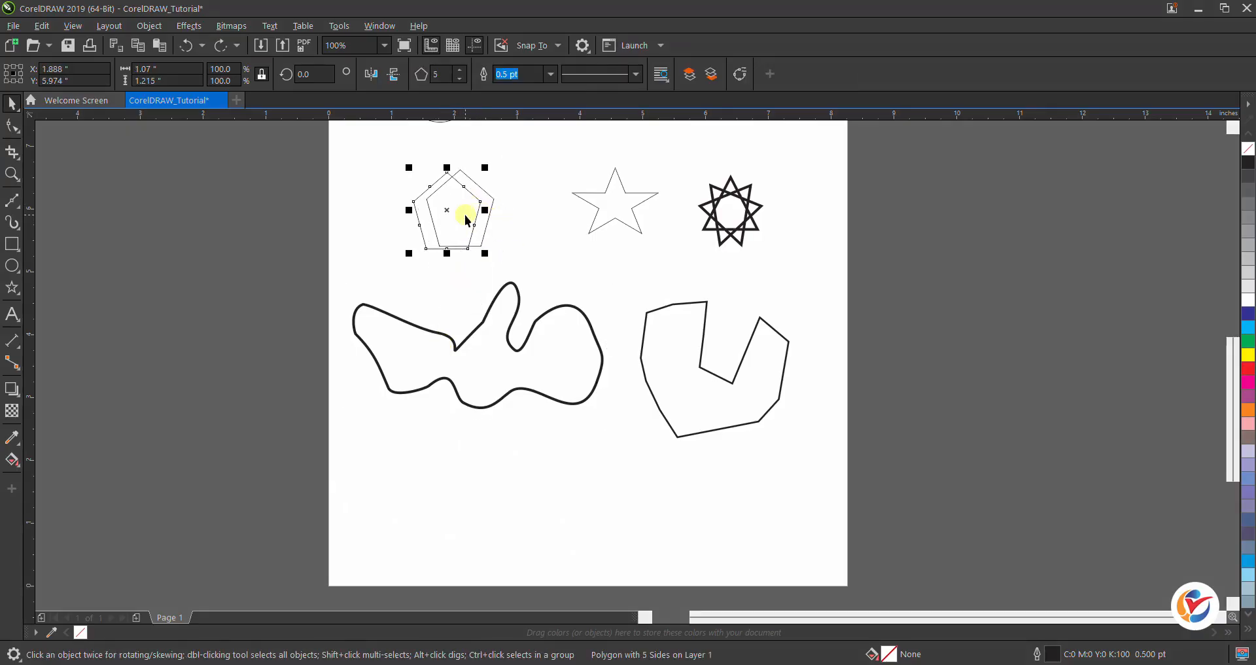
{"action": "left_click_drag", "start_coordinate": [454, 205], "coordinate": [414, 512]}
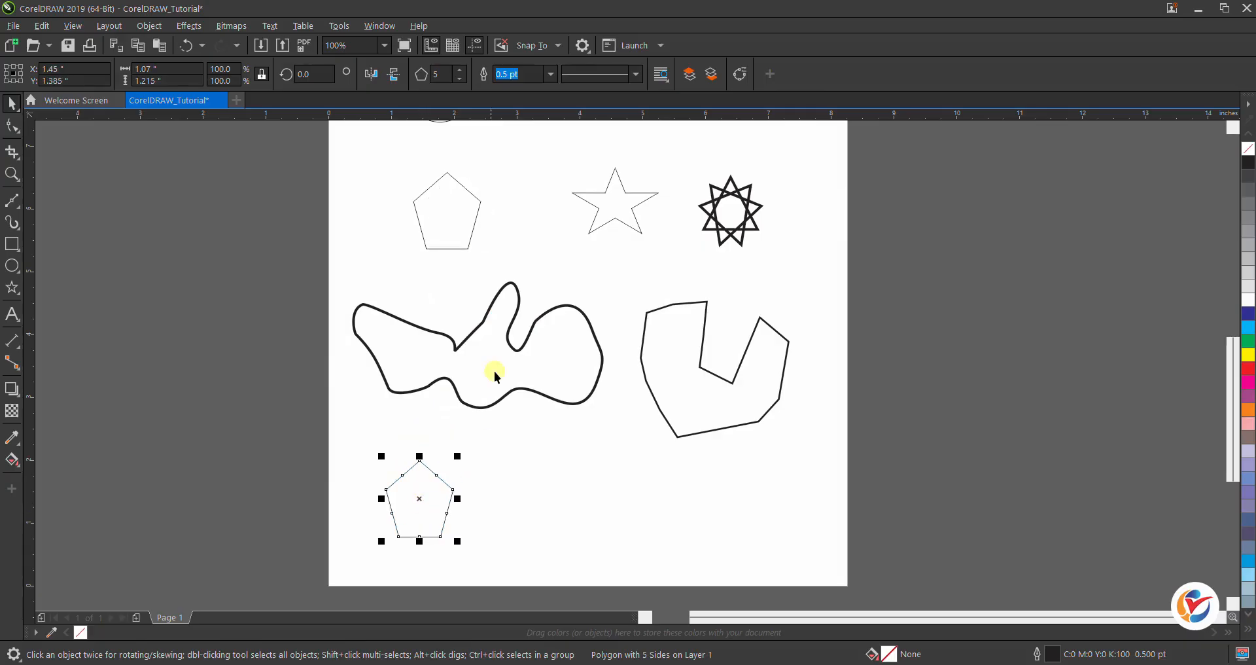
Step: Place a copy of the five-pointed star over the pentagon copy and enlarge it about its centre to about 2.32 inches wide
{"action": "left_click", "coordinate": [602, 224]}
{"action": "left_click_drag", "start_coordinate": [597, 208], "coordinate": [424, 508]}
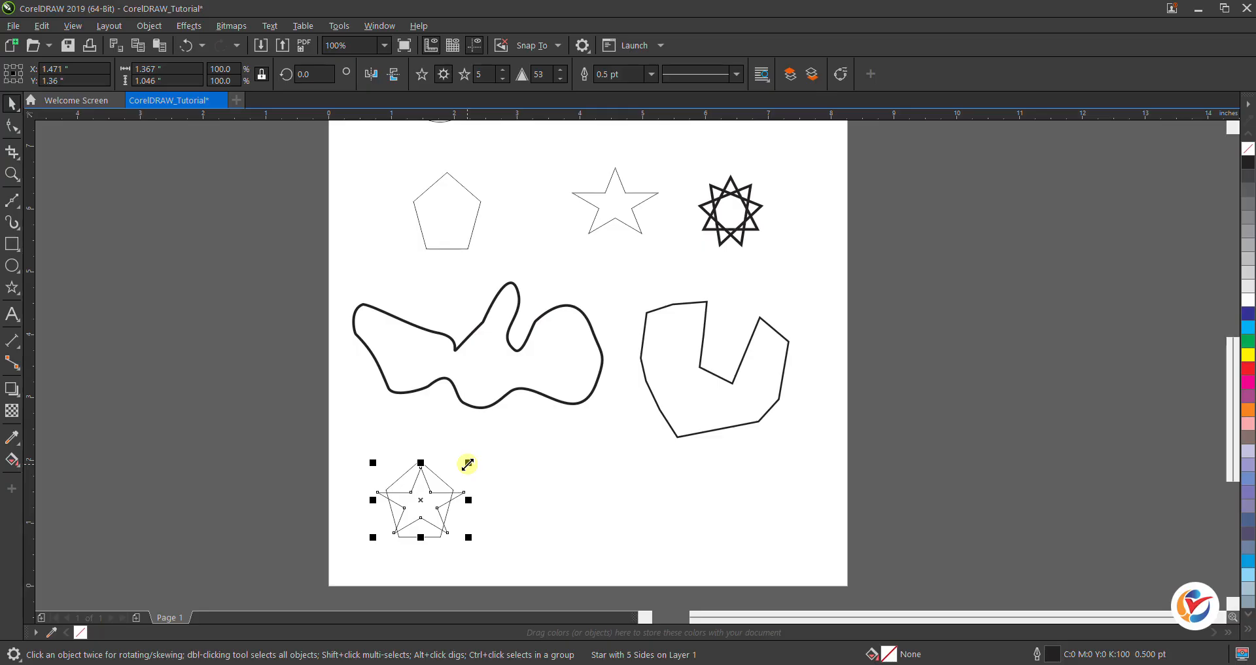
{"action": "left_click_drag", "start_coordinate": [468, 464], "coordinate": [541, 440]}
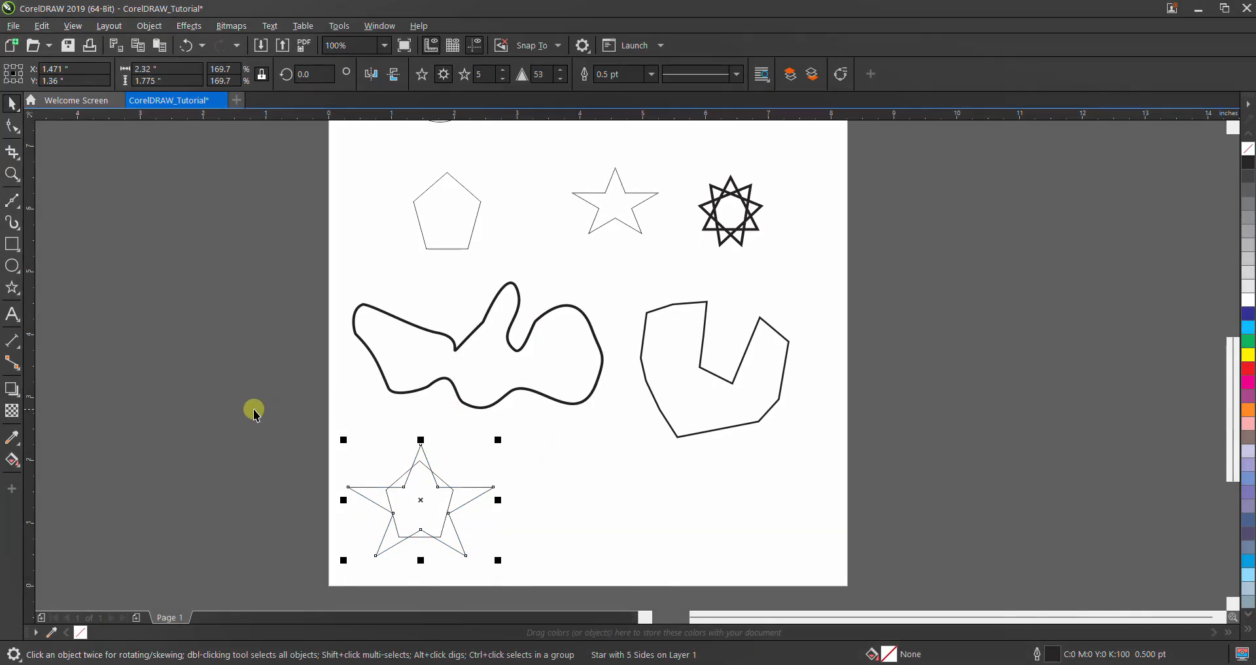
Step: Select the overlapping star and pentagon copies together and weld them into one shape
{"action": "left_click_drag", "start_coordinate": [252, 410], "coordinate": [568, 610]}
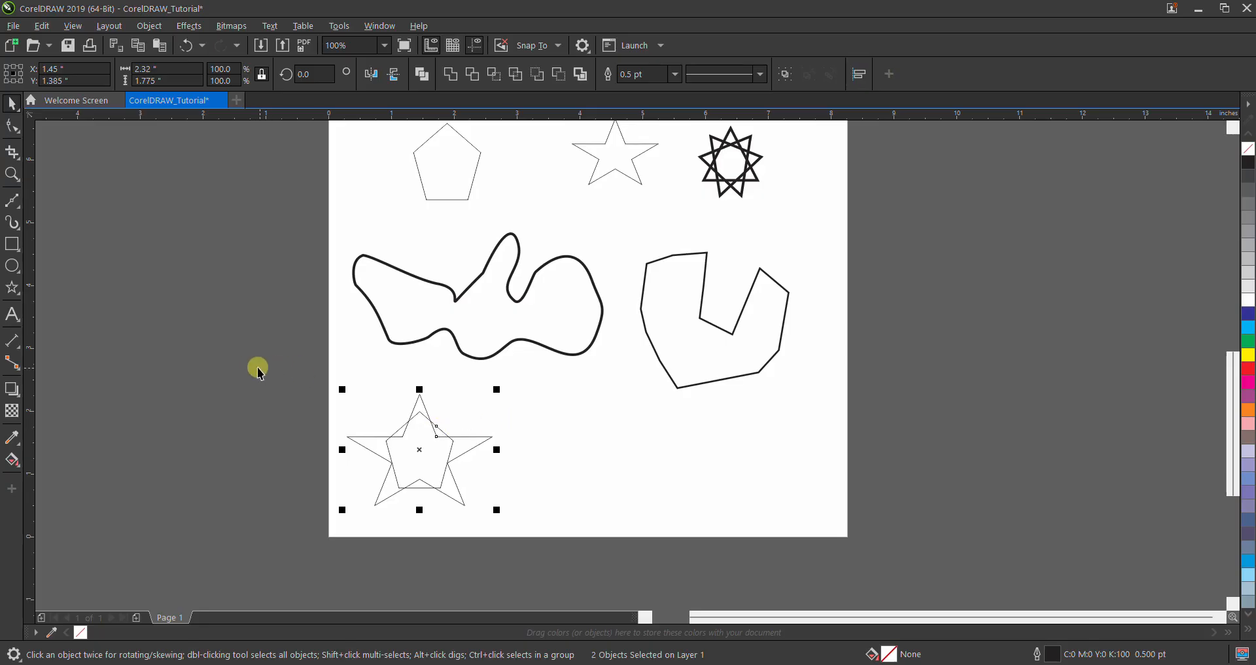
{"action": "left_click_drag", "start_coordinate": [252, 365], "coordinate": [554, 559]}
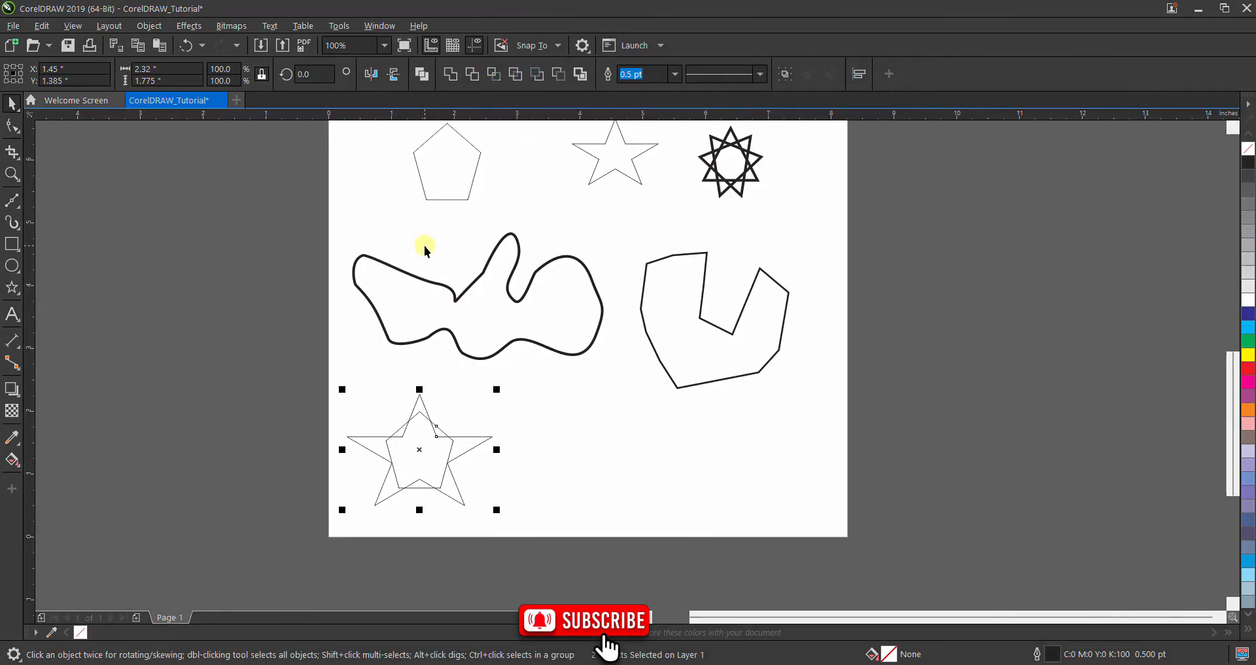
{"action": "left_click", "coordinate": [454, 80]}
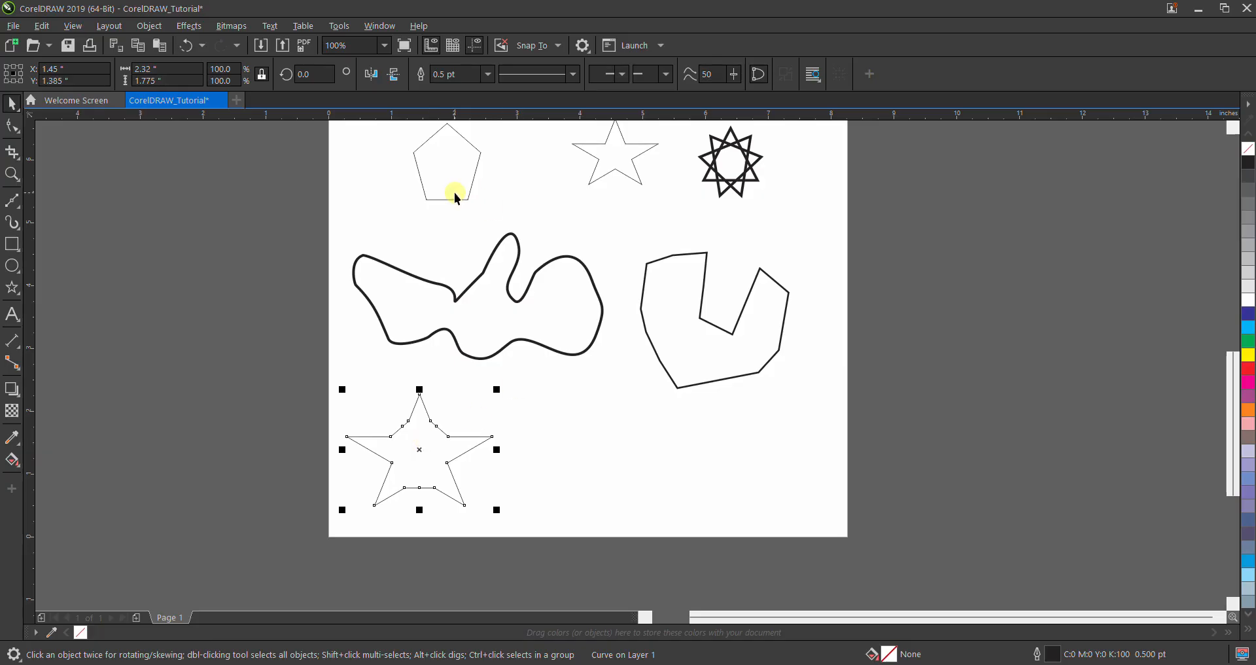
Step: Move the welded star about 0.6 inches right and slightly down, and set its outline width to 2.0 pt
{"action": "left_click_drag", "start_coordinate": [412, 454], "coordinate": [472, 468]}
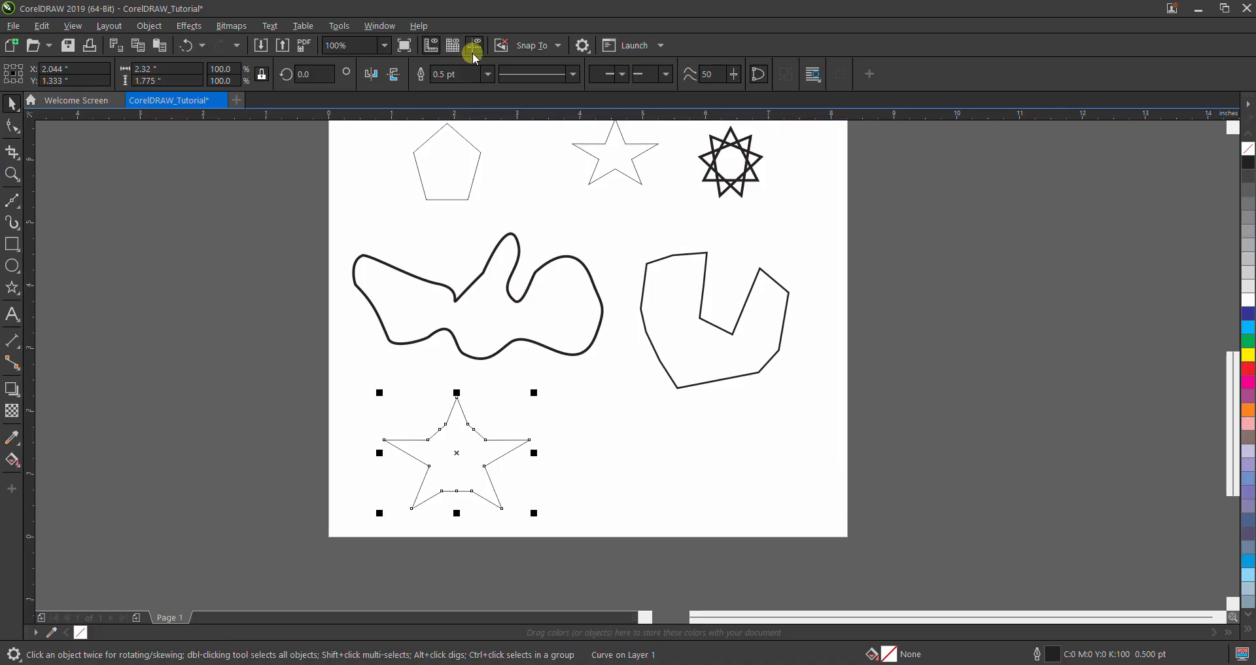
{"action": "left_click", "coordinate": [488, 74]}
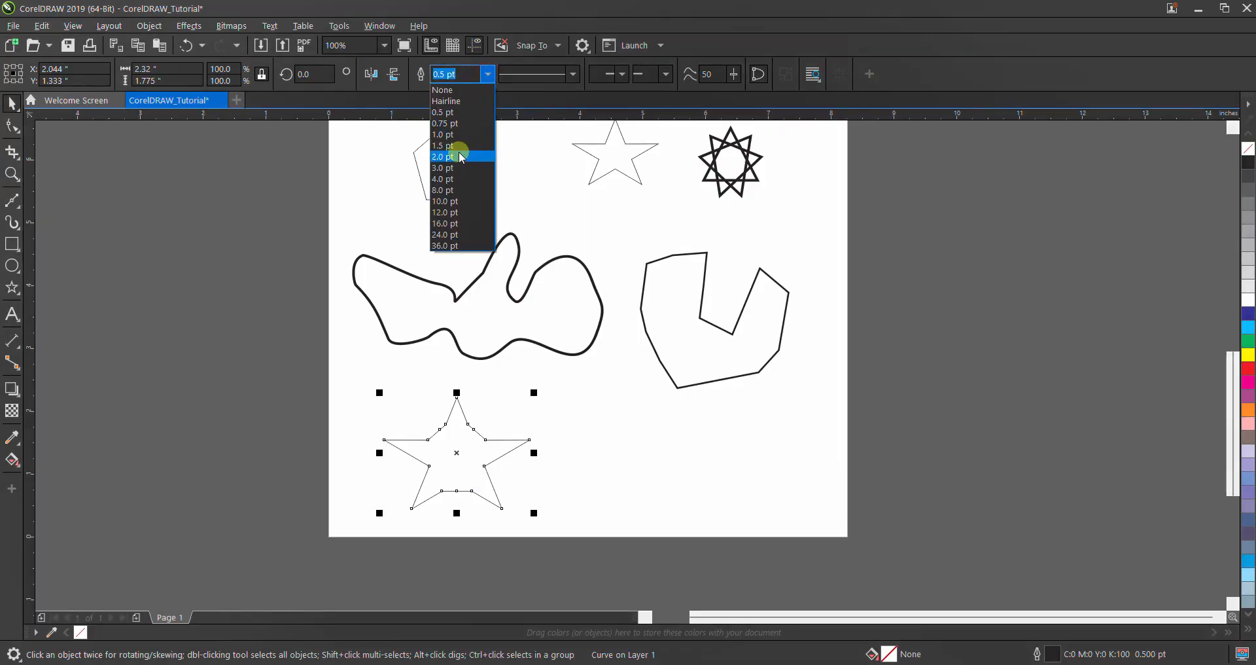
{"action": "left_click", "coordinate": [464, 157]}
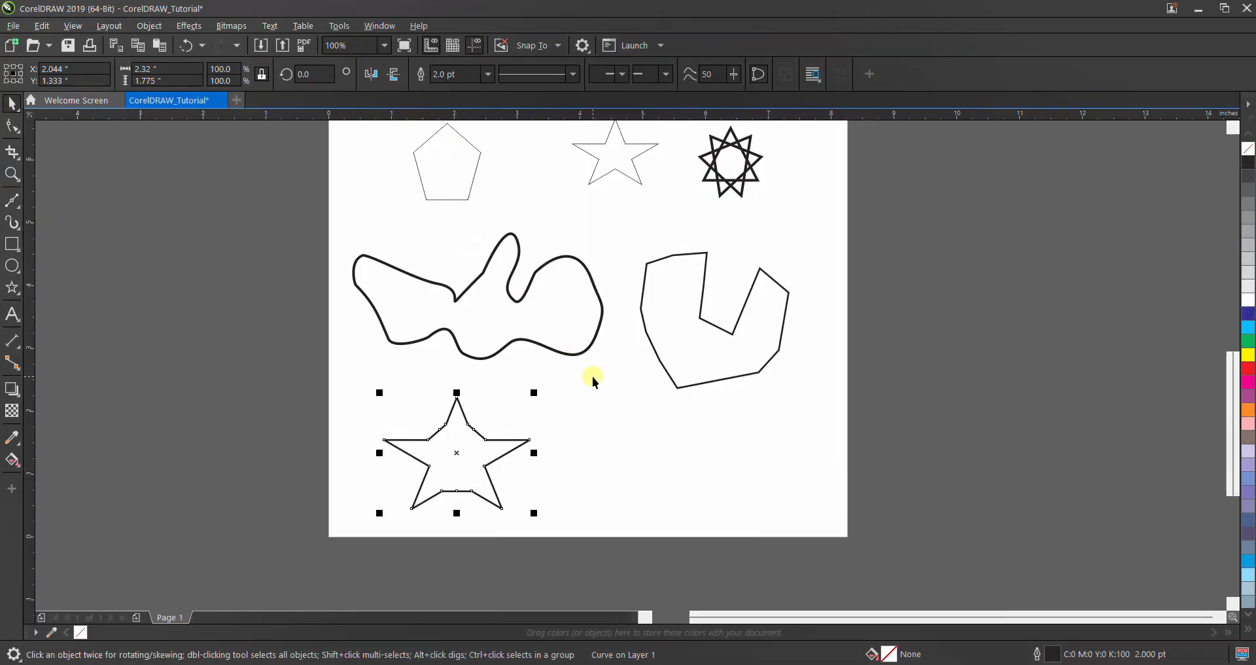
{"action": "scroll", "coordinate": [591, 376], "scroll_direction": "down", "scroll_amount": 1}
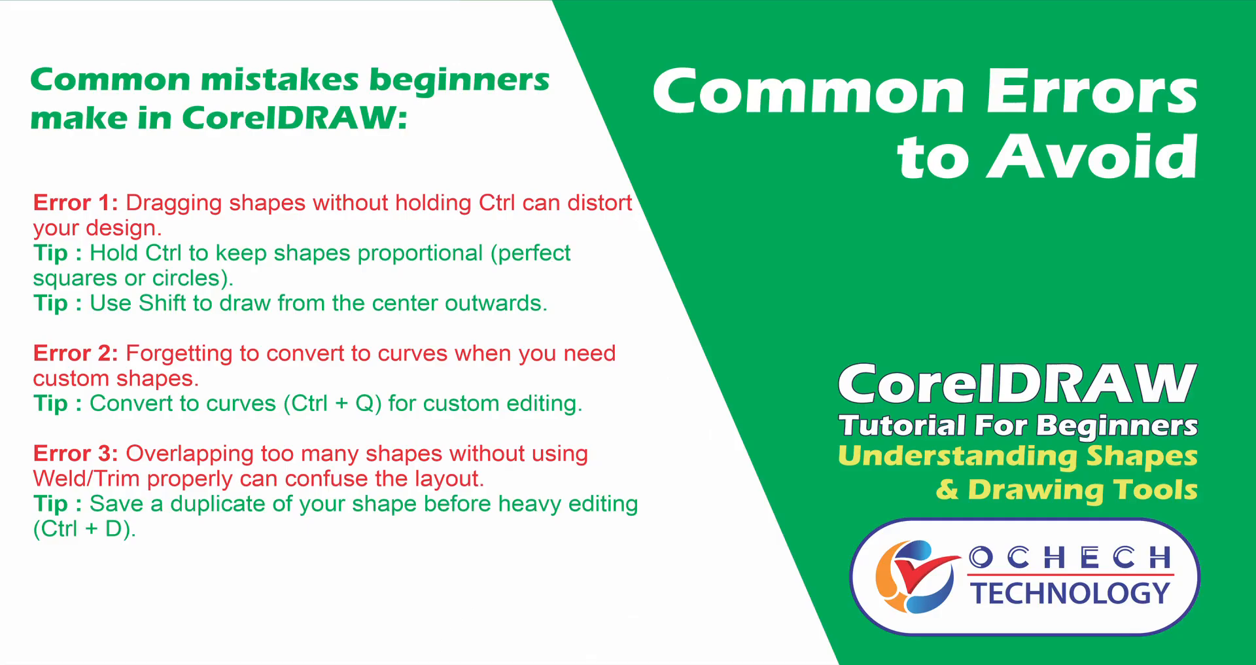